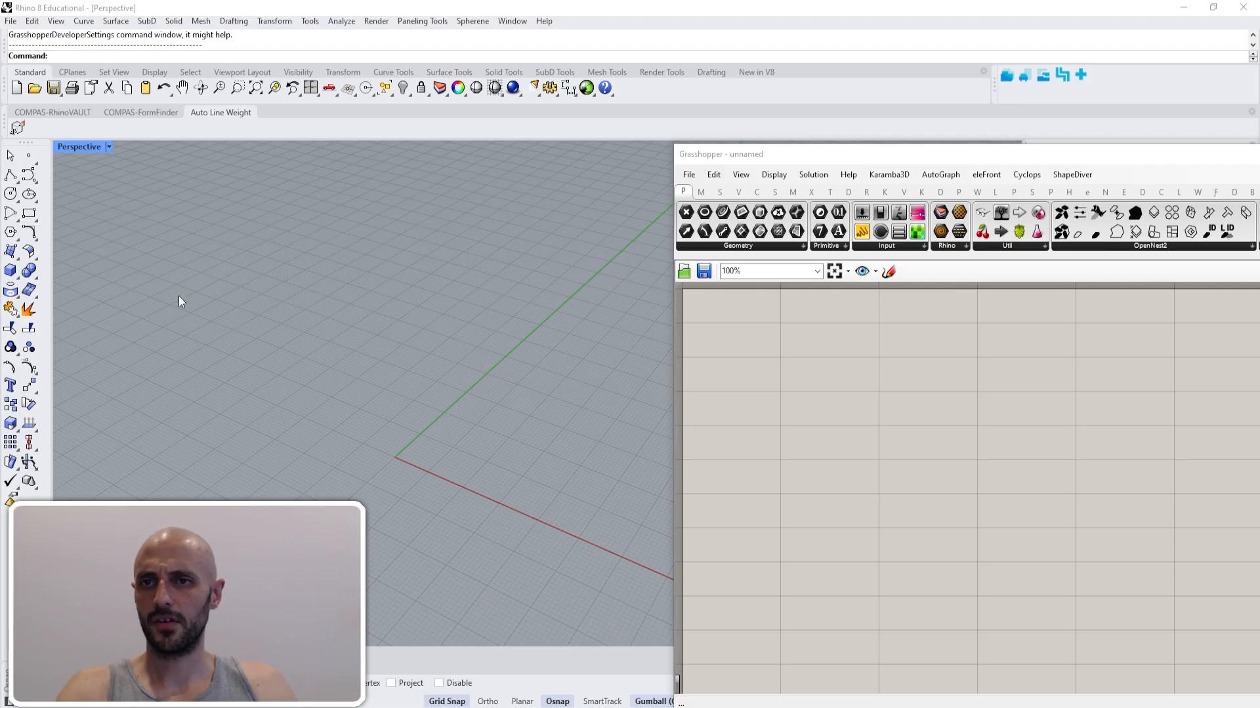
- Draw a circle centred near the world origin in the perspective viewport
left_click(11, 194)
left_click(387, 454)
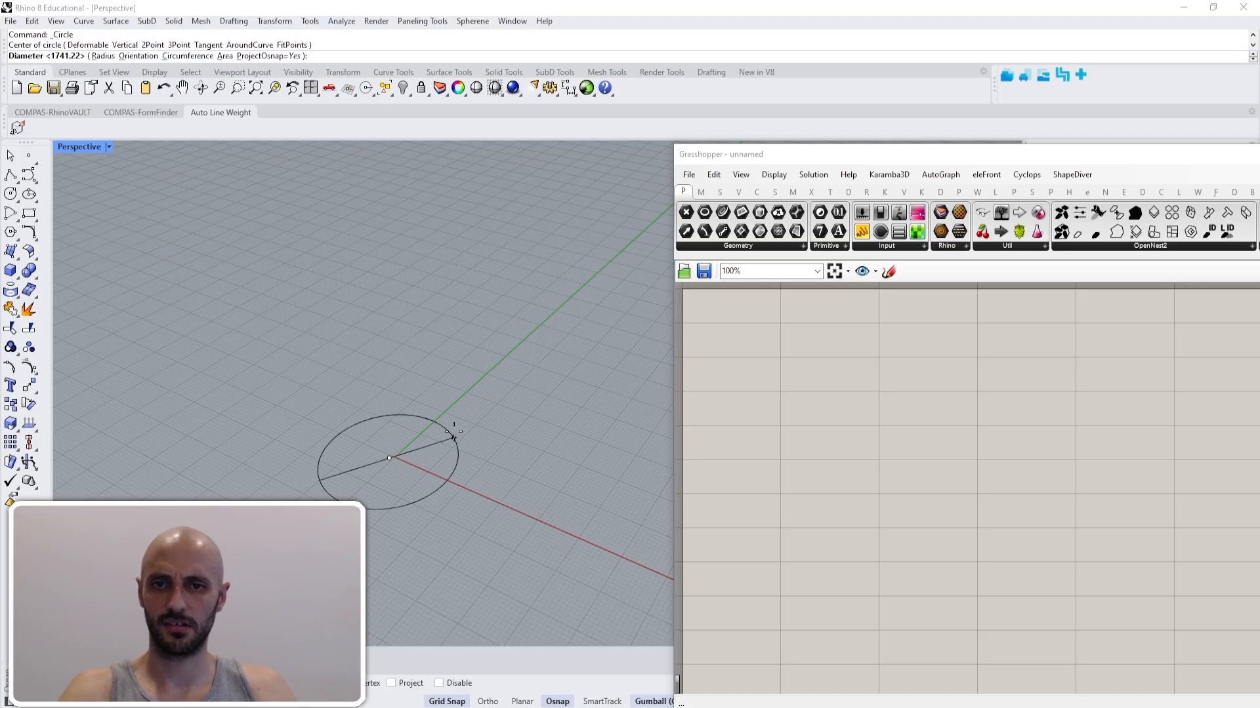
left_click(452, 409)
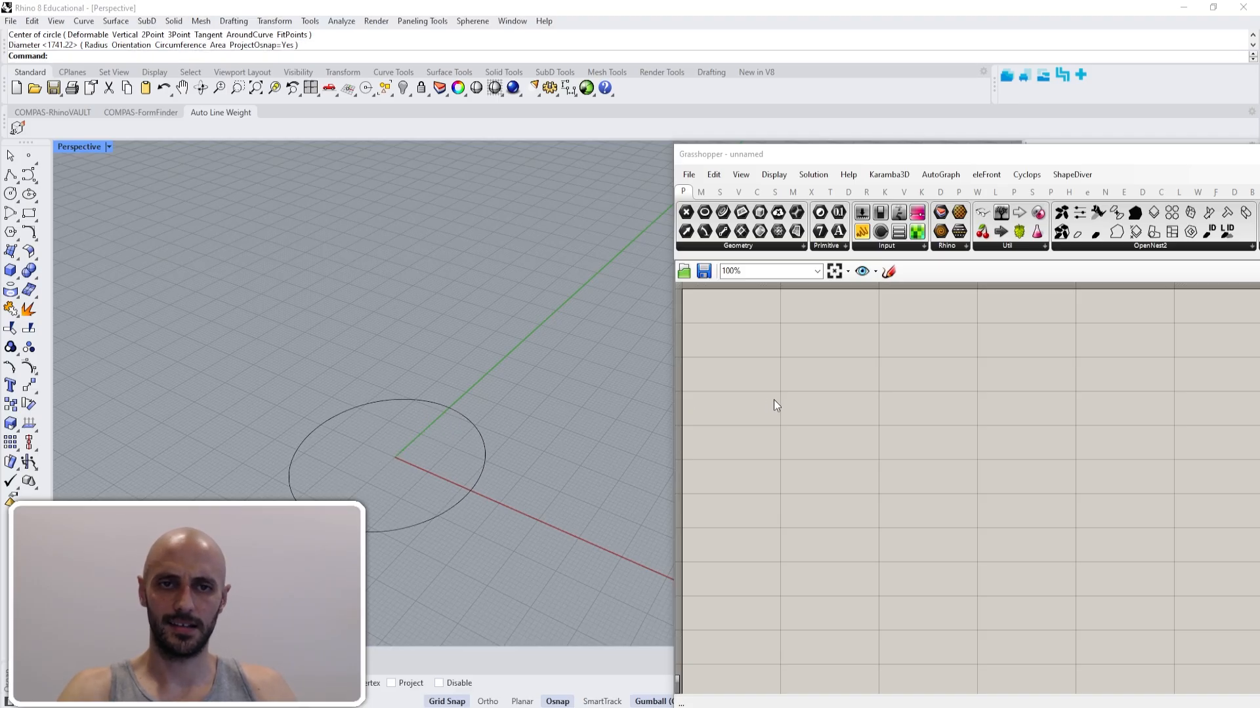
- Switch to the Grasshopper canvas, add a Curve parameter and set it to reference the circle drawn in Rhino
right_click_drag(783, 379, 789, 399)
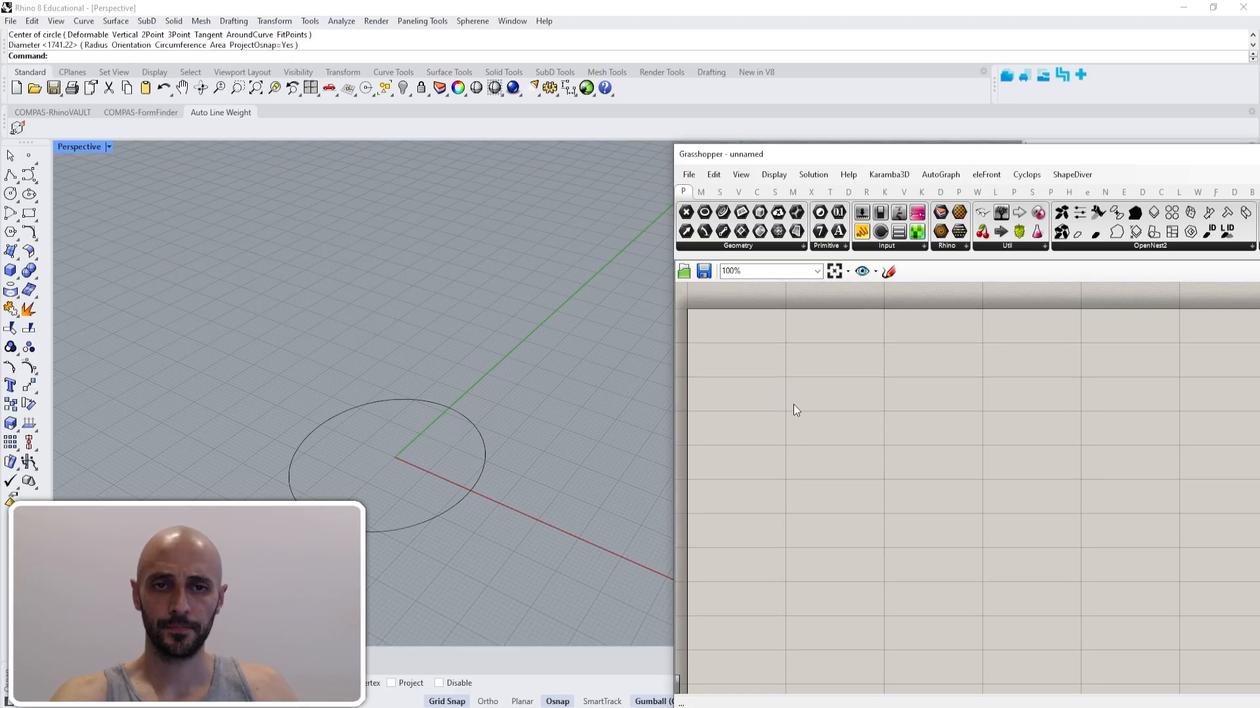
double_click(793, 404)
type("curve")
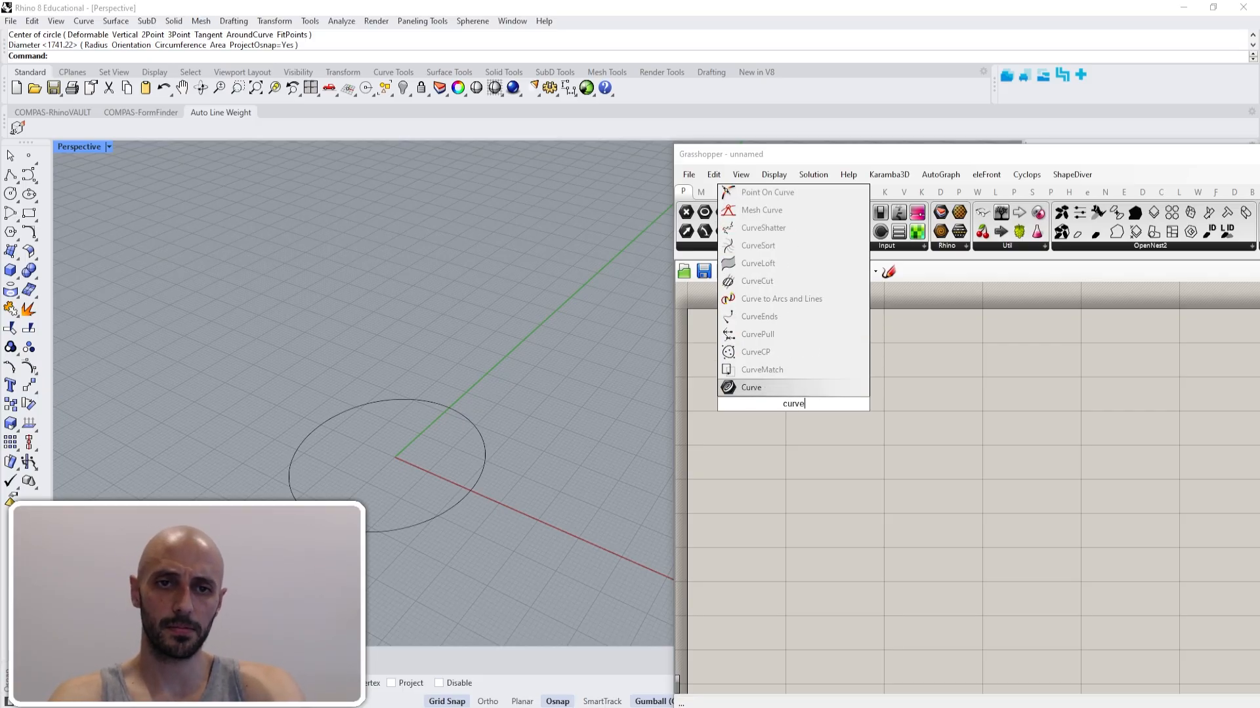
key("Return")
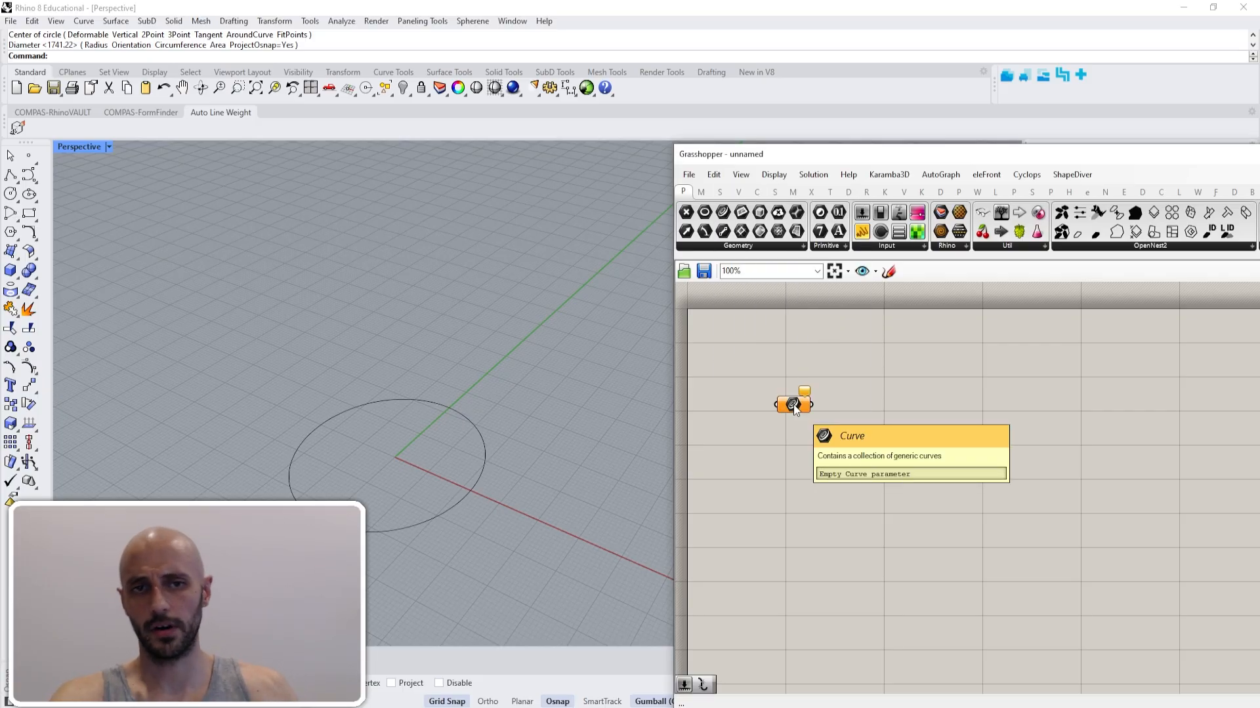
right_click(793, 404)
left_click(910, 597)
left_click(438, 512)
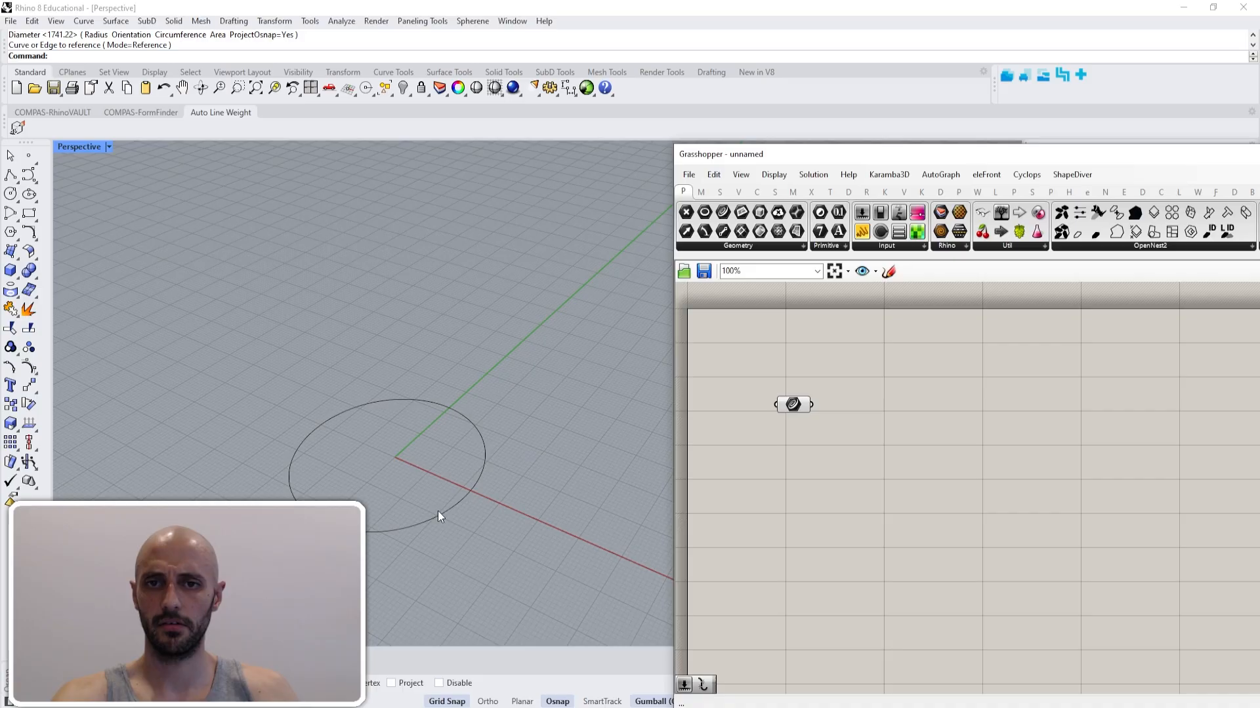
- Select the Curve parameter to check which geometry it references in the viewport
left_click(793, 405)
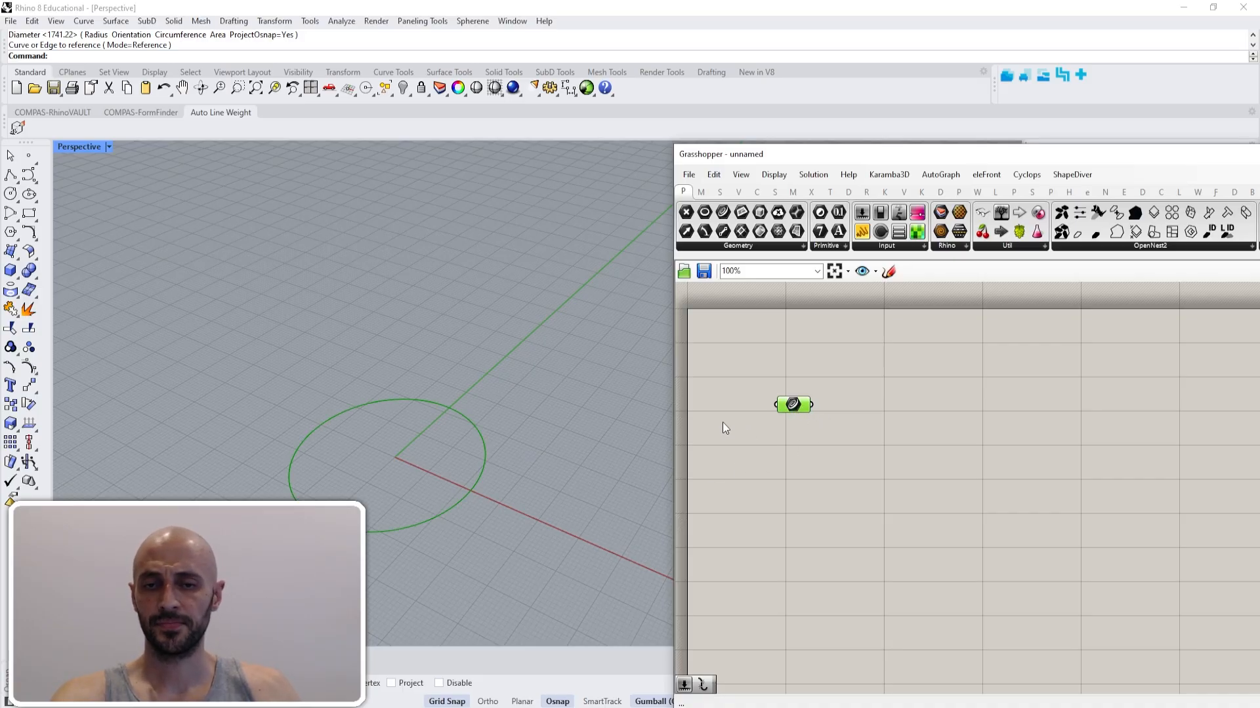
right_click_drag(556, 408, 529, 394, "shift")
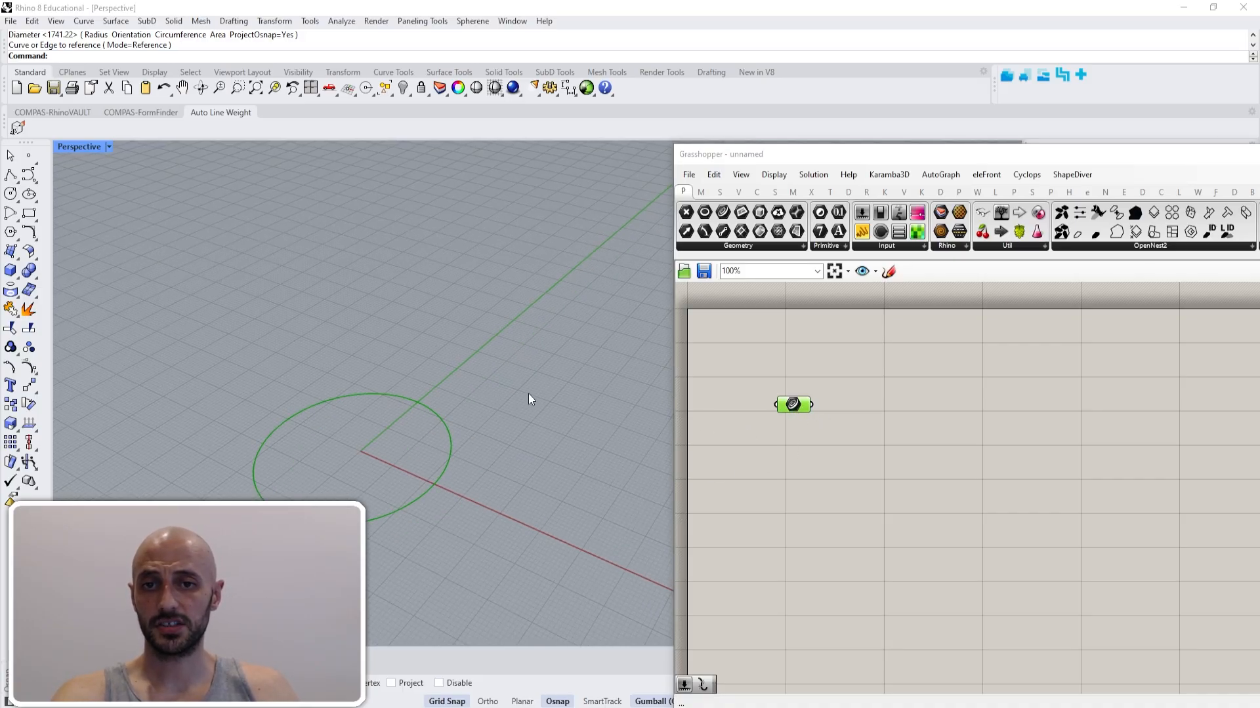
left_click(925, 386)
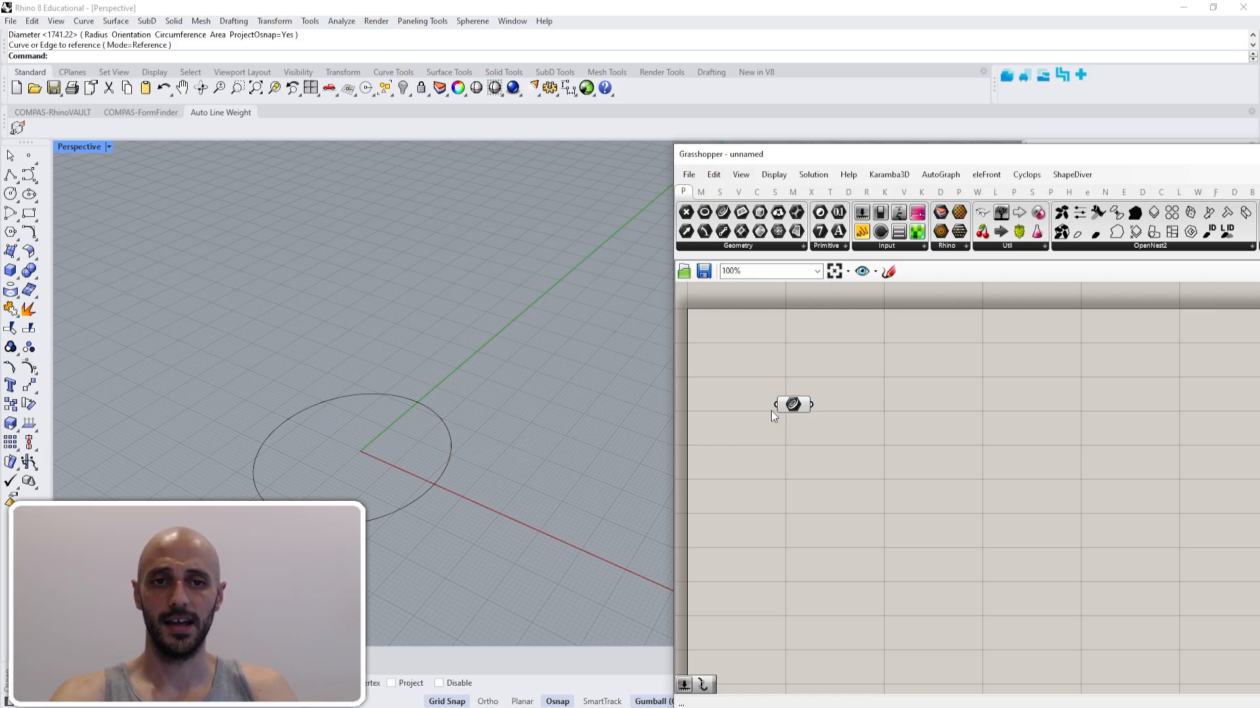
left_click(797, 404)
left_click(822, 541)
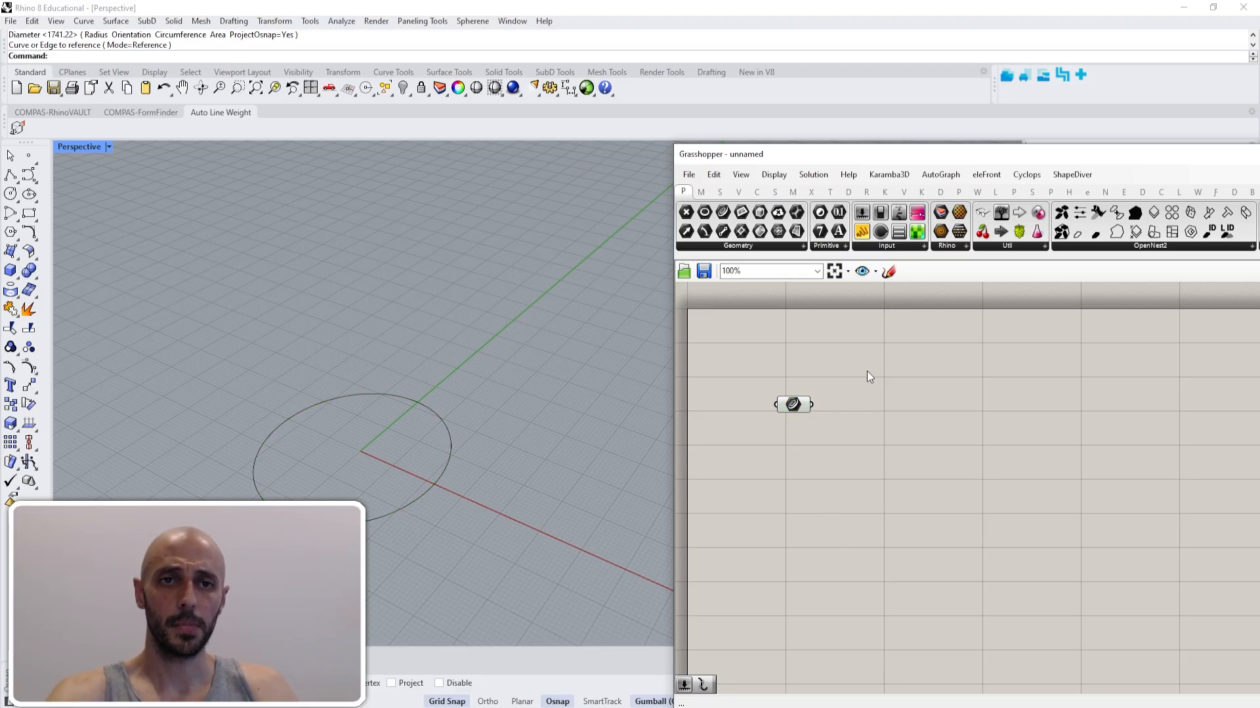
- Add a Bifocals component above the Curve parameter so that components get name labels
right_click_drag(869, 369, 861, 384)
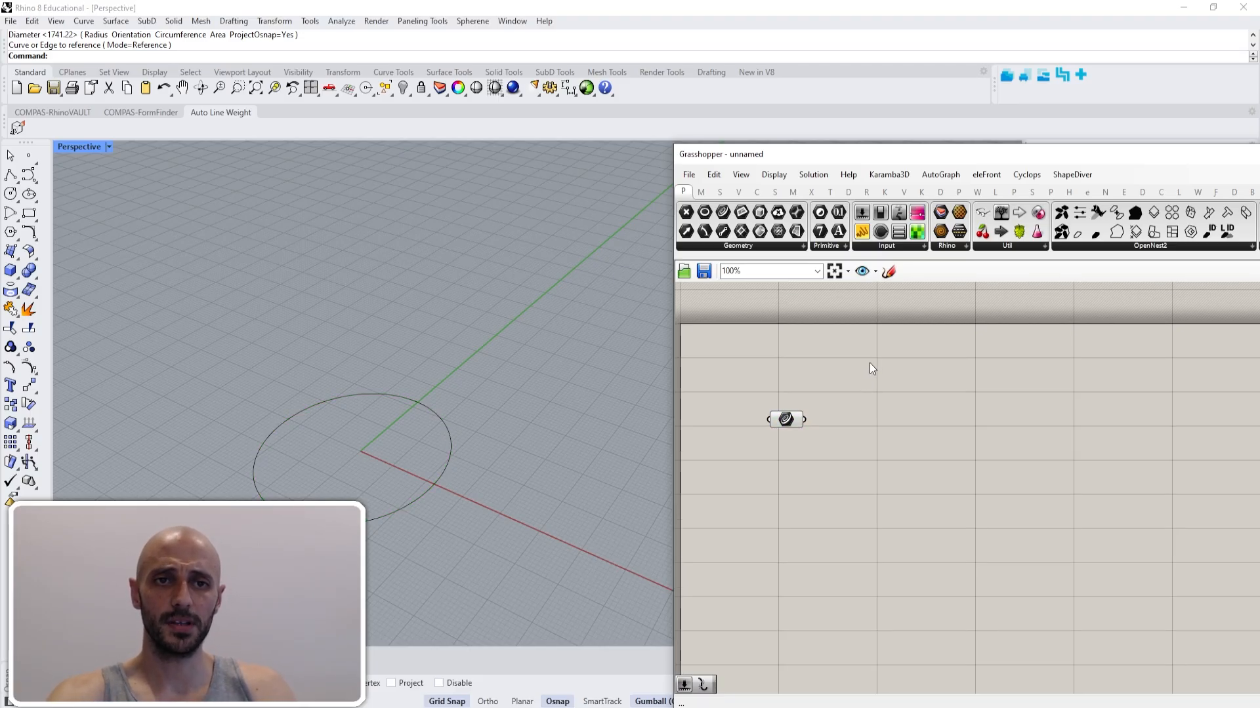
left_click(980, 218)
left_click(950, 333)
right_click_drag(949, 338, 962, 405)
left_click_drag(962, 406, 966, 362)
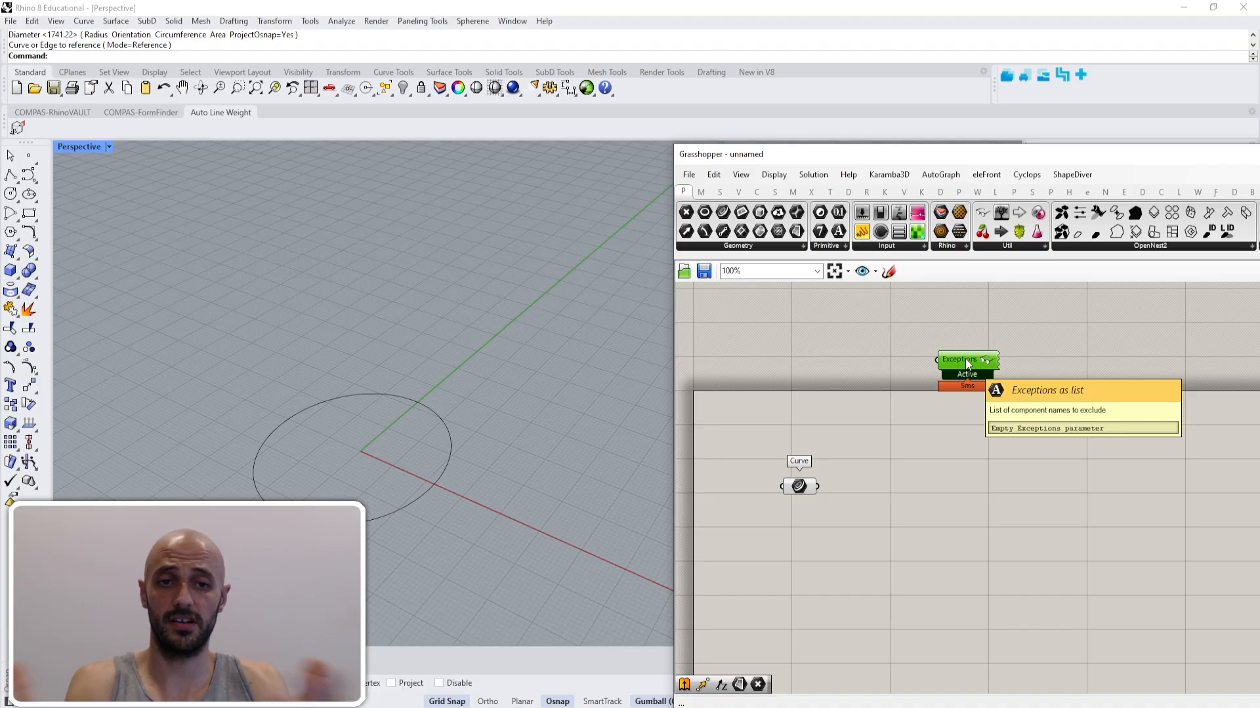
left_click(912, 453)
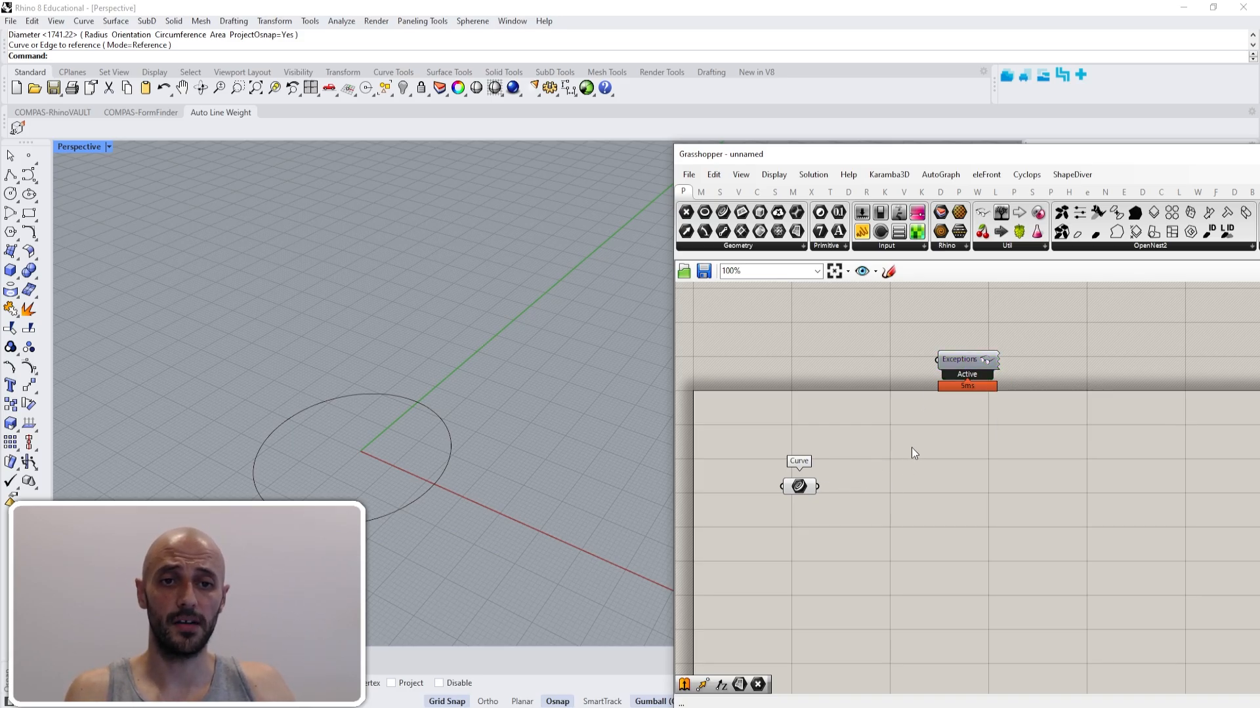
- Turn off the drawing of icons, fancy wires and full names on the Grasshopper canvas
left_click(779, 177)
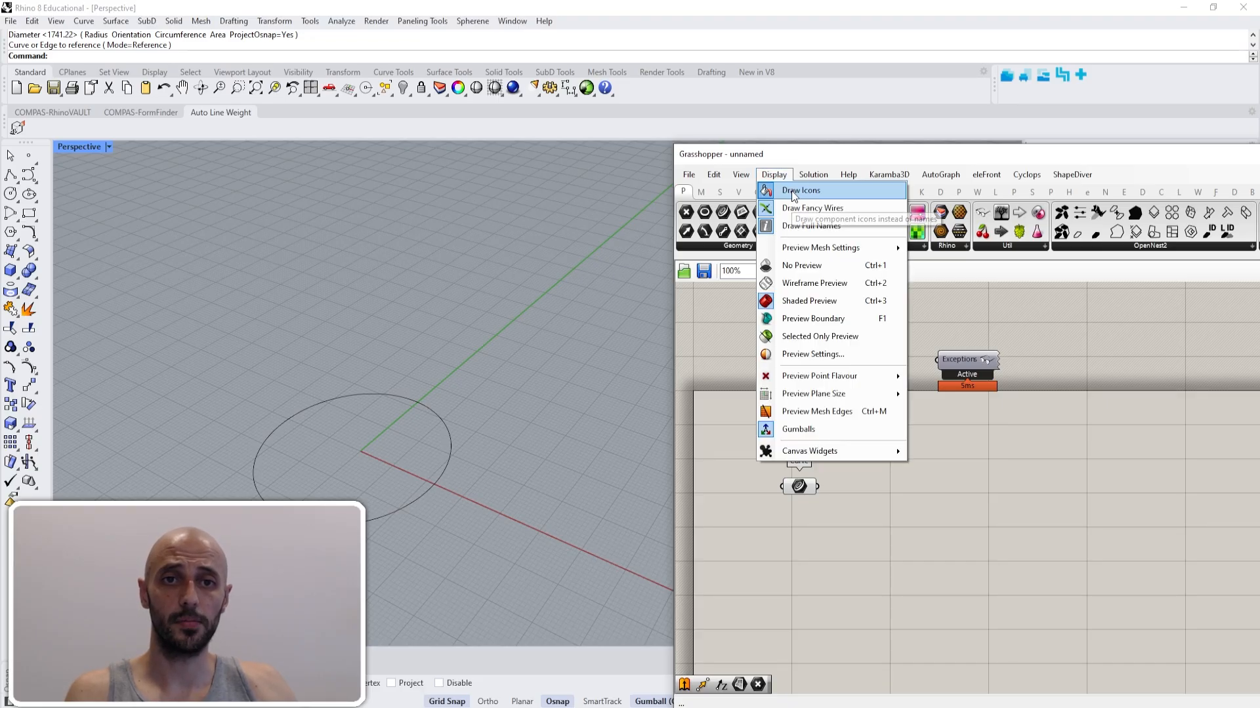
left_click(787, 188)
left_click(782, 178)
left_click(789, 209)
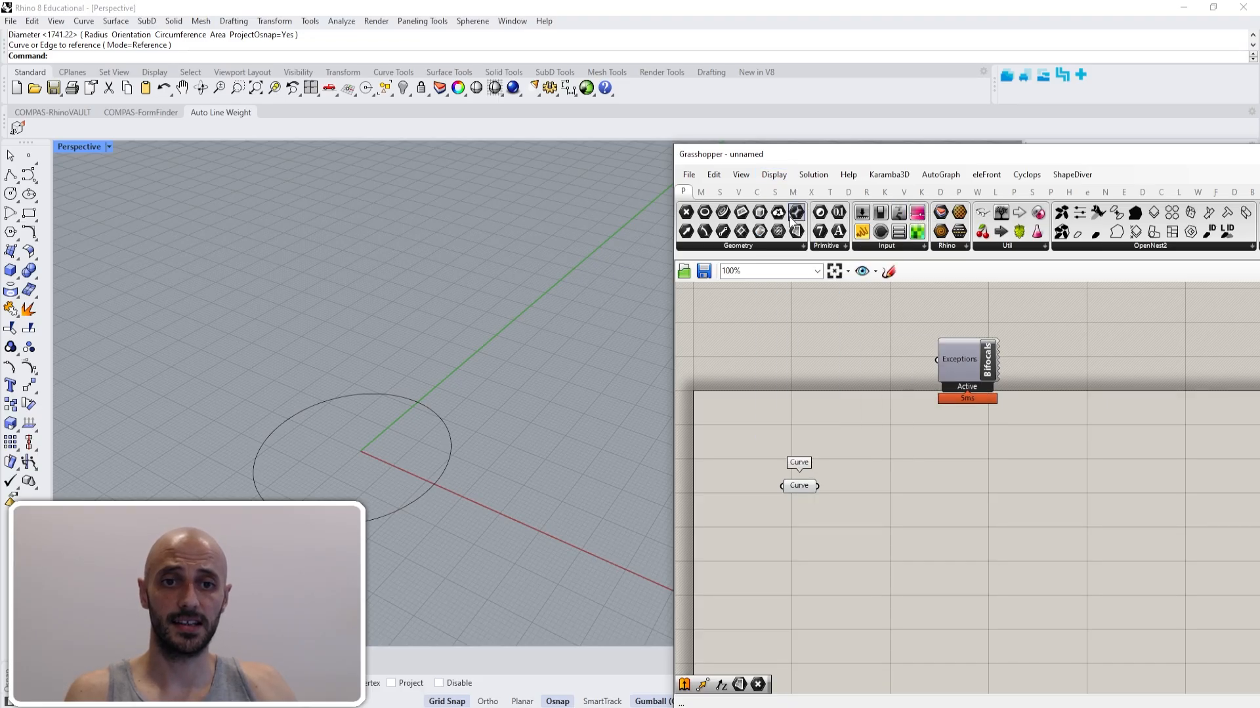
left_click(781, 178)
left_click(794, 224)
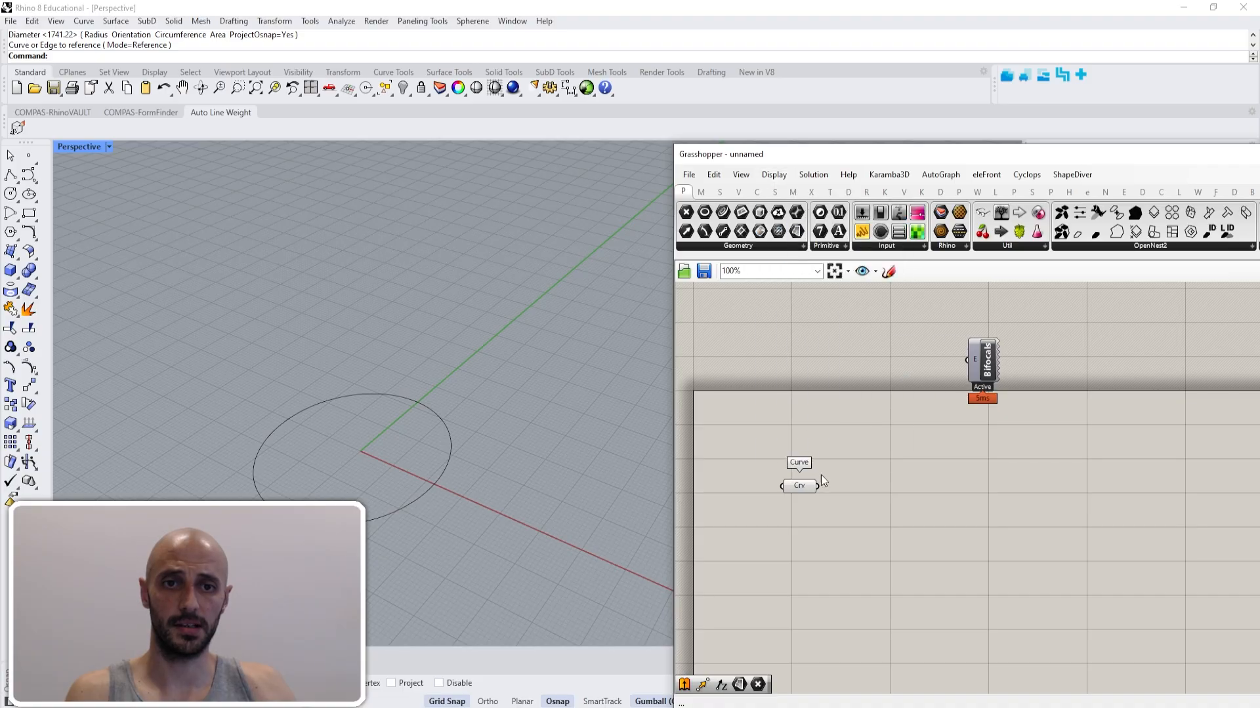
scroll(853, 499, "up", 3)
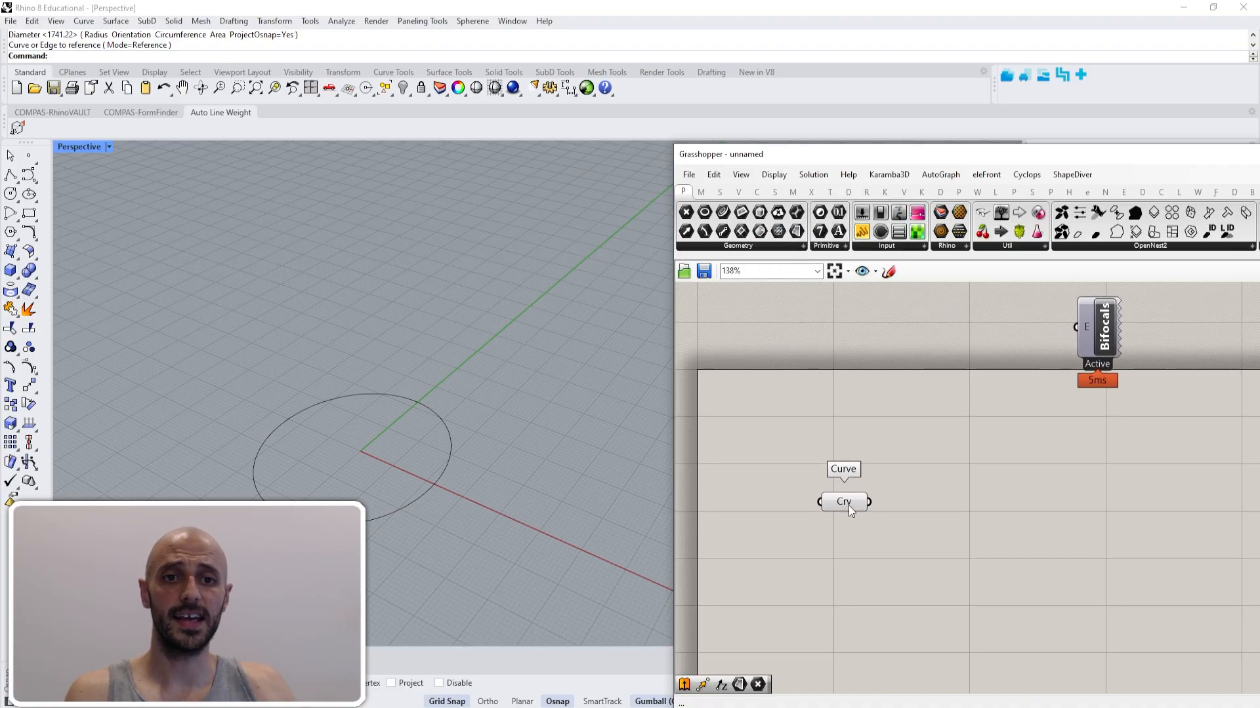
left_click(791, 175)
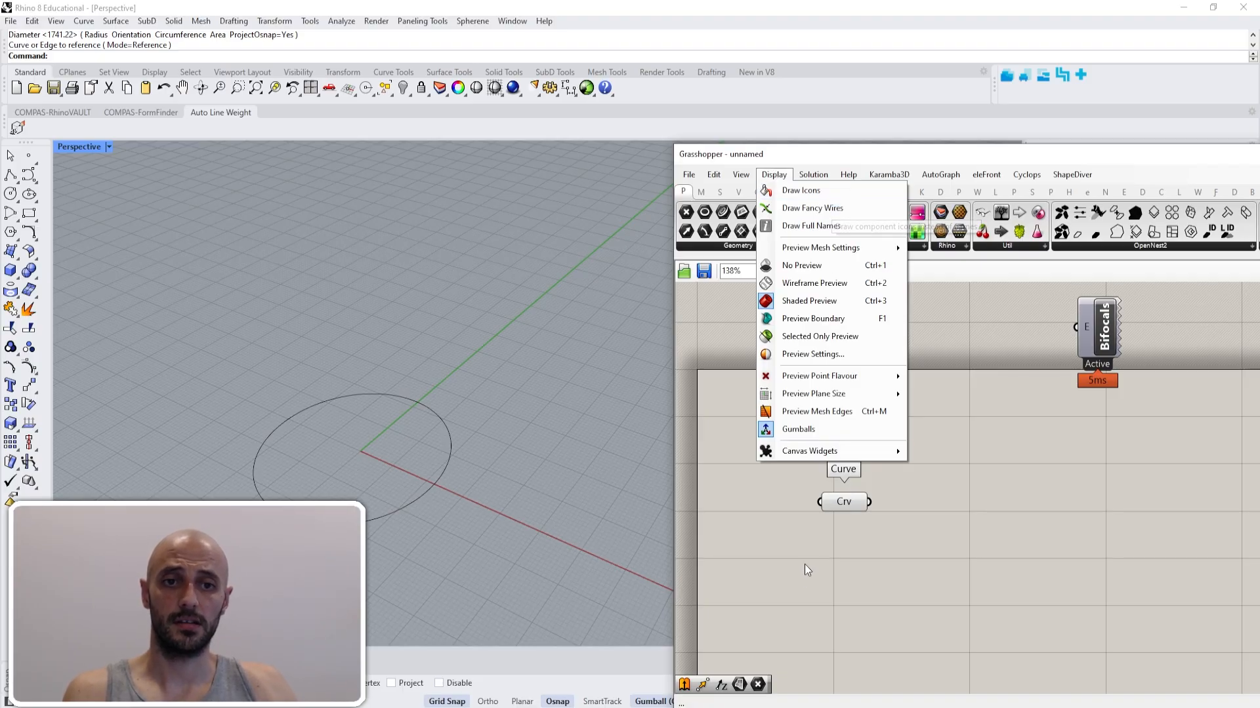
left_click(851, 503)
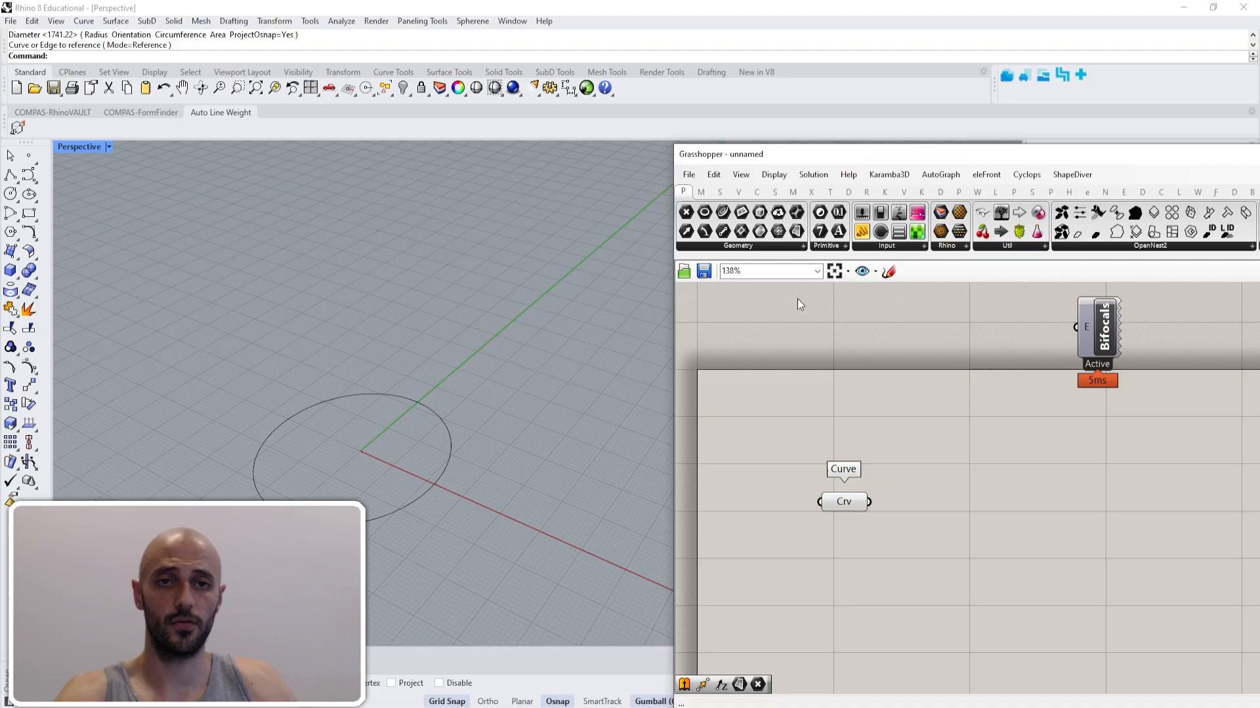
- Add an Extrude component and place it beside the Curve parameter, on its output side
double_click(872, 416)
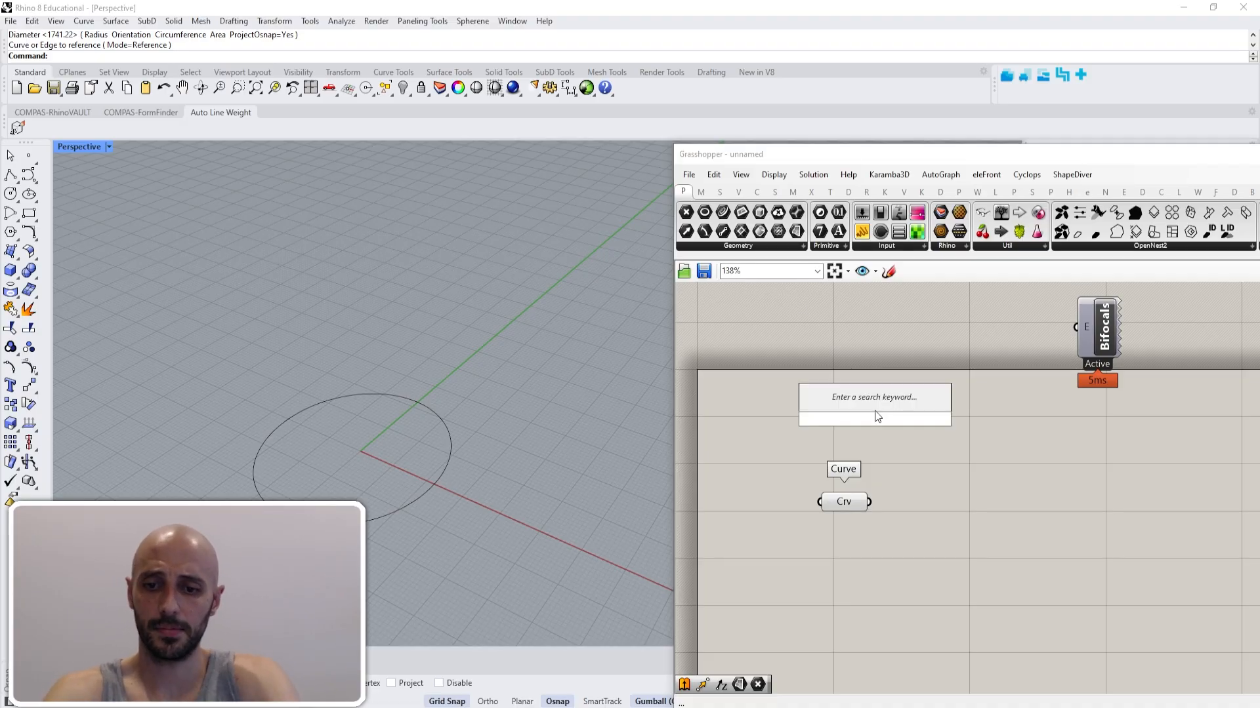
type("extrude")
key("Return")
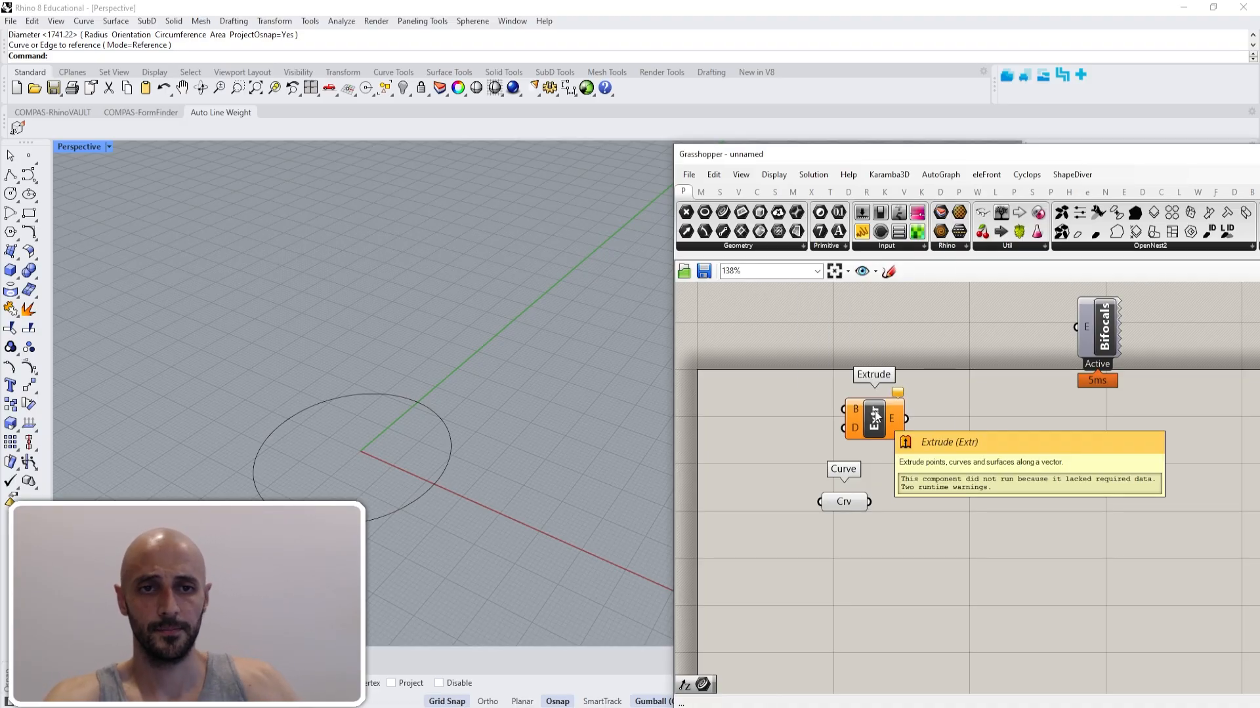
left_click_drag(879, 417, 1011, 513)
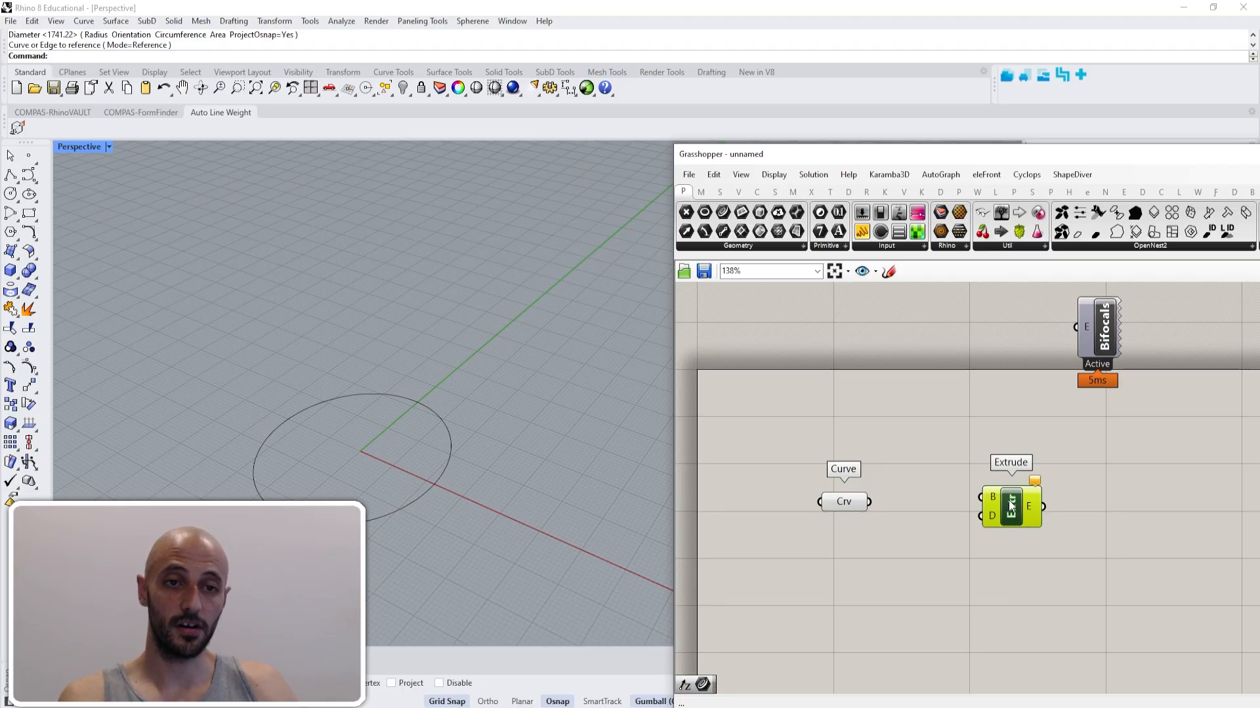
left_click_drag(1010, 506, 1016, 504)
left_click_drag(978, 436, 1043, 478)
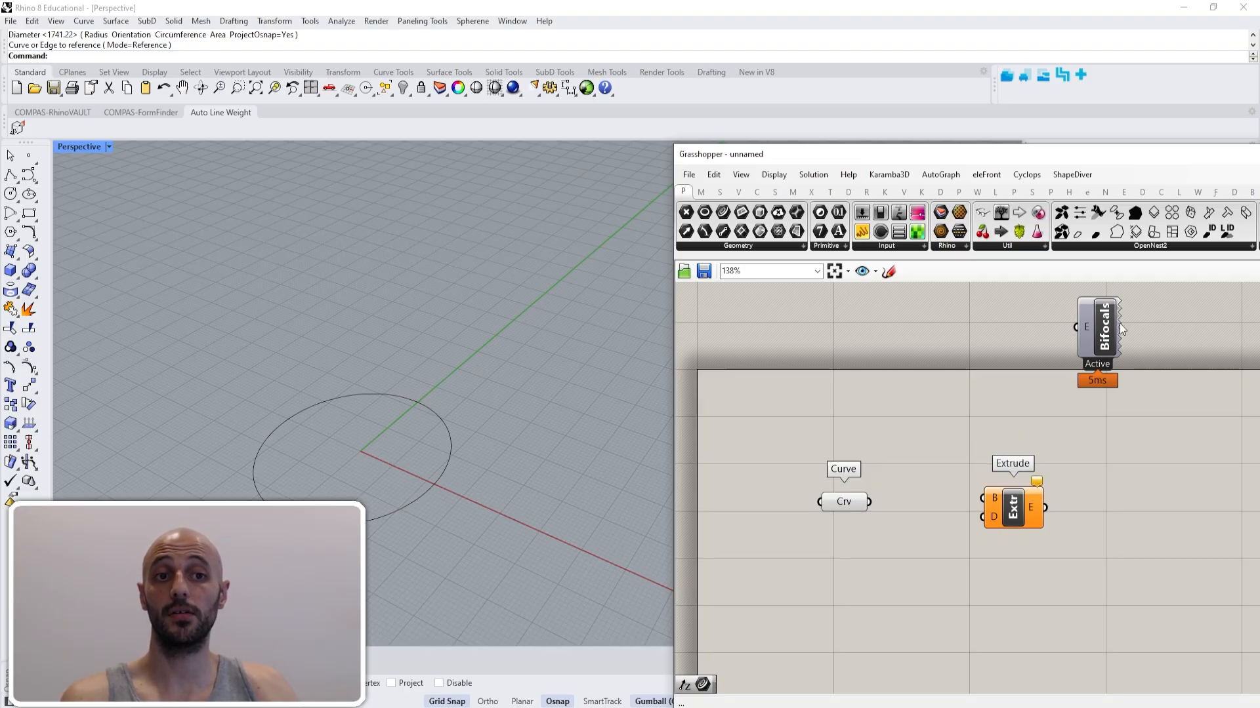
- Delete the Bifocals component from the canvas
left_click(1098, 342)
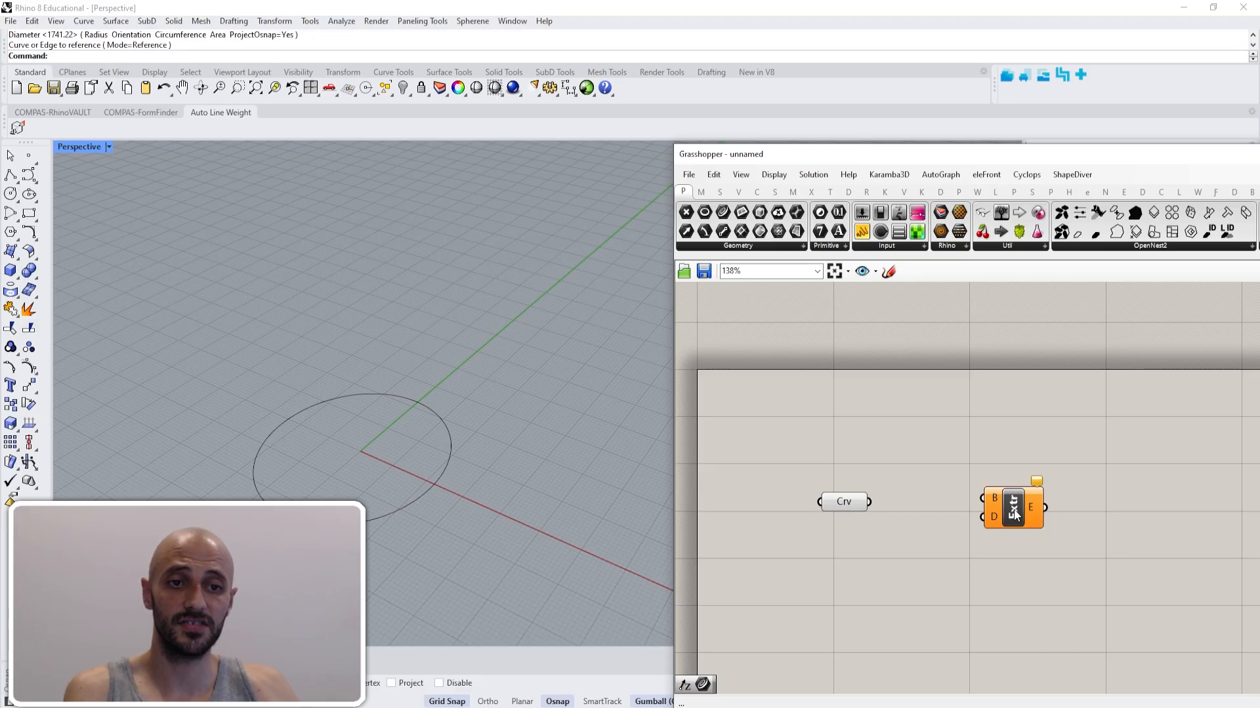
mouse_move(1015, 515)
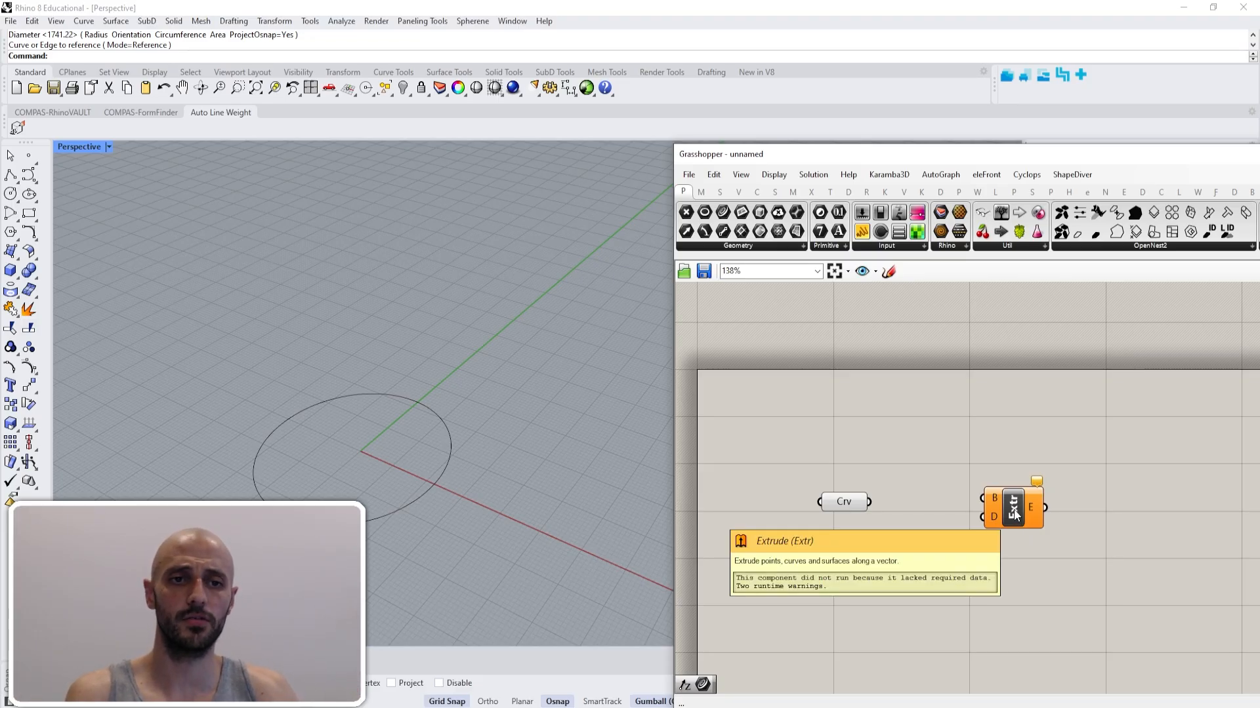
- Turn on full component names and space the Curve parameter and Extrude component farther apart
left_click(774, 175)
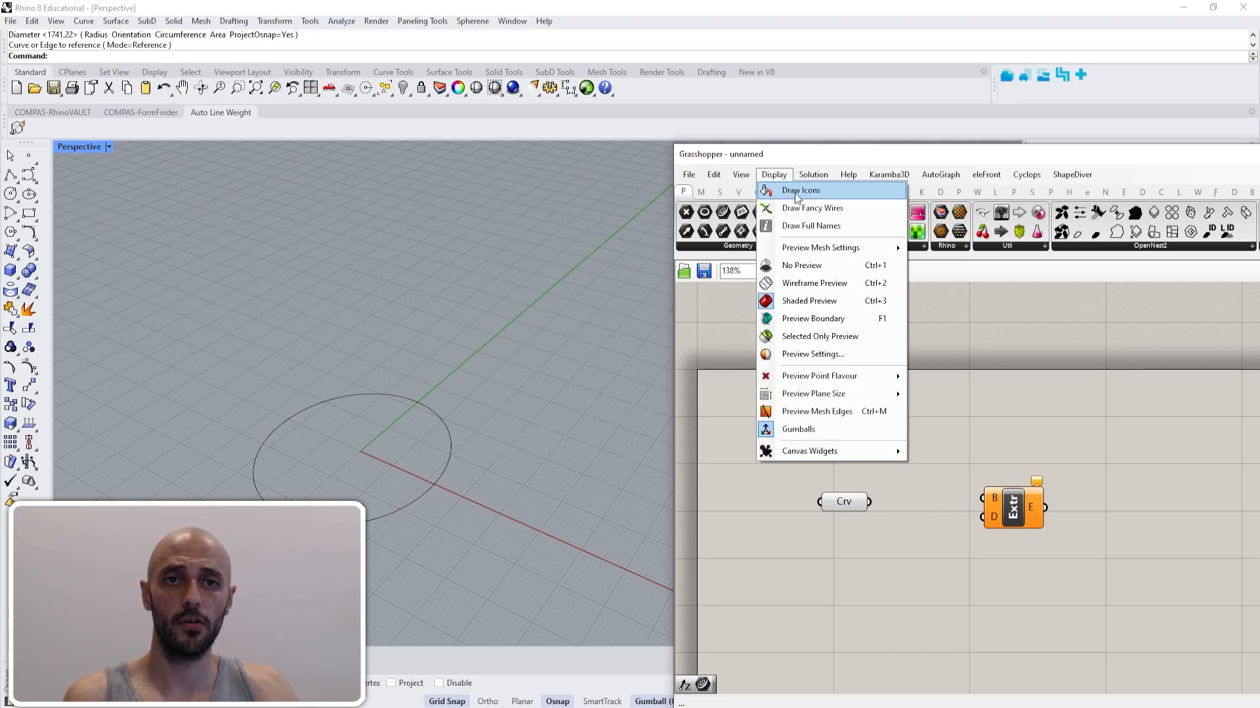
left_click(802, 230)
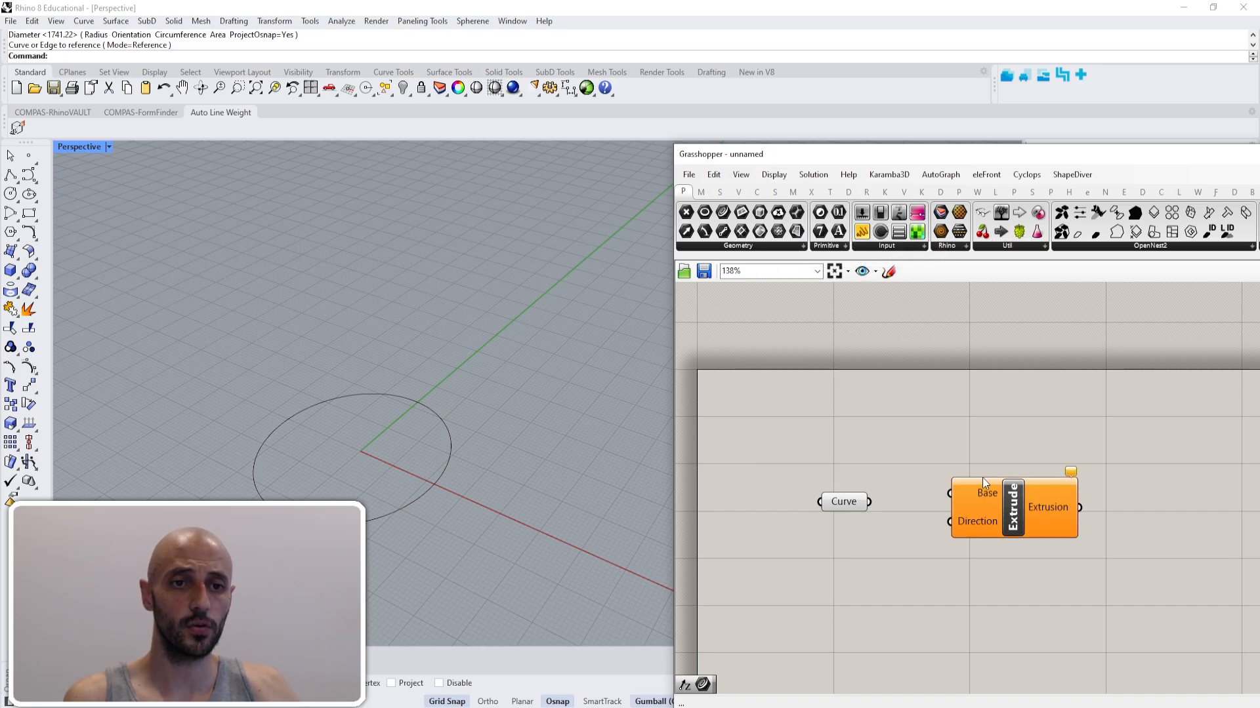
left_click_drag(1007, 524, 1024, 517)
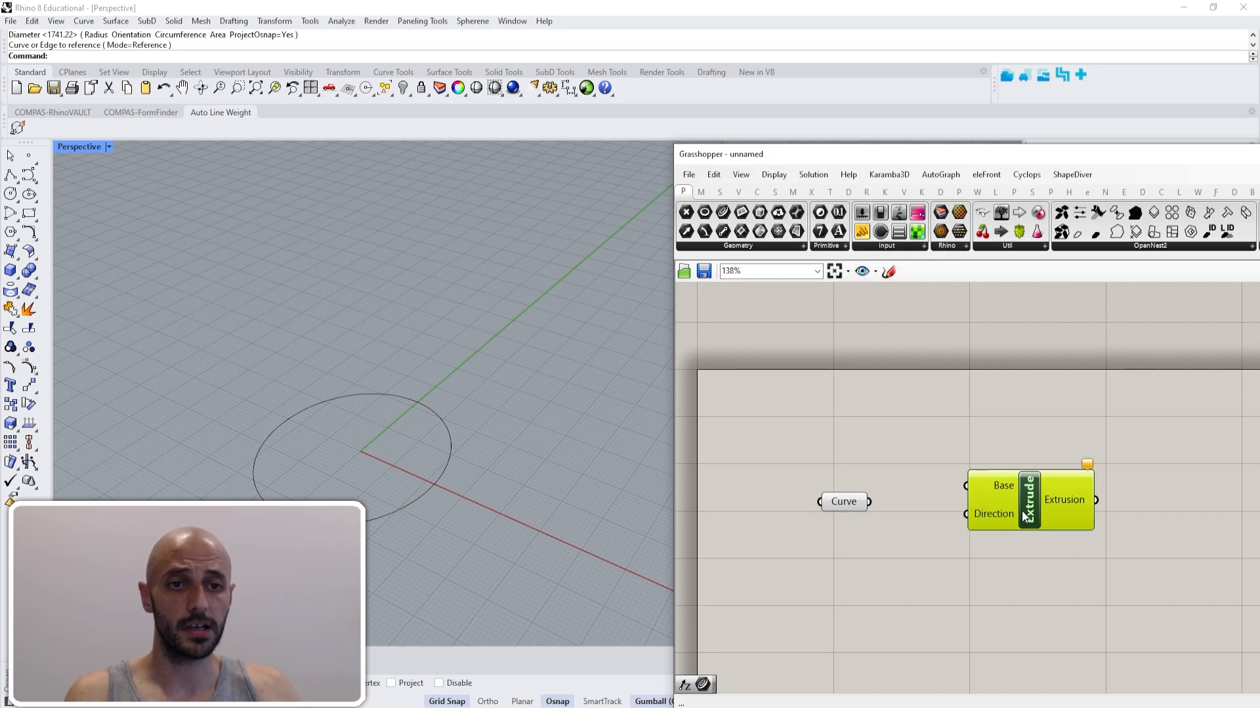
left_click_drag(837, 505, 832, 503)
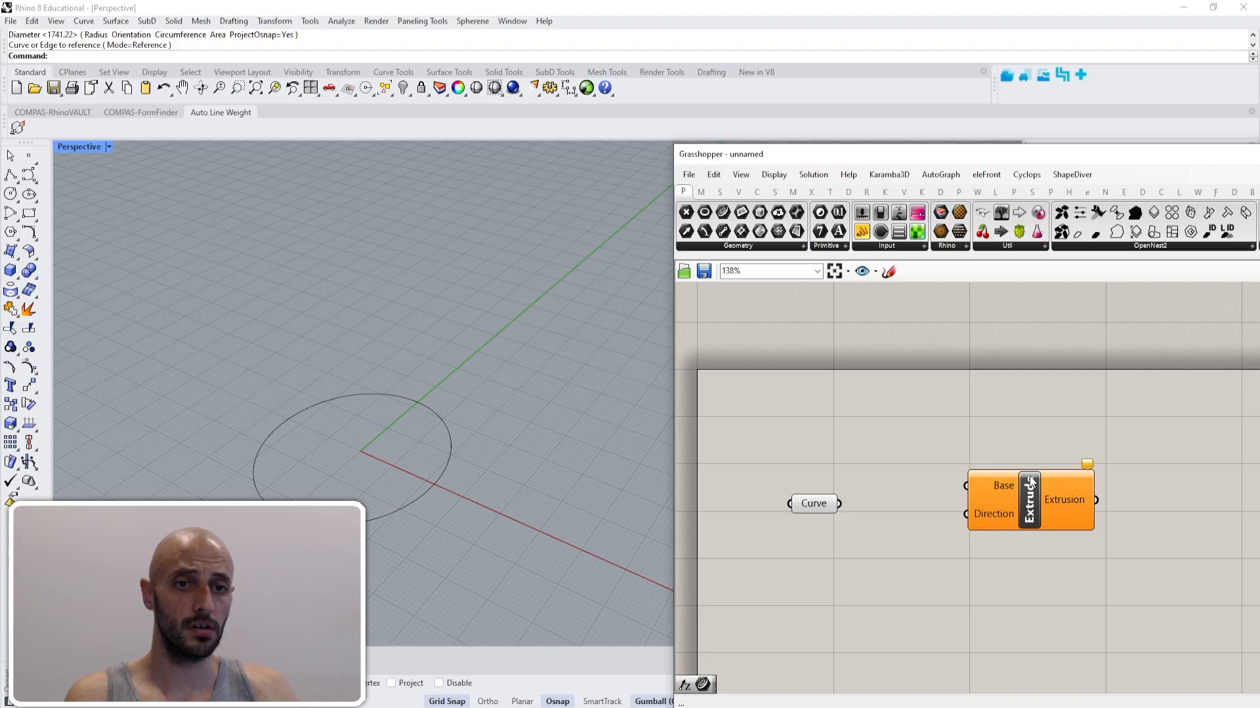
mouse_move(1005, 488)
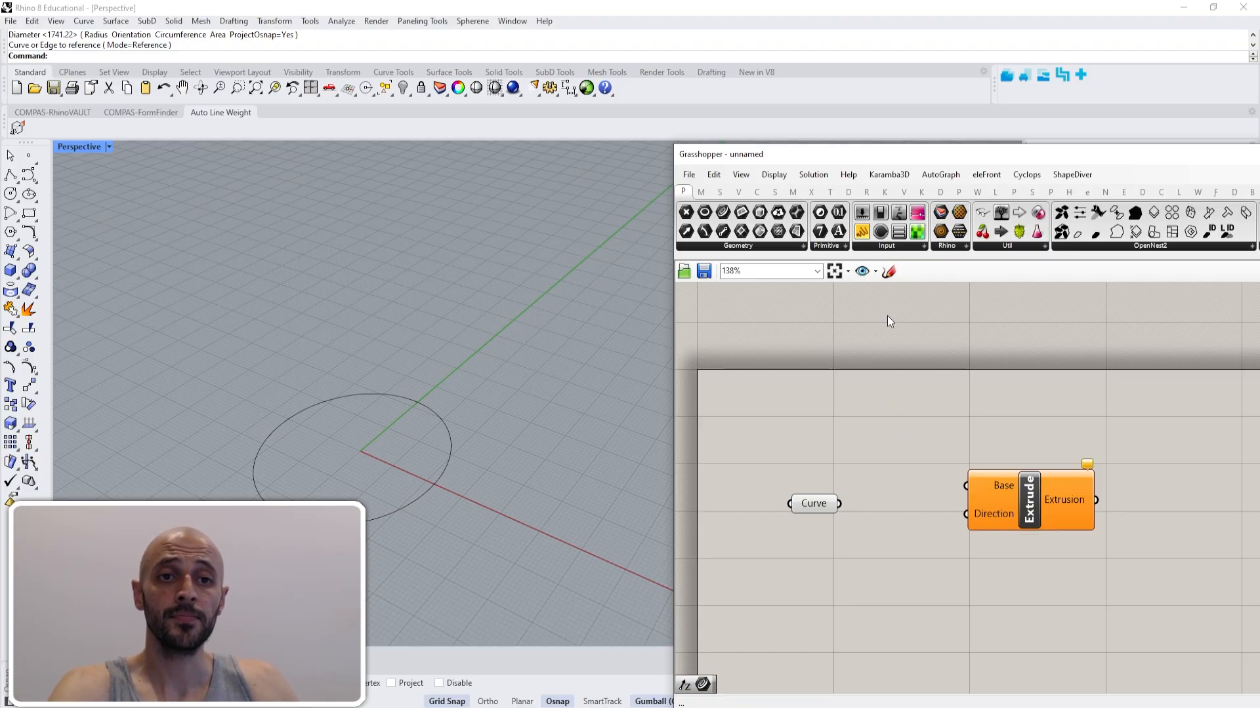
- Place a Bifocals component above the Curve and Extrude components and turn on the drawing of icons
left_click_drag(984, 219, 959, 395)
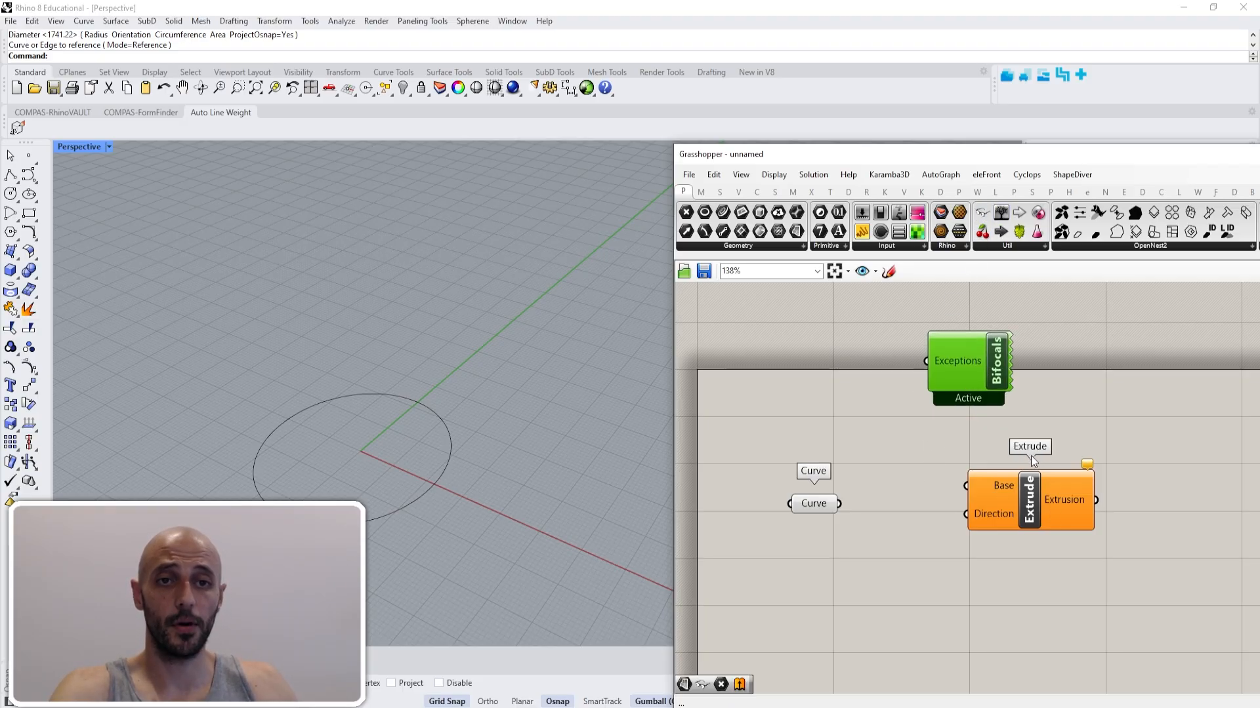
left_click(774, 175)
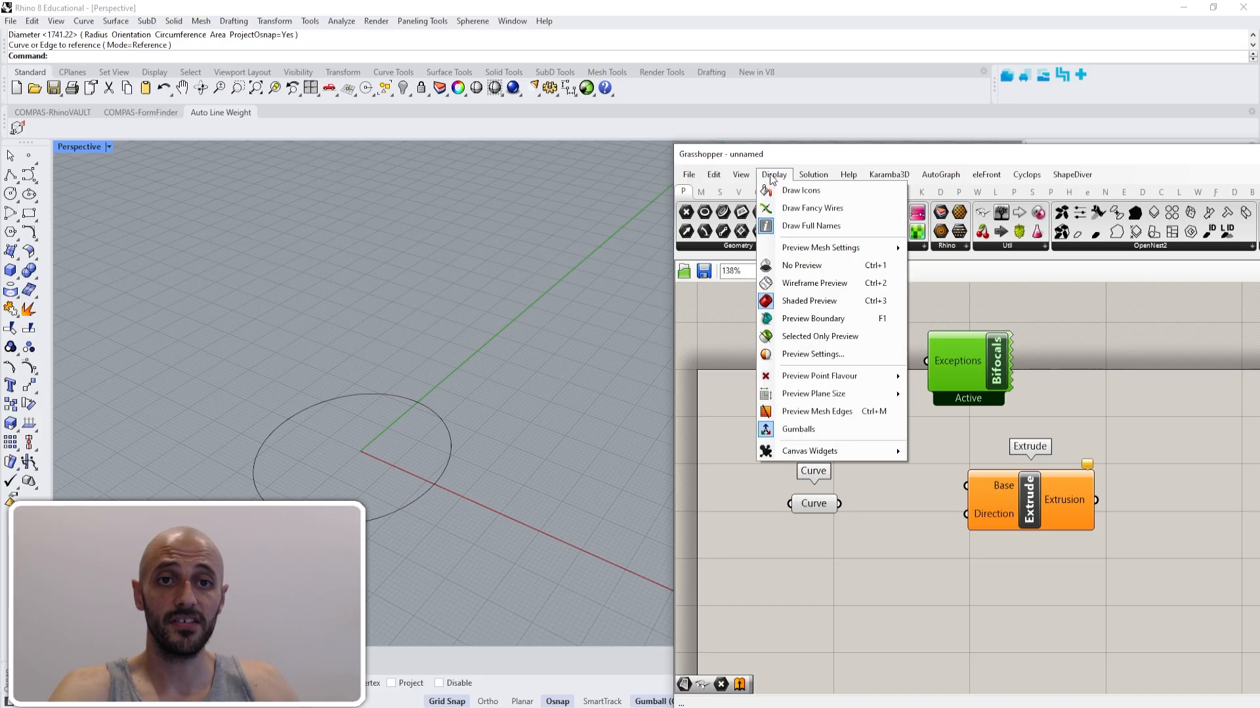
left_click(800, 191)
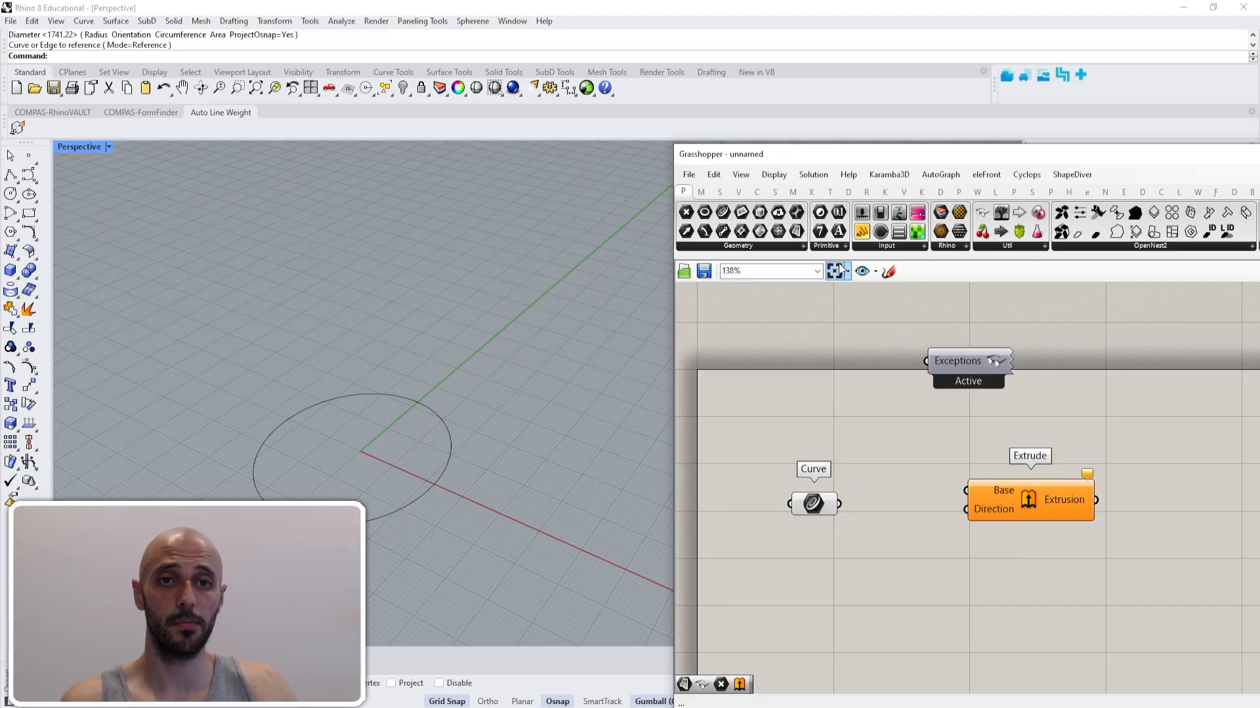
- Look through the Freeform group of the surface components
left_click(774, 192)
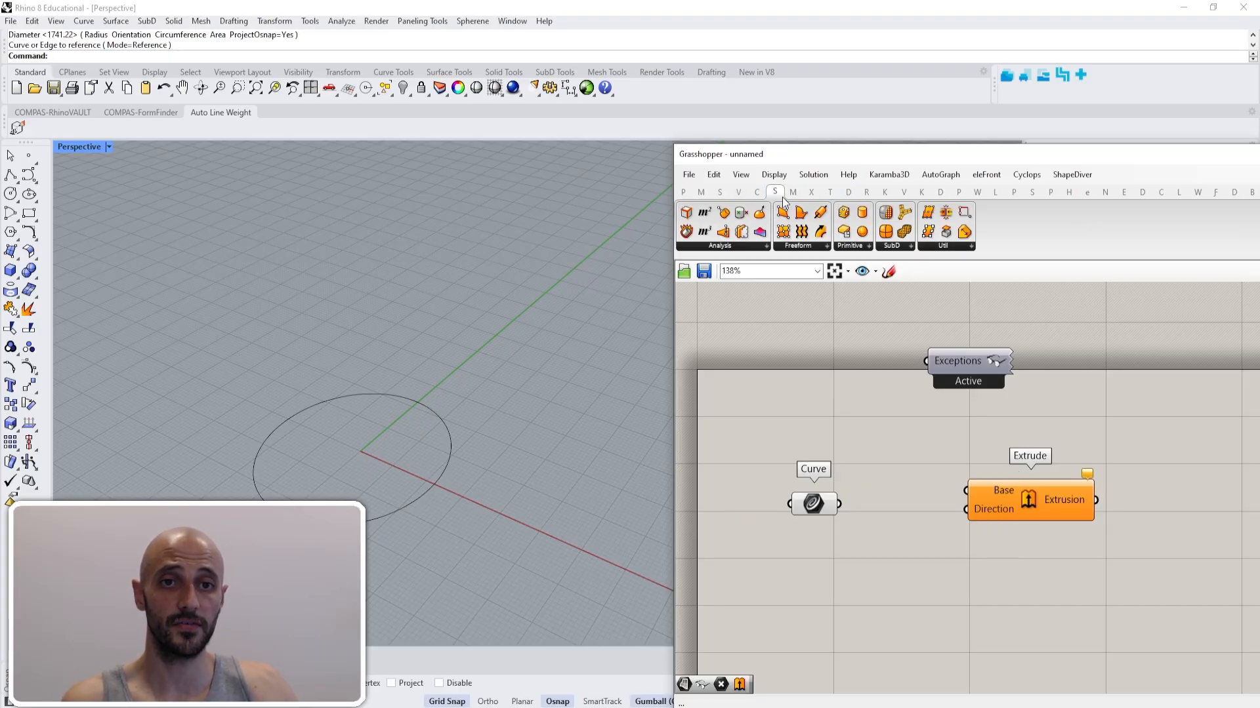
left_click(820, 249)
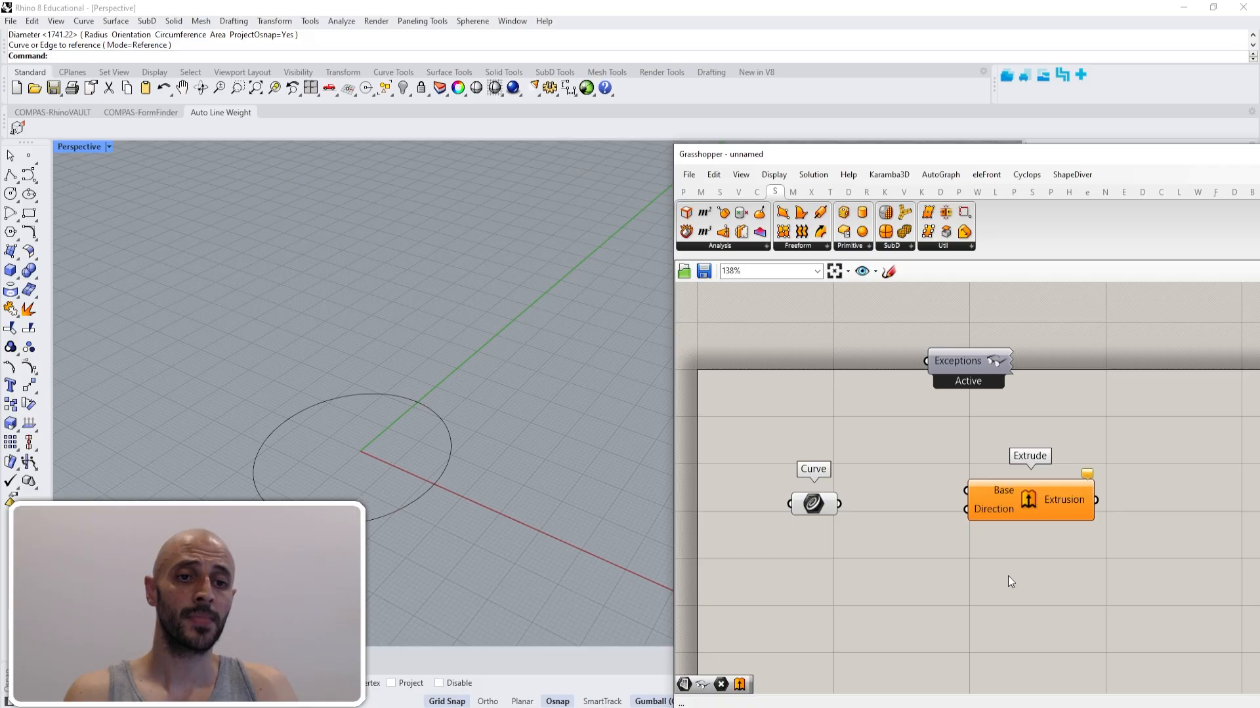
- Delete the Bifocals component and turn off the drawing of full component names
left_click(977, 360)
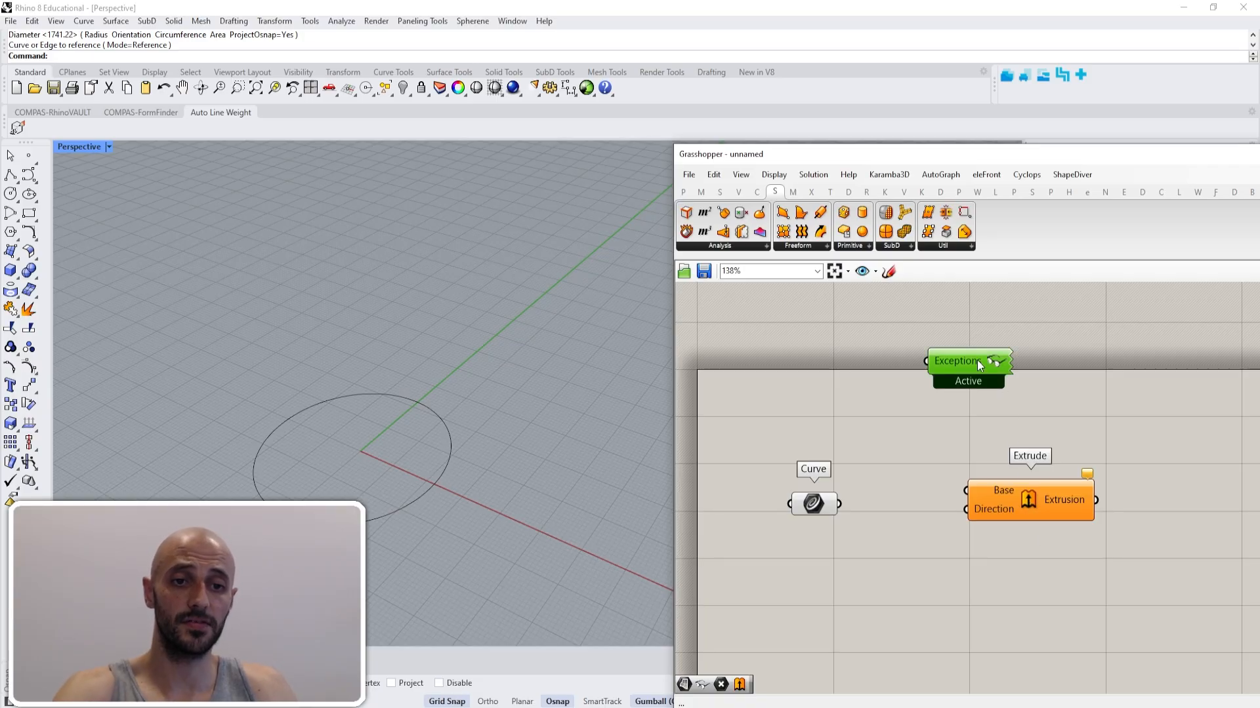
key("Delete")
left_click(773, 174)
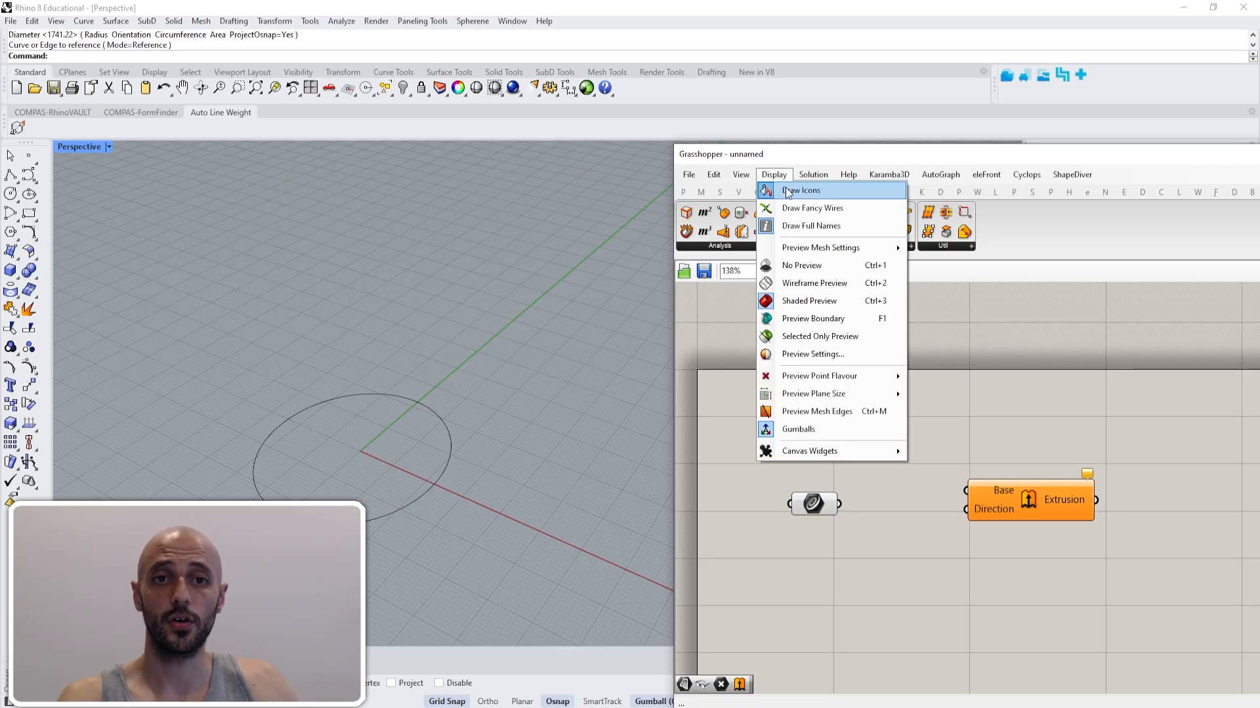
left_click(804, 228)
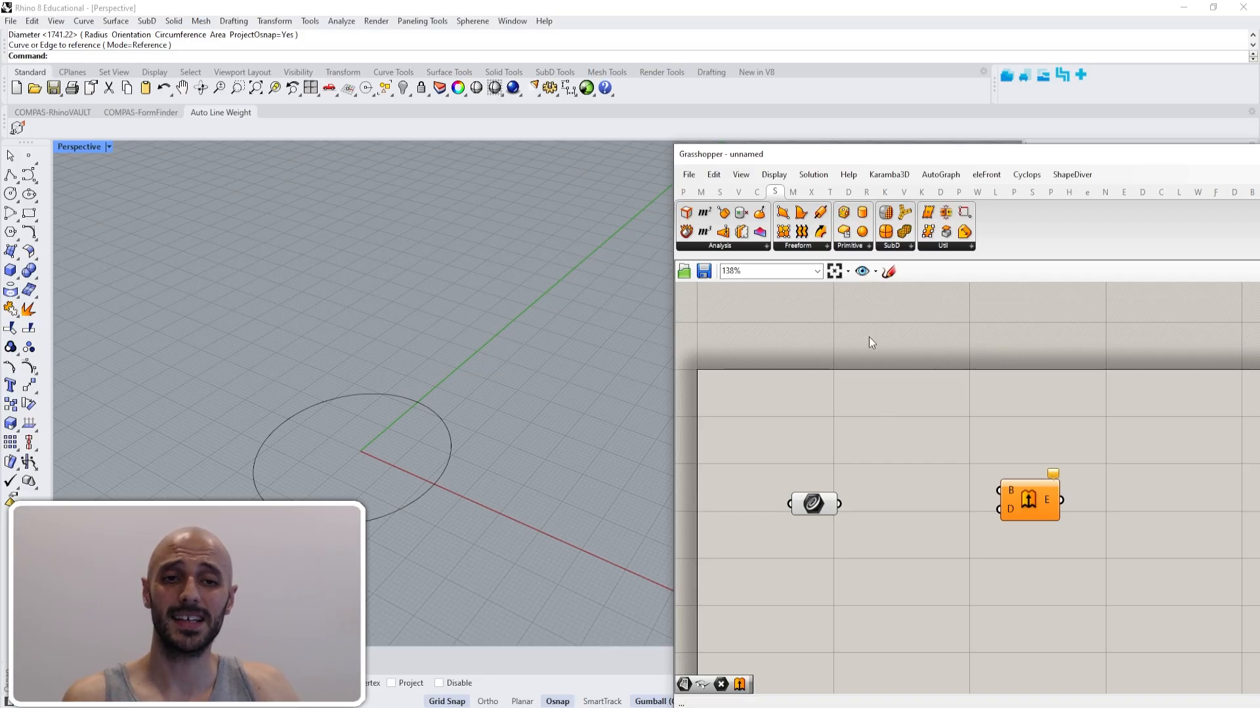
- Turn on full component names and place a Bifocals component above the Extrude component
left_click(784, 175)
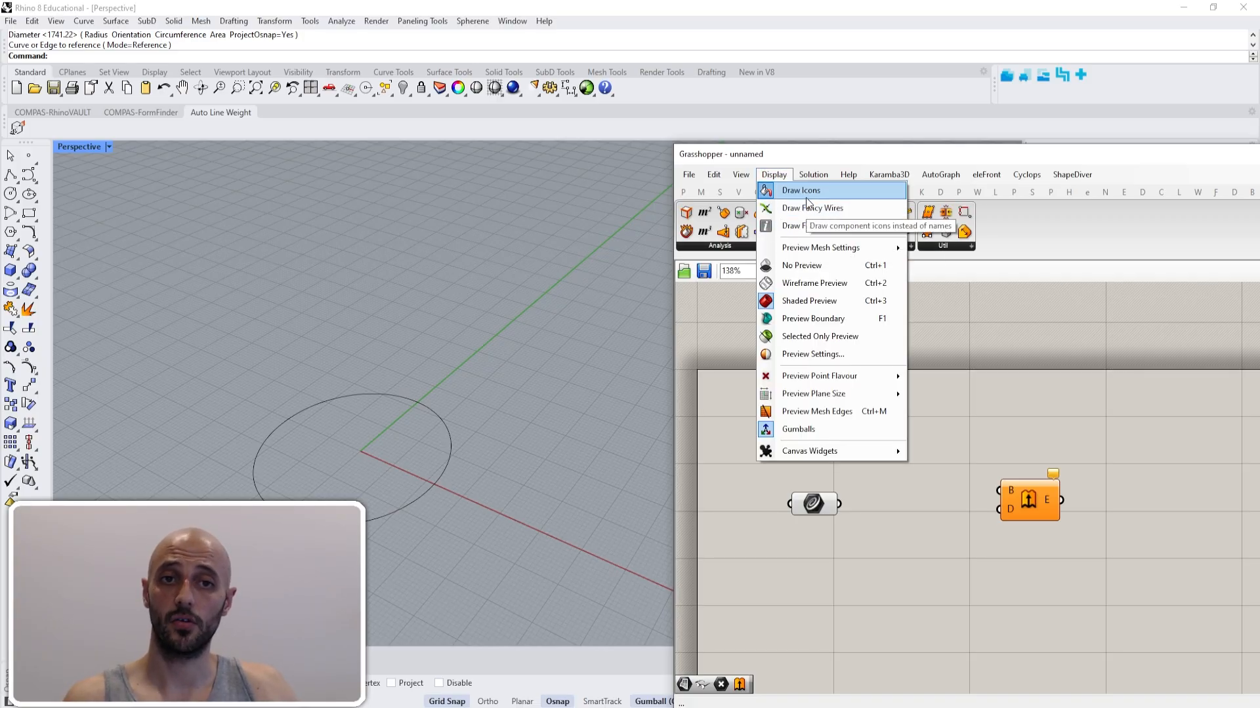
left_click(816, 225)
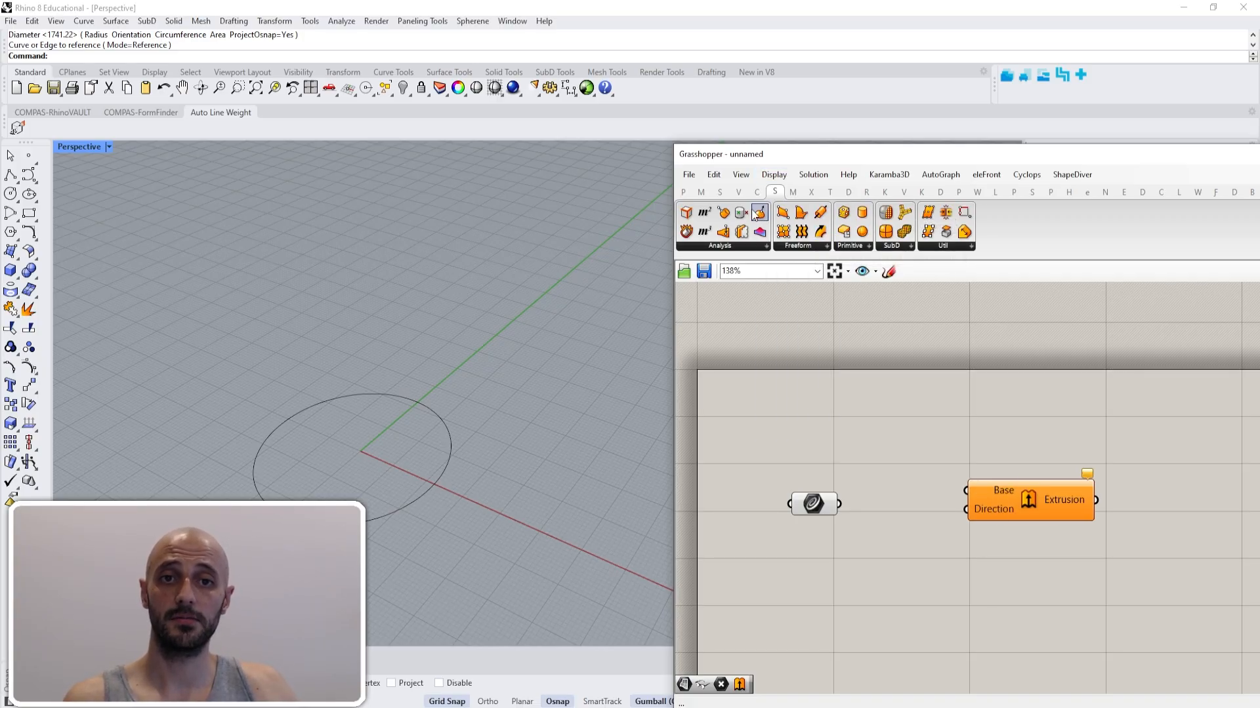
left_click(683, 192)
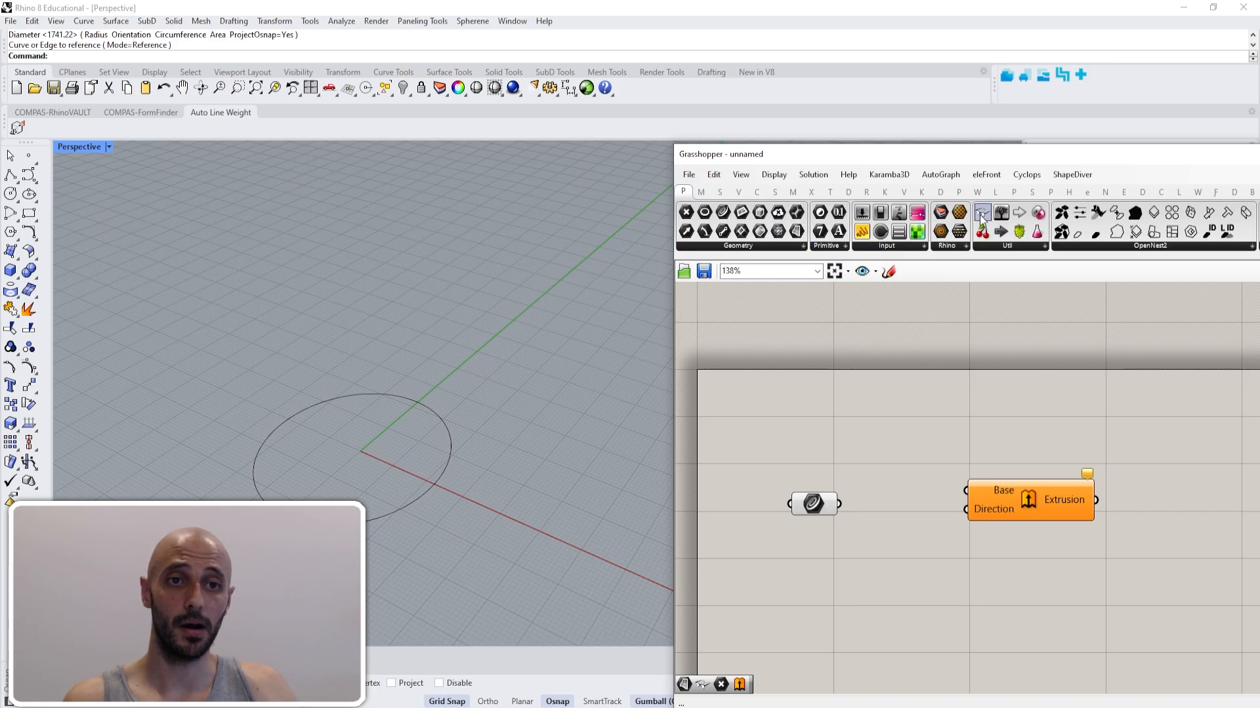
left_click_drag(988, 217, 1039, 337)
left_click(942, 336)
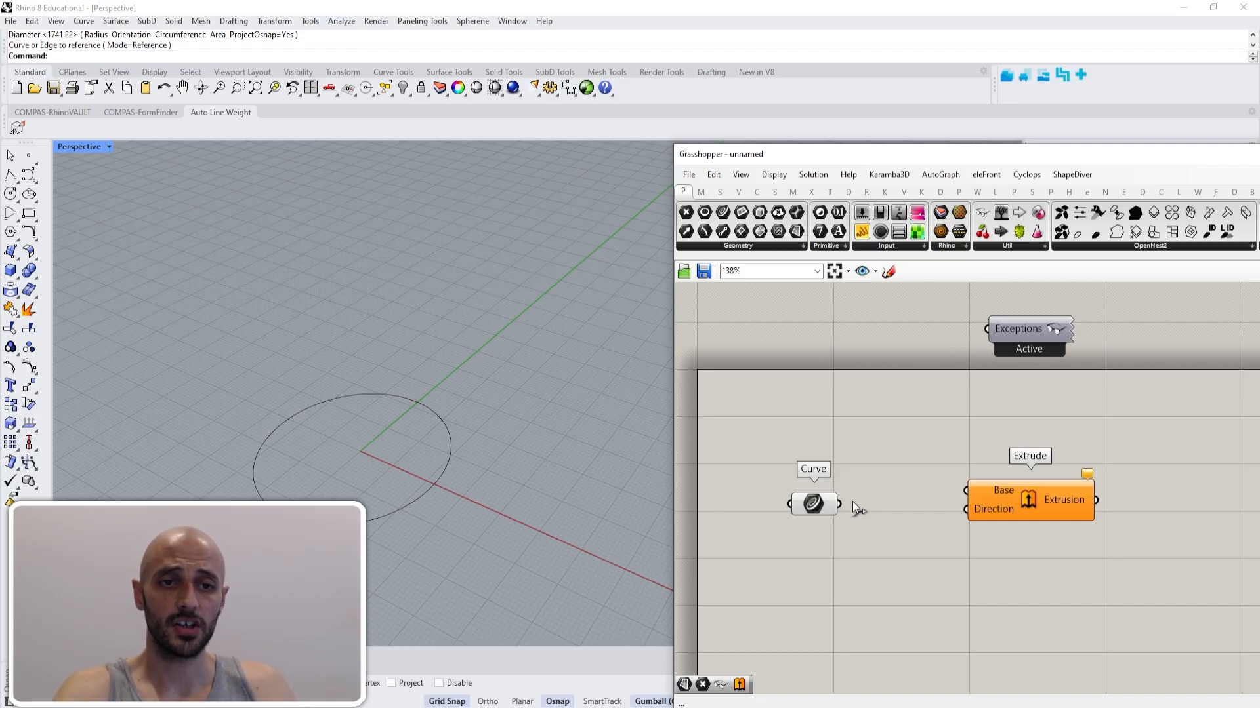
- Connect the Curve parameter to Extrude's Base input and add a Unit Z component below them
left_click_drag(840, 503, 976, 490)
right_click_drag(948, 540, 960, 497)
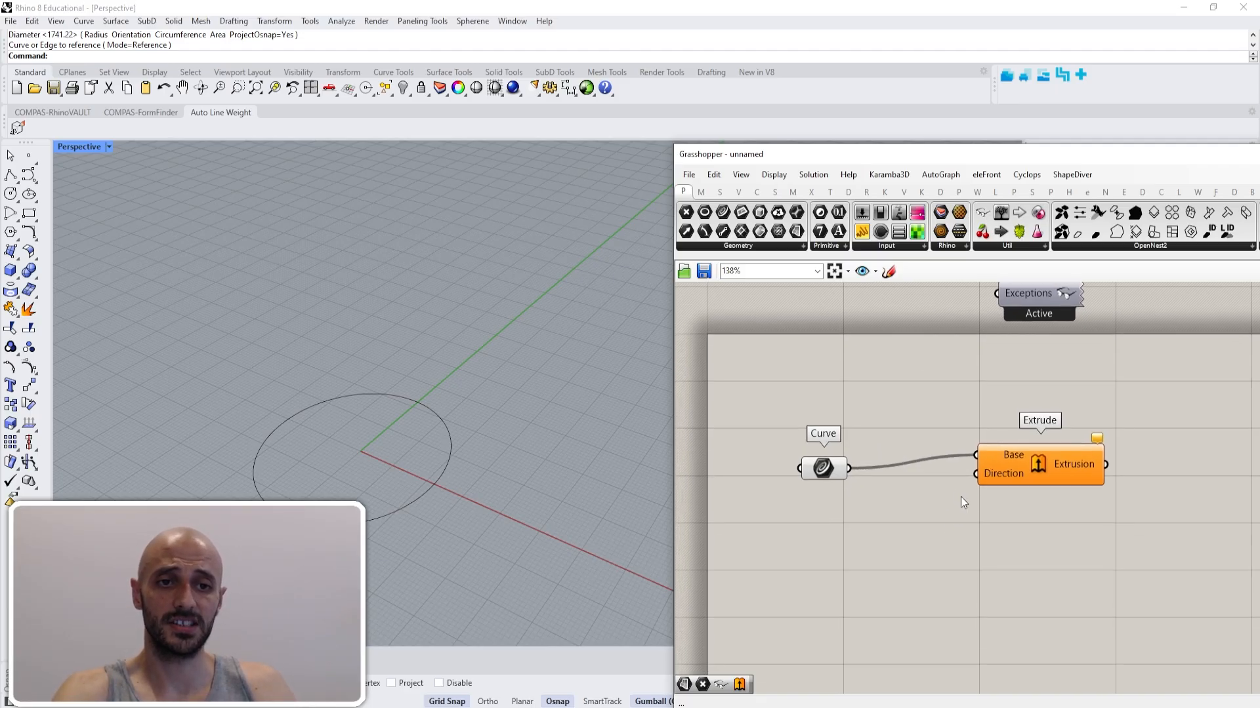
double_click(918, 585)
type("unit z")
key("Return")
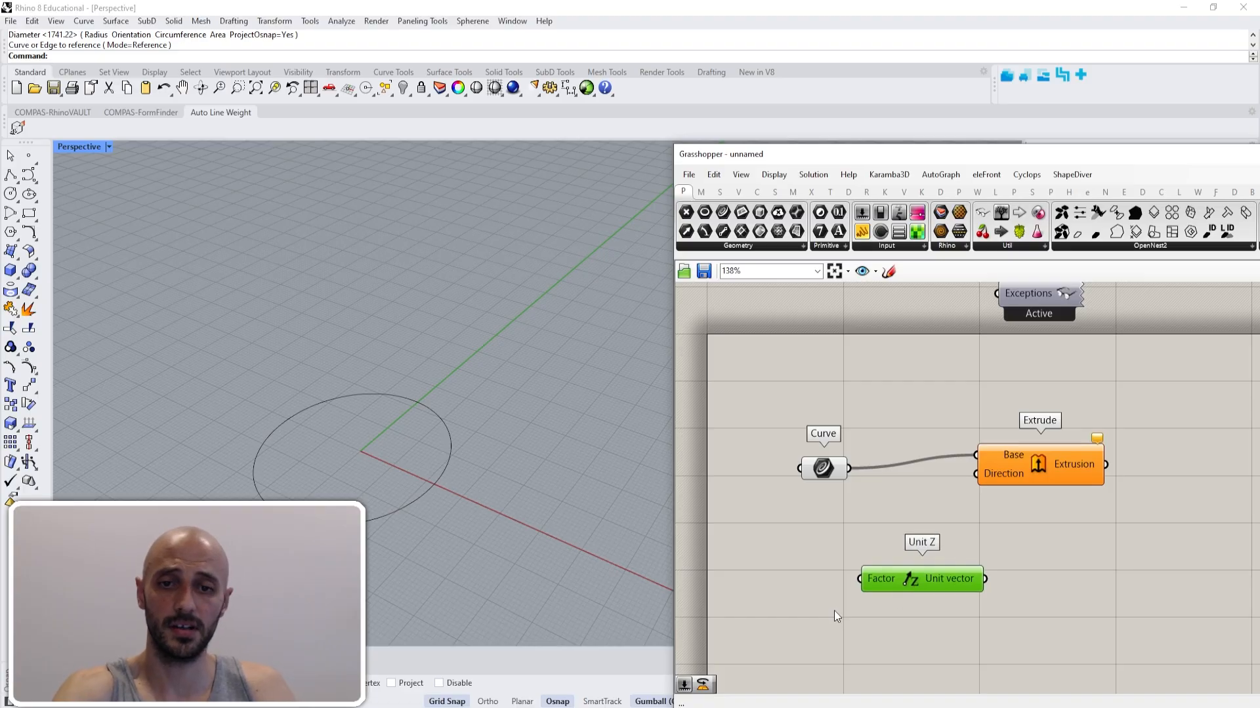
- Feed a number slider of 10 into Unit Z's Factor and connect its Unit vector to Extrude's Direction input
double_click(836, 615)
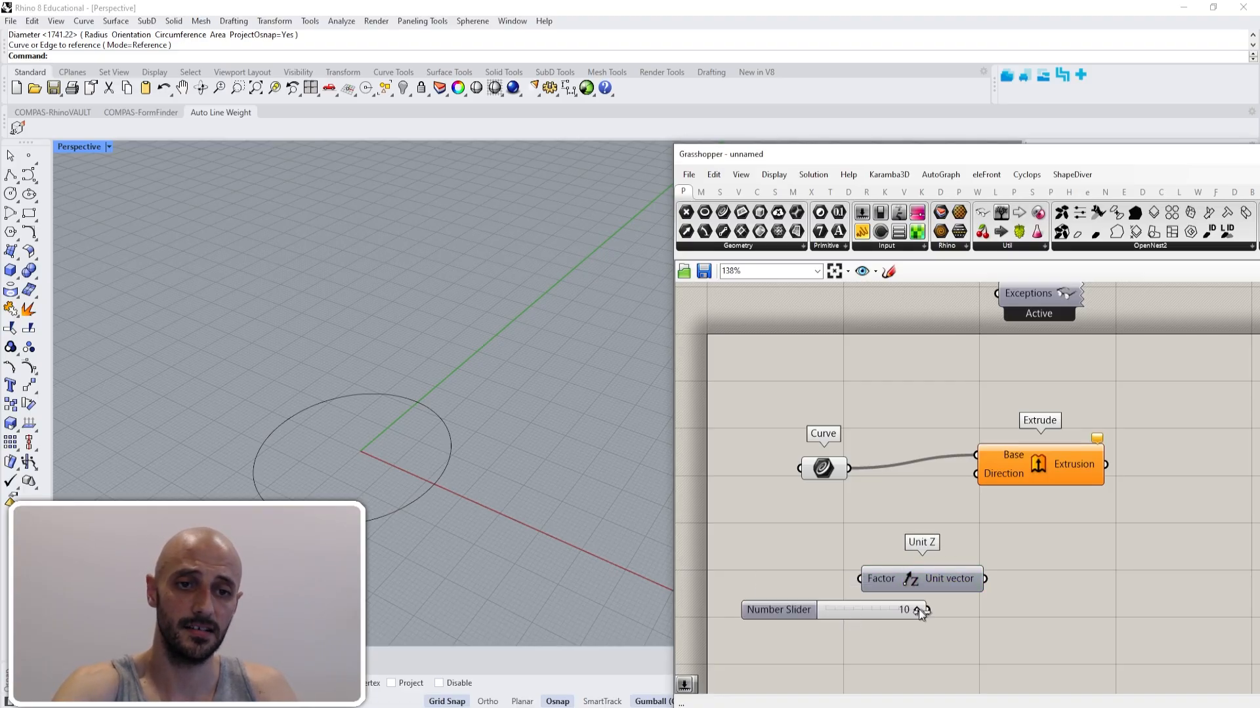
key("Return")
left_click_drag(828, 609, 860, 579)
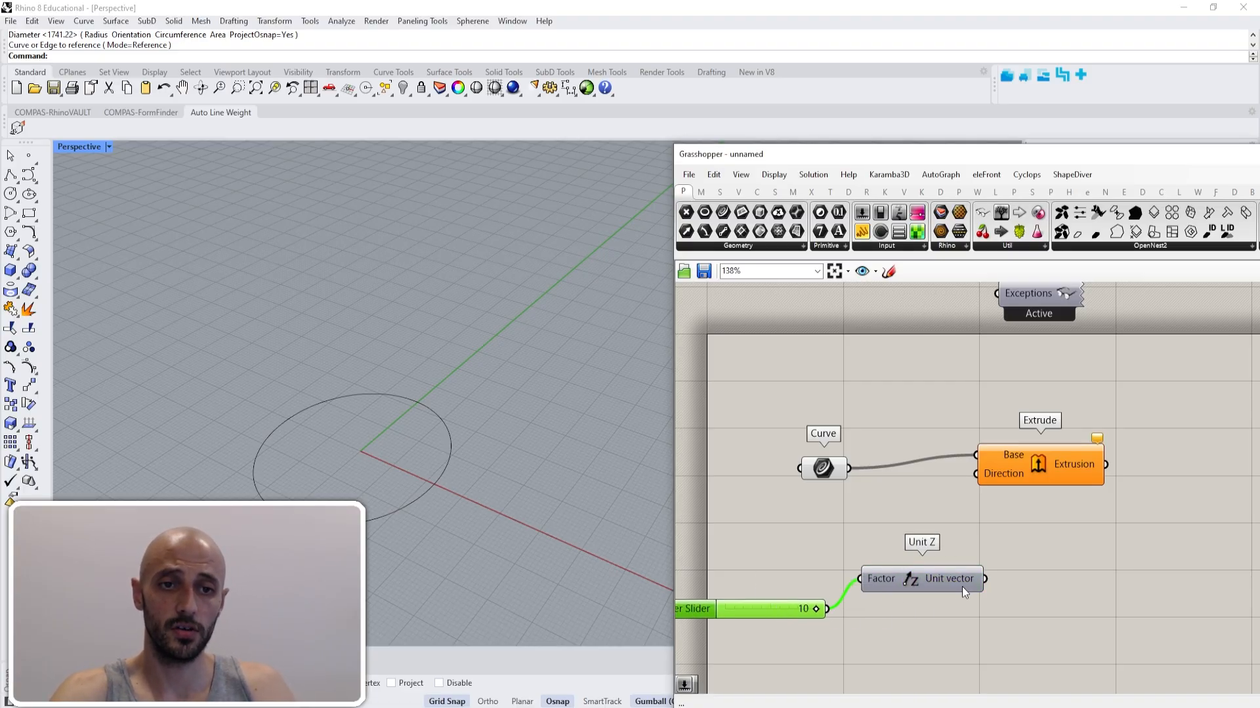
left_click_drag(984, 579, 976, 473)
right_click_drag(531, 477, 548, 463, "shift")
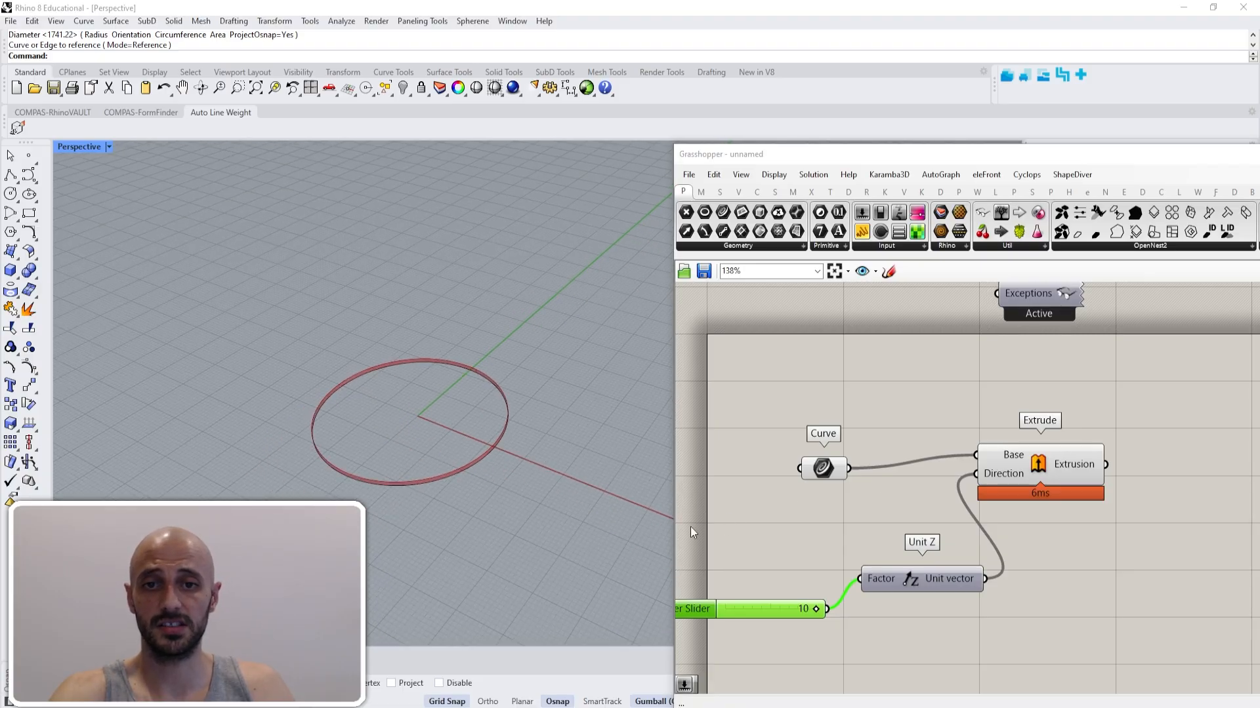
scroll(422, 420, "up", 5)
right_click_drag(431, 453, 527, 479, "shift")
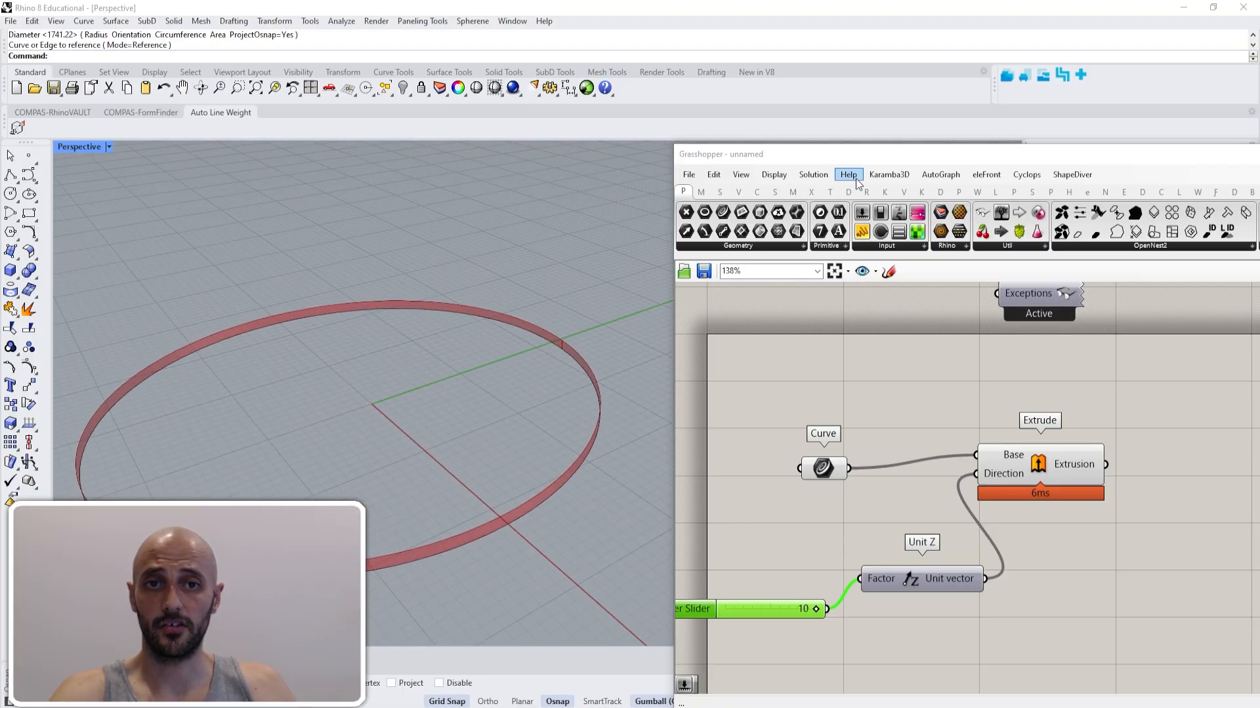
- Narrow and reposition the Grasshopper window so its full width fits on screen beside the extruded circle
left_click_drag(850, 165, 763, 129)
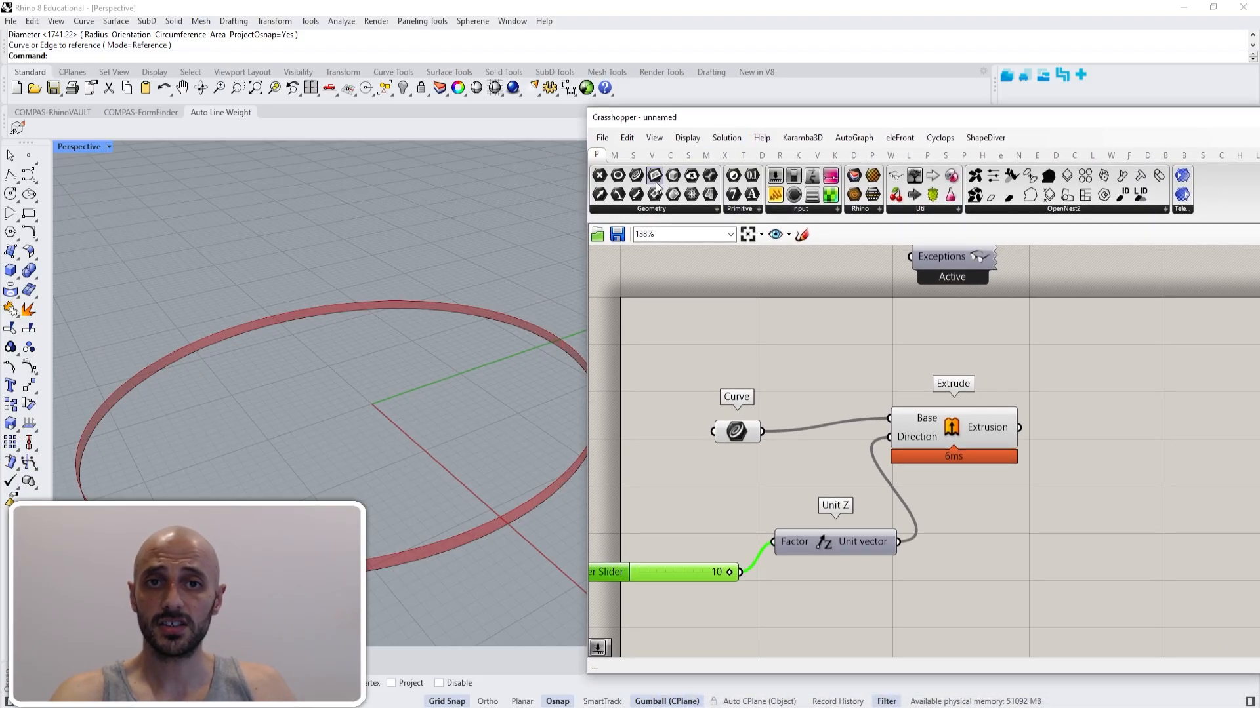
left_click(687, 138)
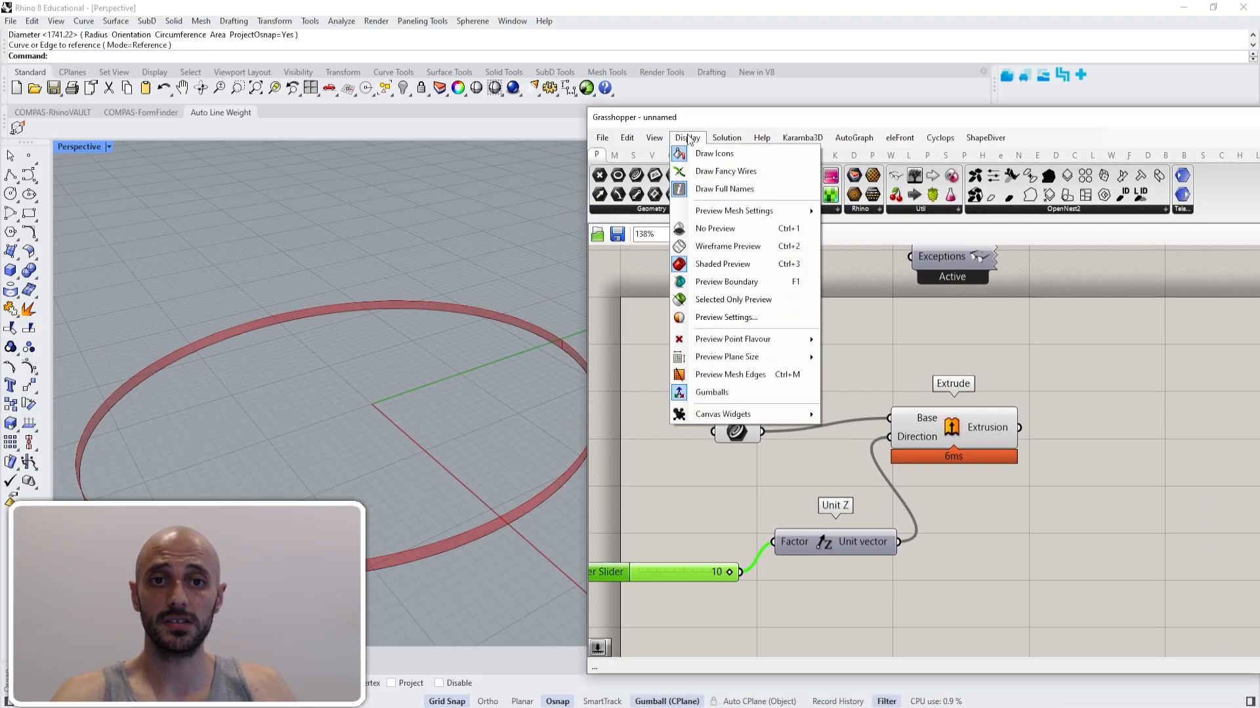
left_click(468, 255)
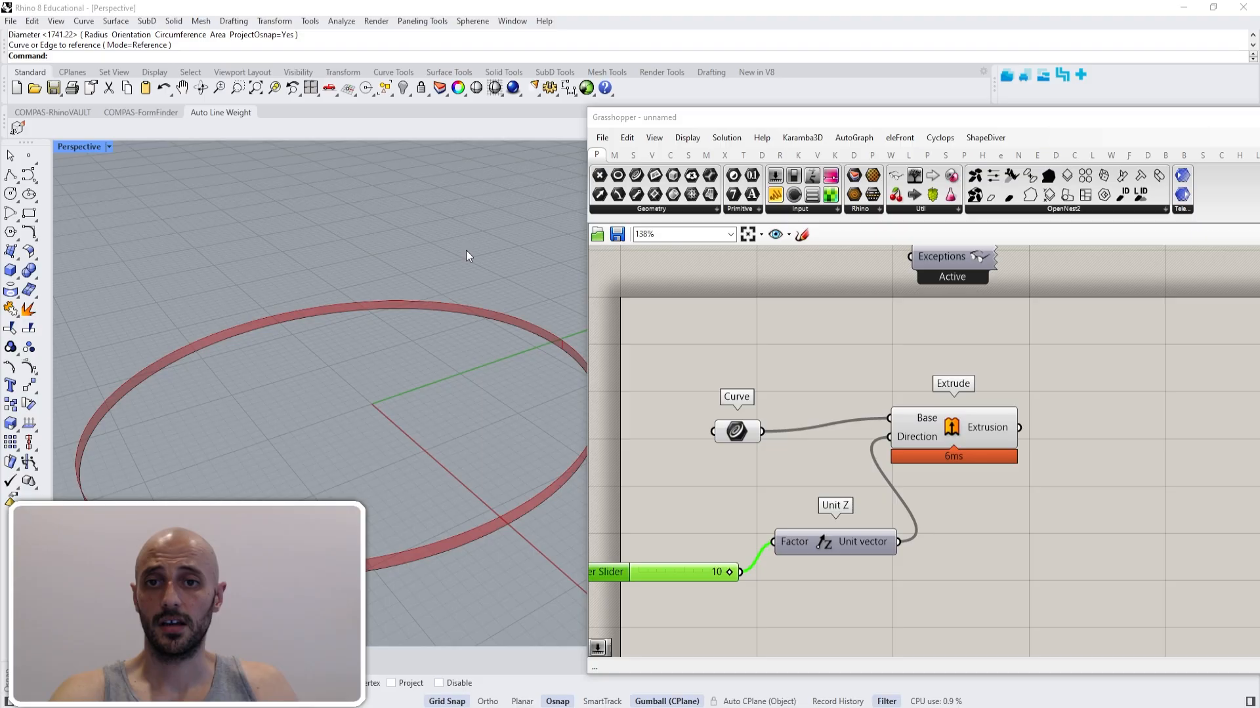
scroll(459, 276, "down", 3)
left_click_drag(588, 293, 733, 294)
left_click_drag(820, 119, 656, 116)
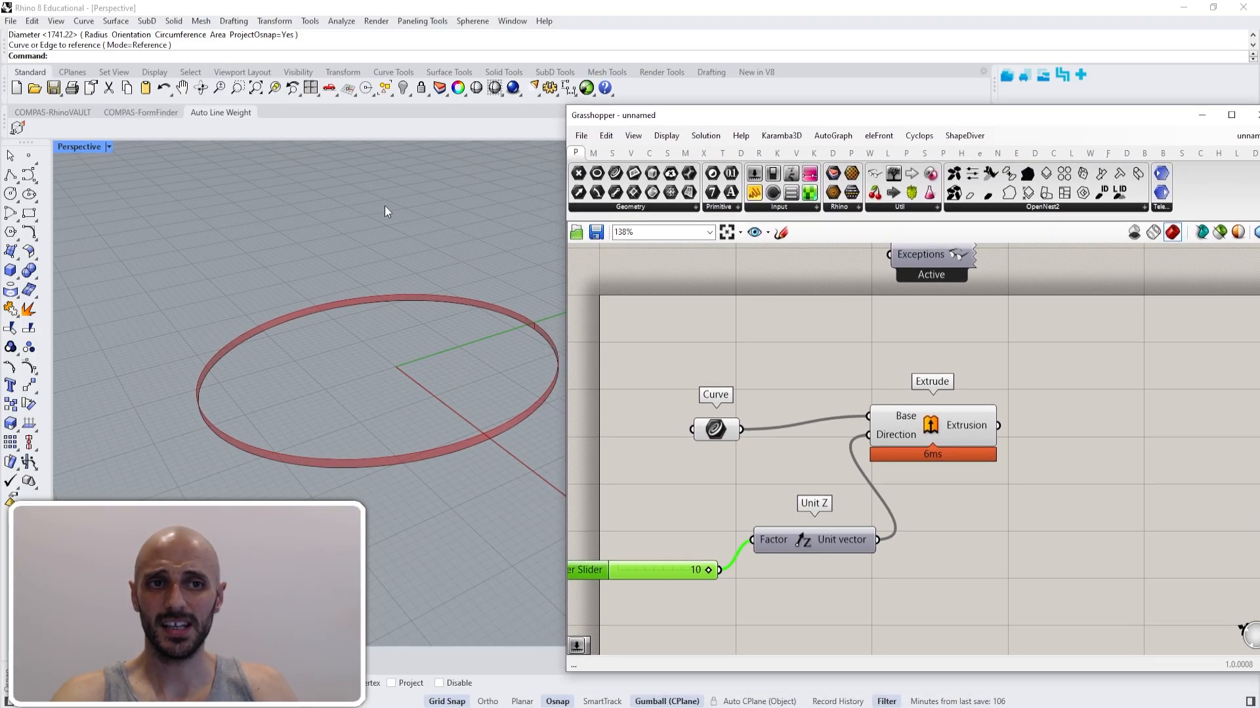
right_click_drag(371, 250, 333, 287, "shift")
scroll(332, 287, "down", 2)
right_click_drag(1079, 388, 999, 393)
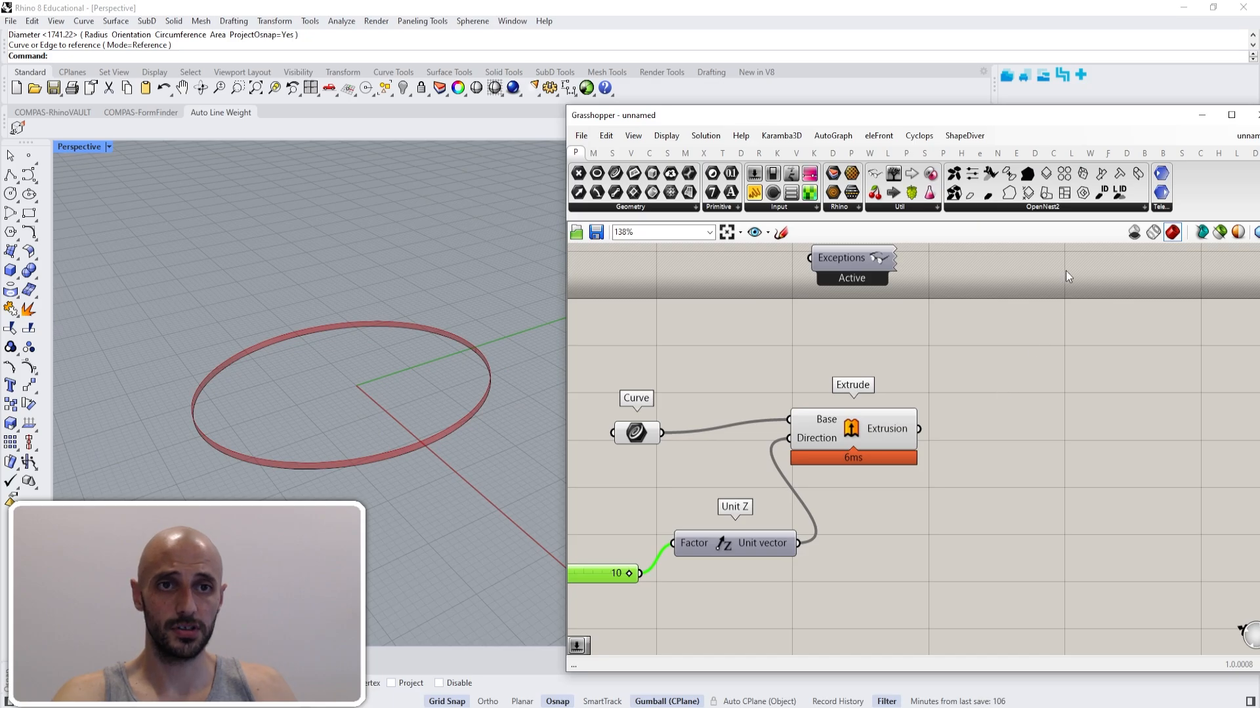
left_click_drag(1115, 117, 1045, 121)
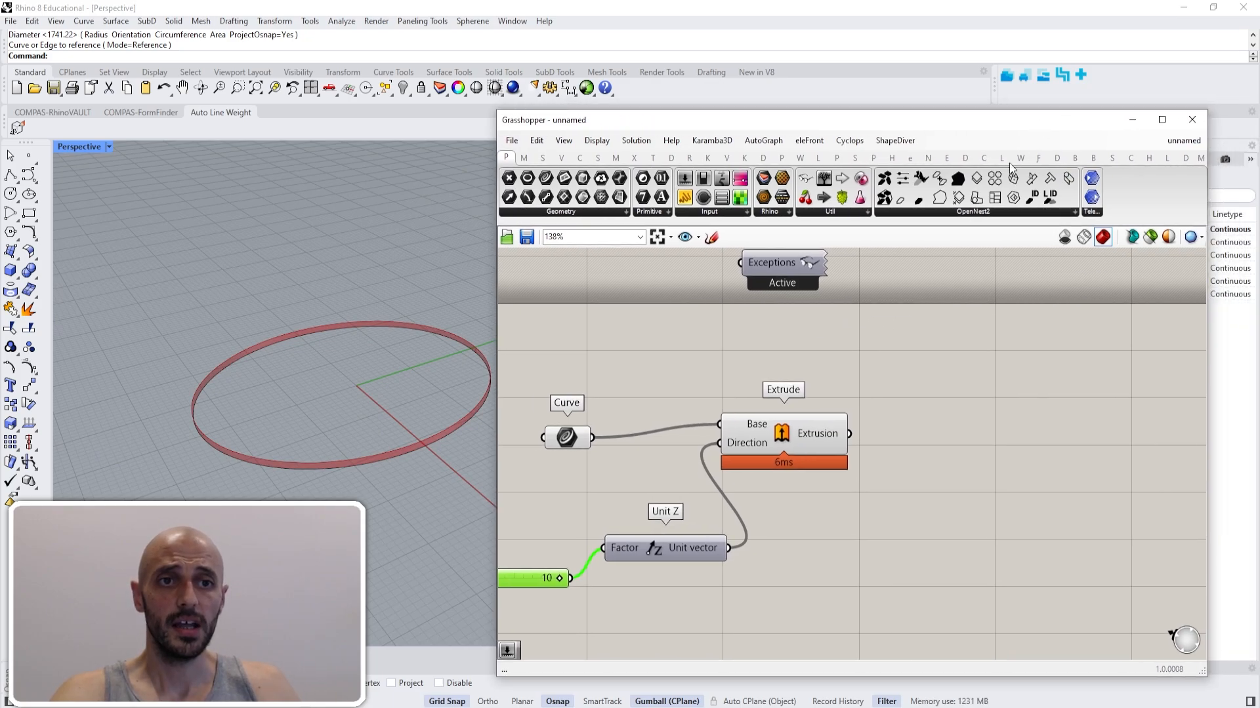
right_click_drag(403, 326, 553, 355)
left_click(1067, 324)
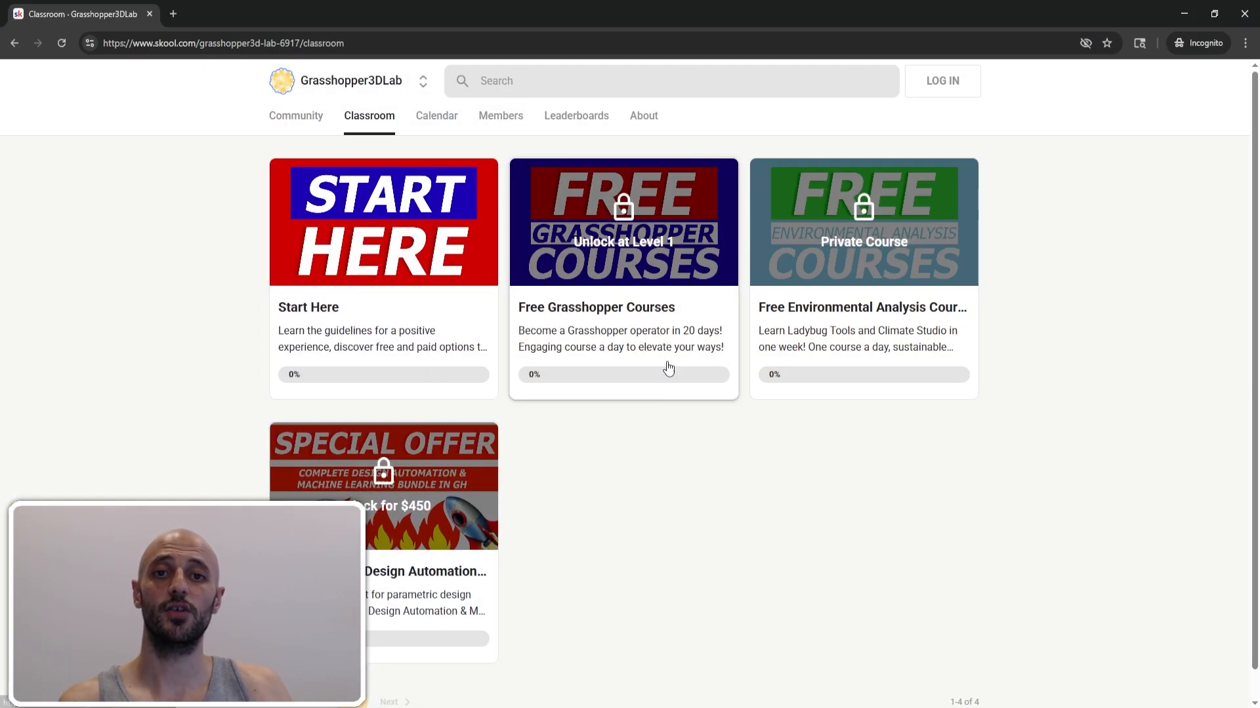
left_click(303, 118)
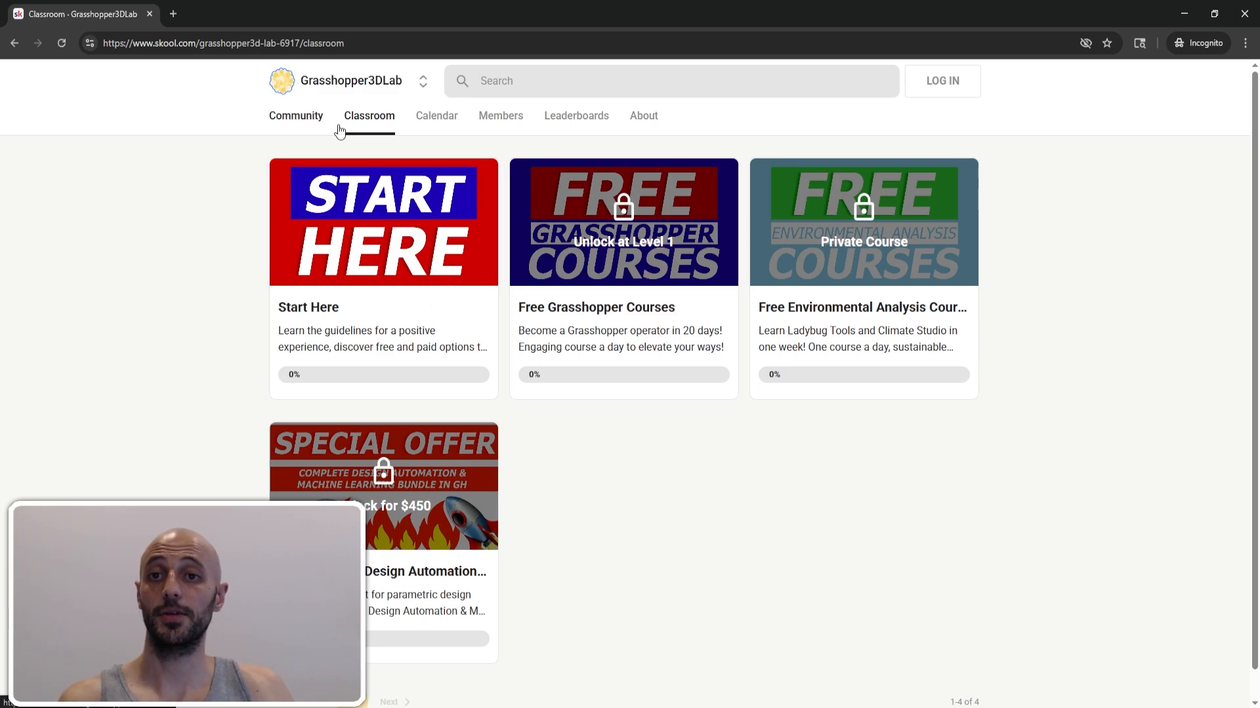
left_click(366, 124)
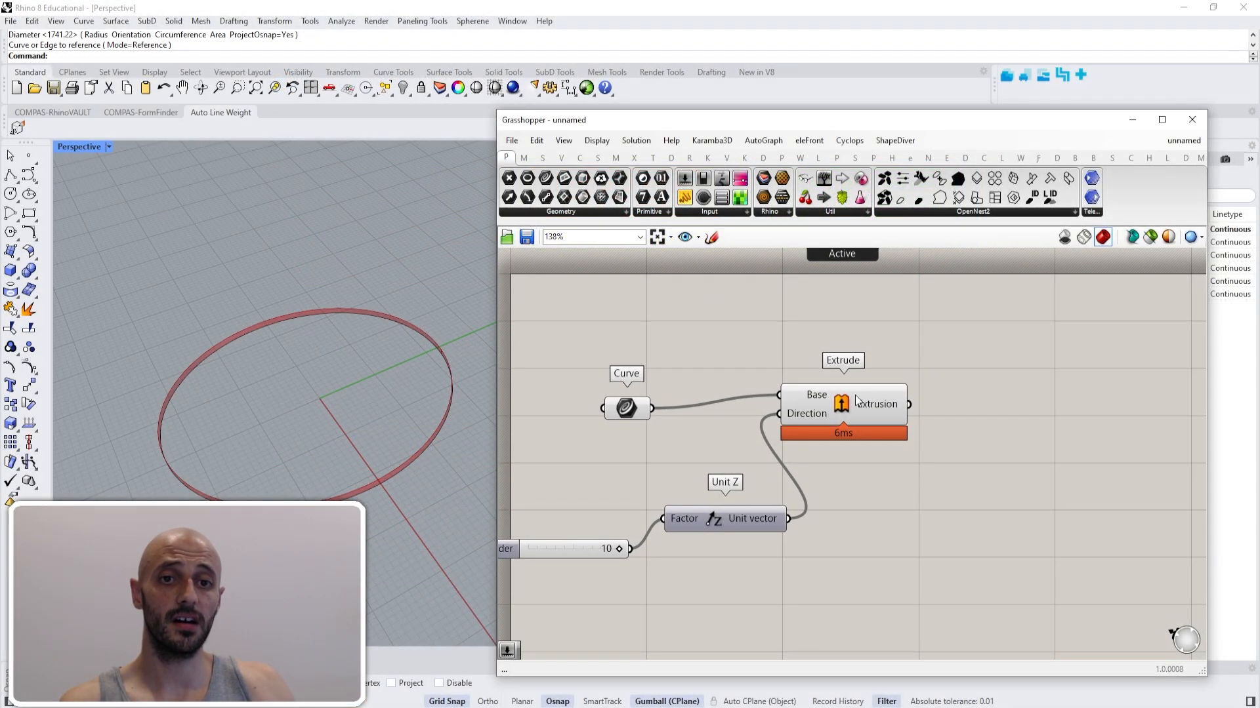
- Move the Extrude component so its Base input lines up with the Curve parameter's output
left_click_drag(856, 398, 891, 410)
left_click(884, 325)
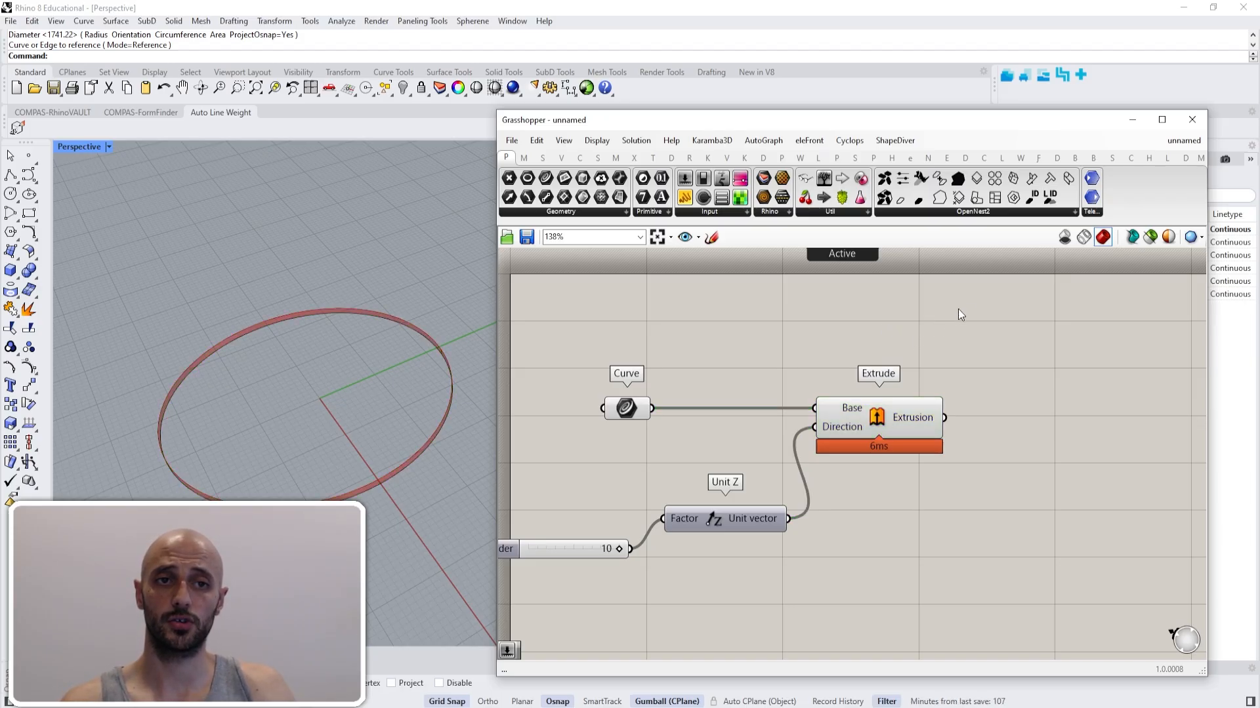
- Compare the no-preview, wireframe and shaded preview modes on the extruded circle, ending on shaded
left_click(1064, 238)
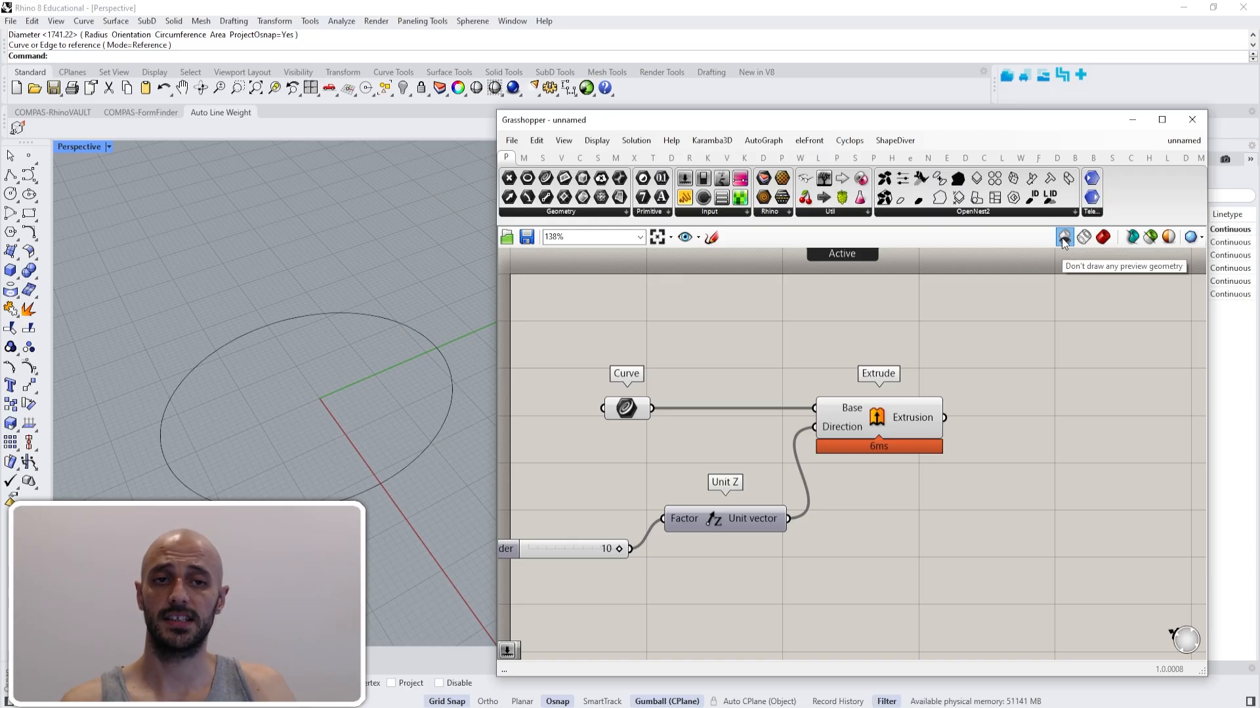
mouse_move(916, 422)
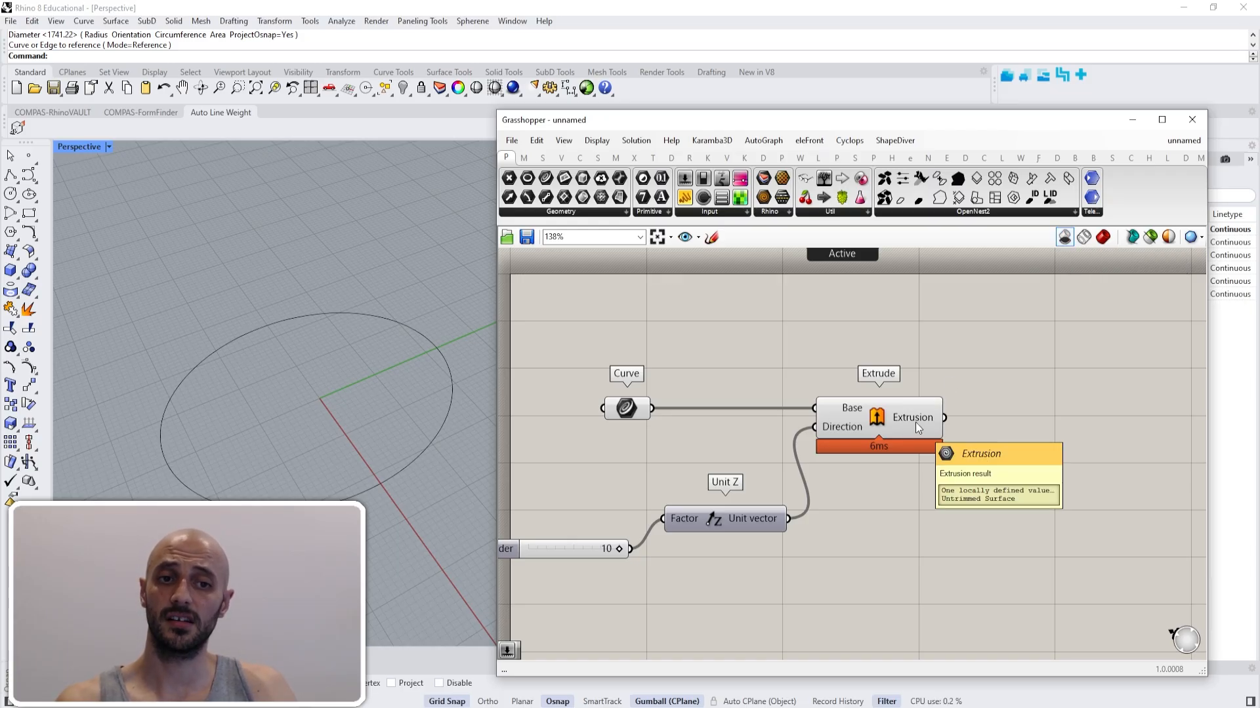
left_click(1083, 237)
scroll(447, 357, "up", 6)
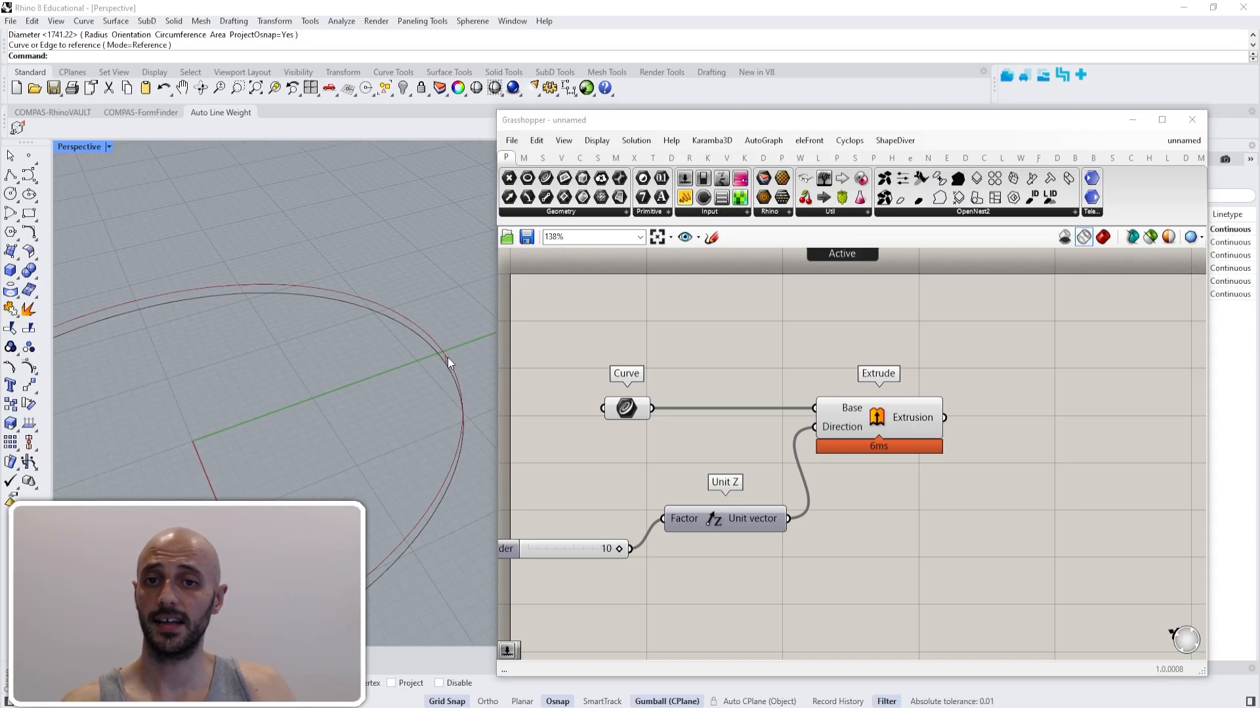
scroll(447, 357, "down", 6)
scroll(209, 369, "up", 2)
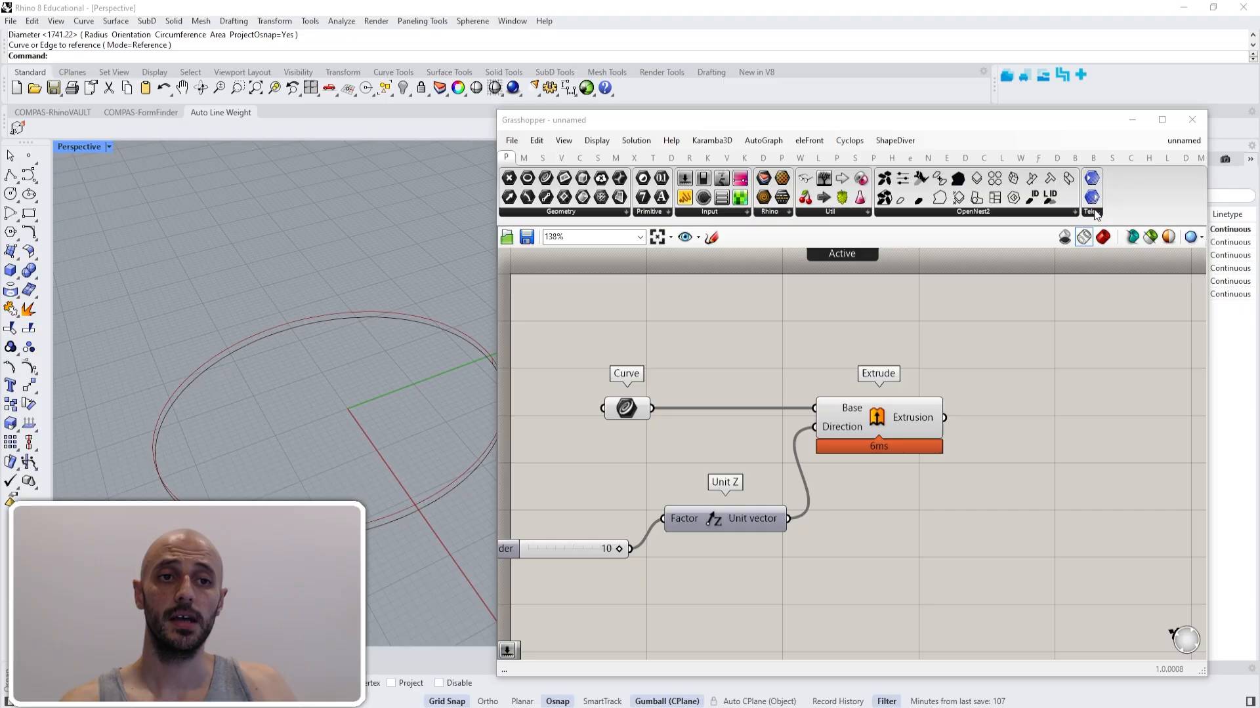
left_click(1103, 237)
scroll(368, 387, "down", 3)
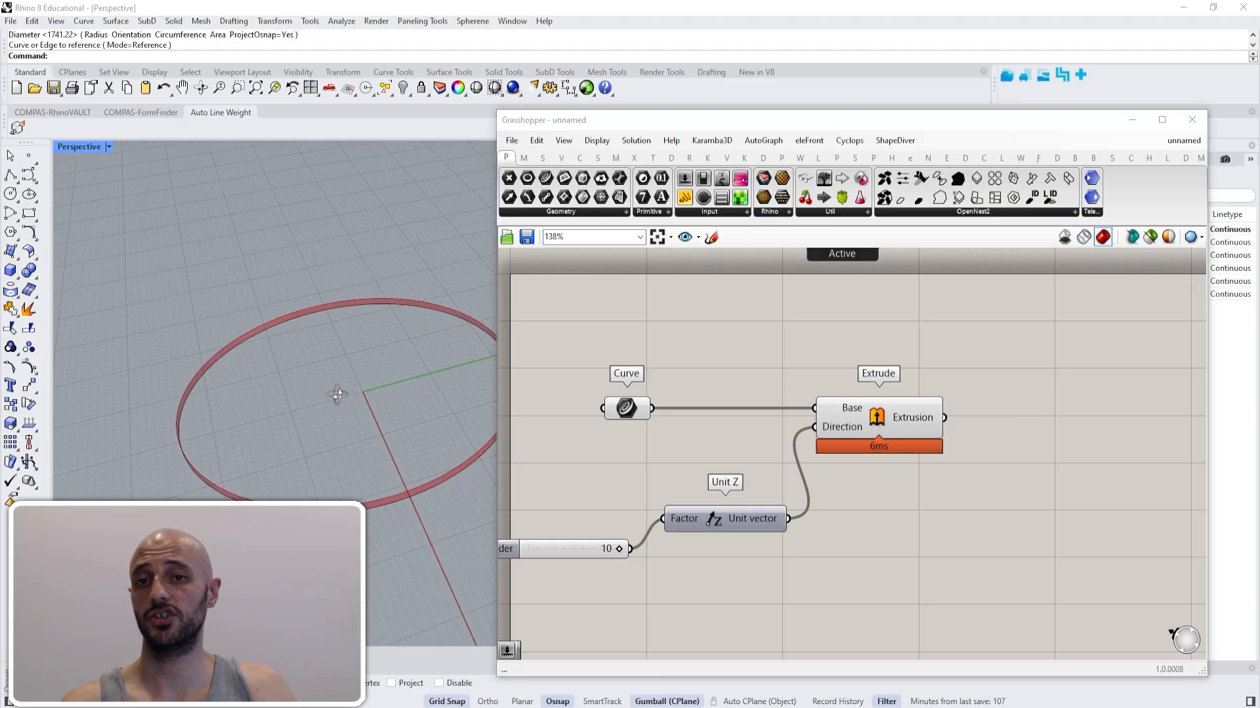
- Set the number slider's maximum to 100 and its value to 71
right_click_drag(651, 592, 736, 576)
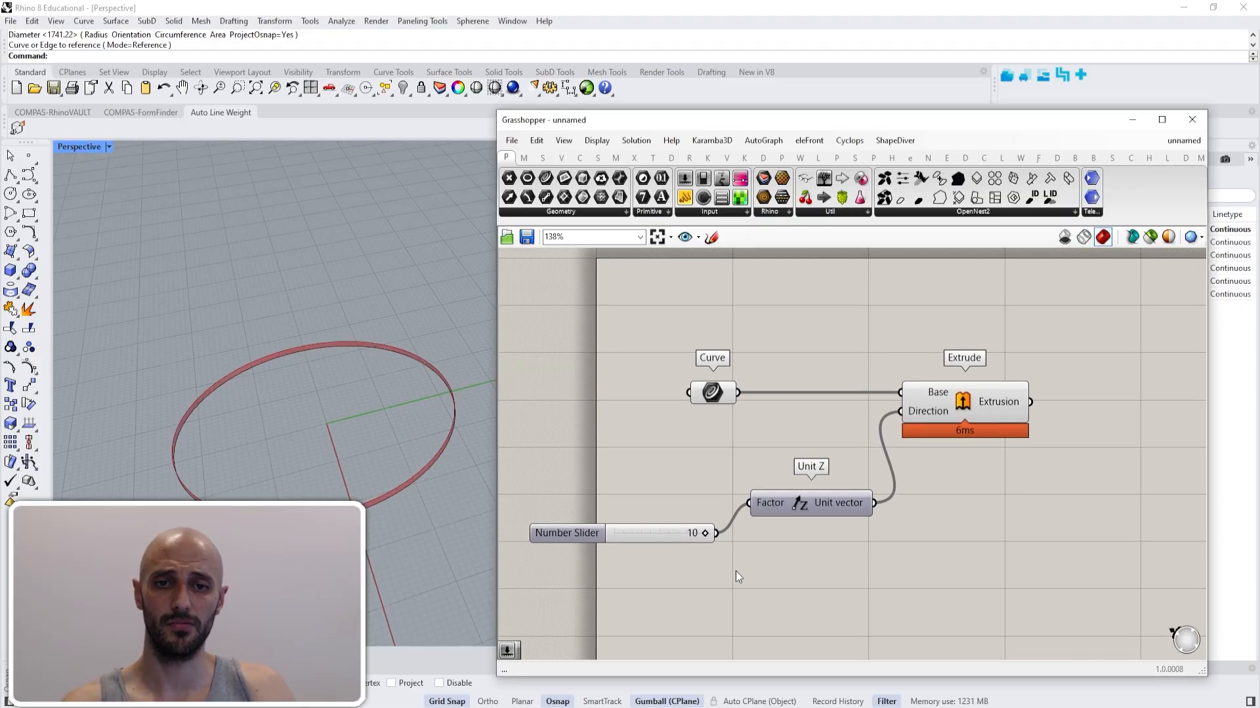
right_click(572, 532)
left_click(620, 595)
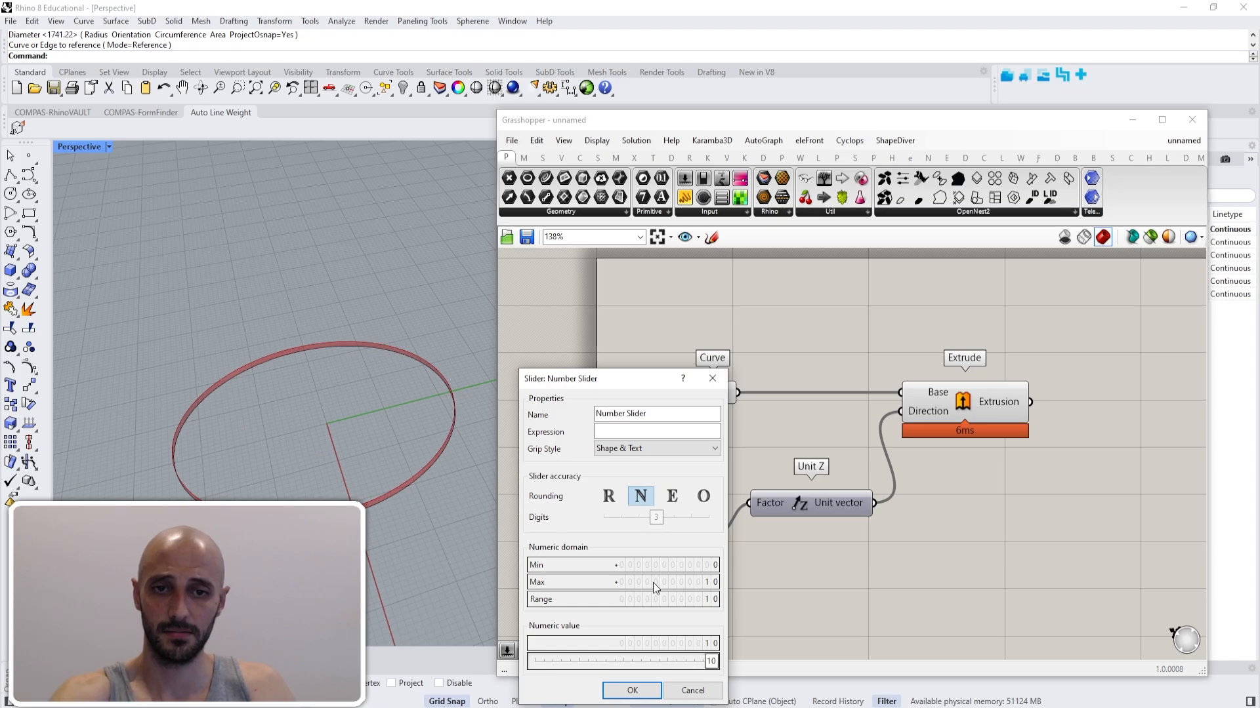
double_click(679, 582)
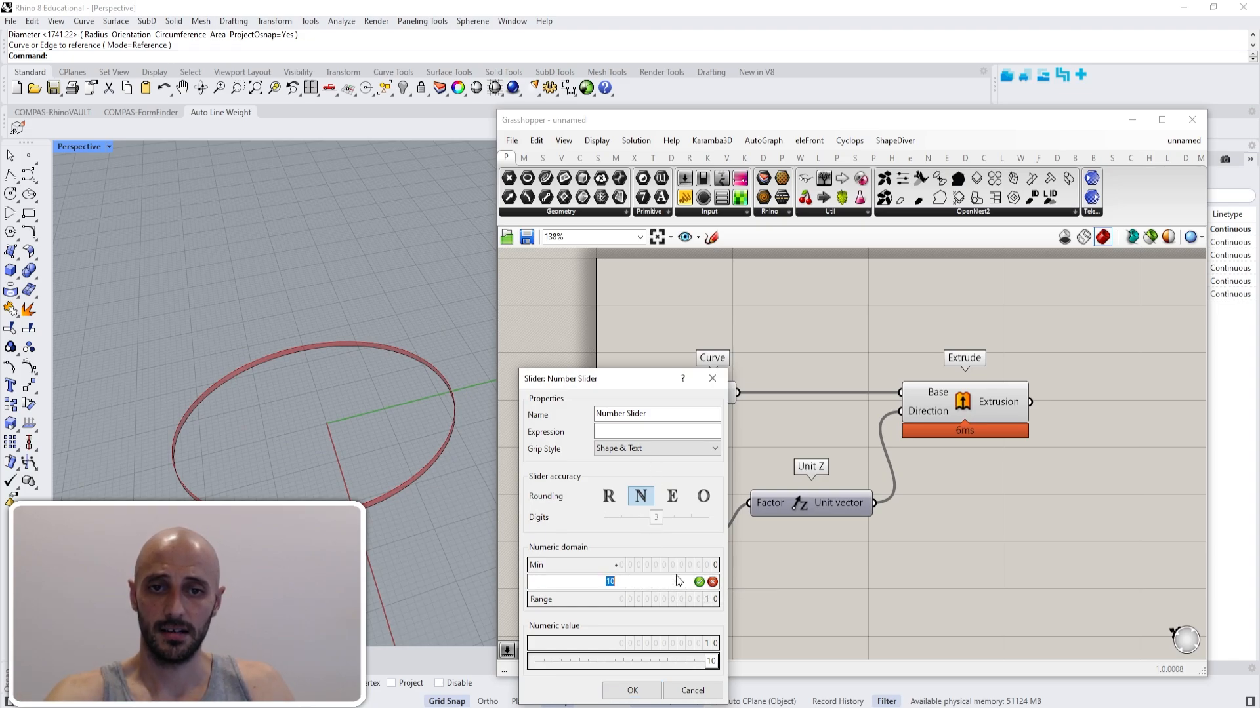
type("10-")
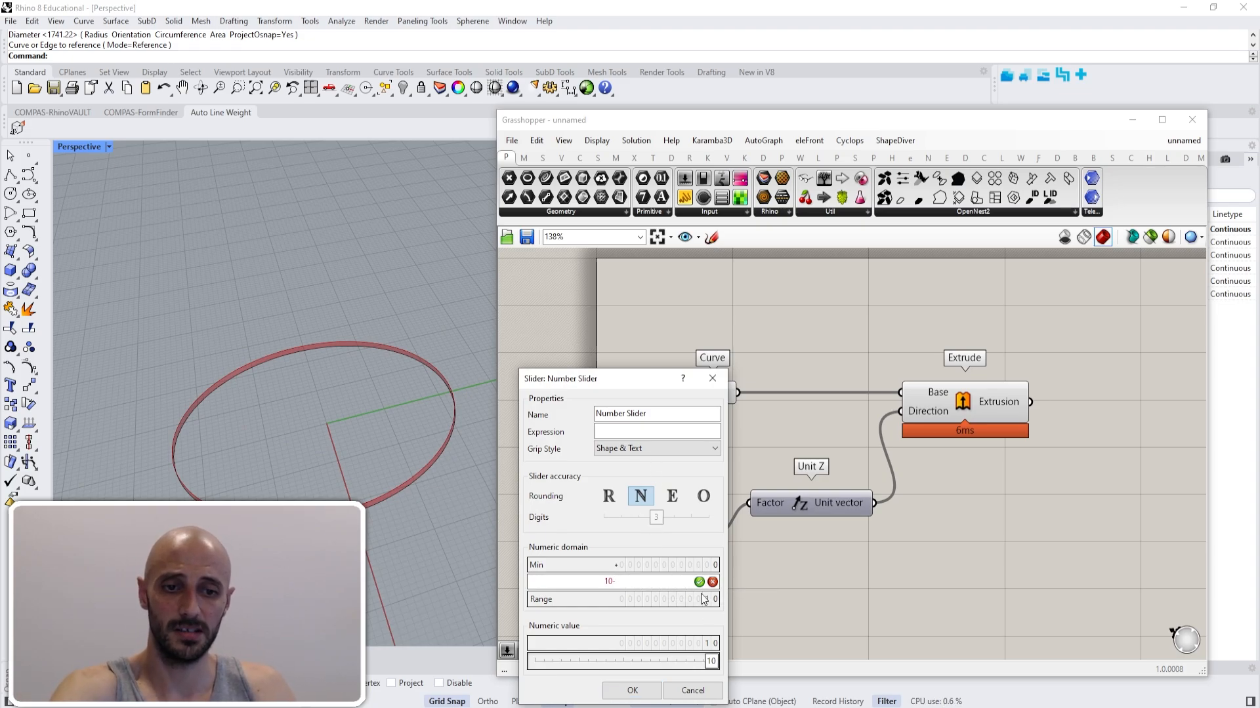
type("0")
left_click(699, 582)
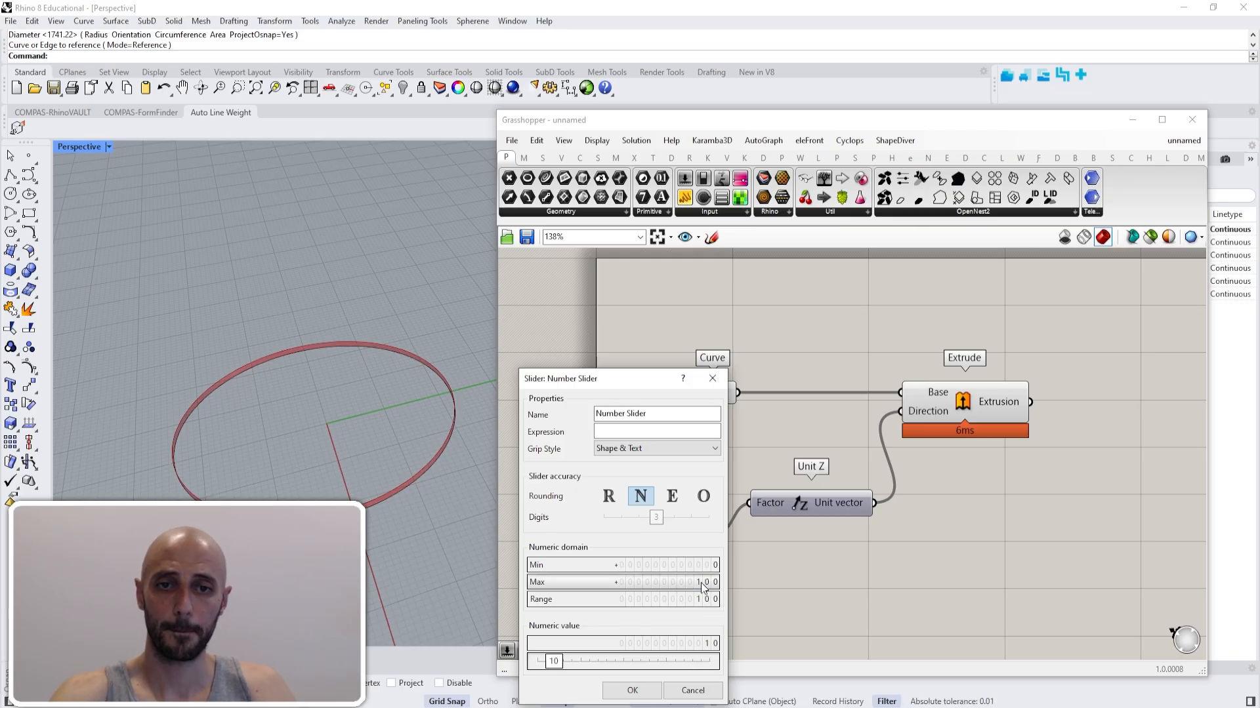
left_click(631, 690)
left_click_drag(621, 533, 677, 533)
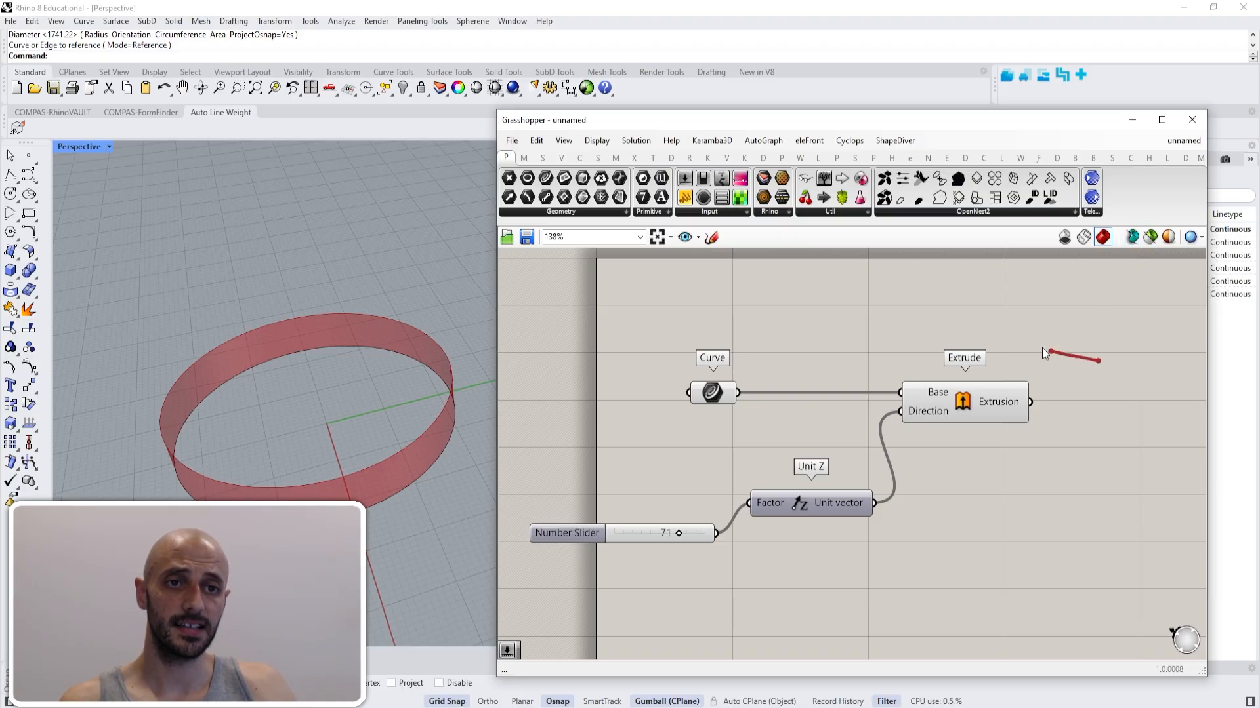
- Draw a freehand focus region around the Extrude component on the canvas
mouse_move(1044, 353)
left_mouse_down()
mouse_move(879, 478)
mouse_move(1097, 460)
mouse_move(1099, 358)
left_mouse_up()
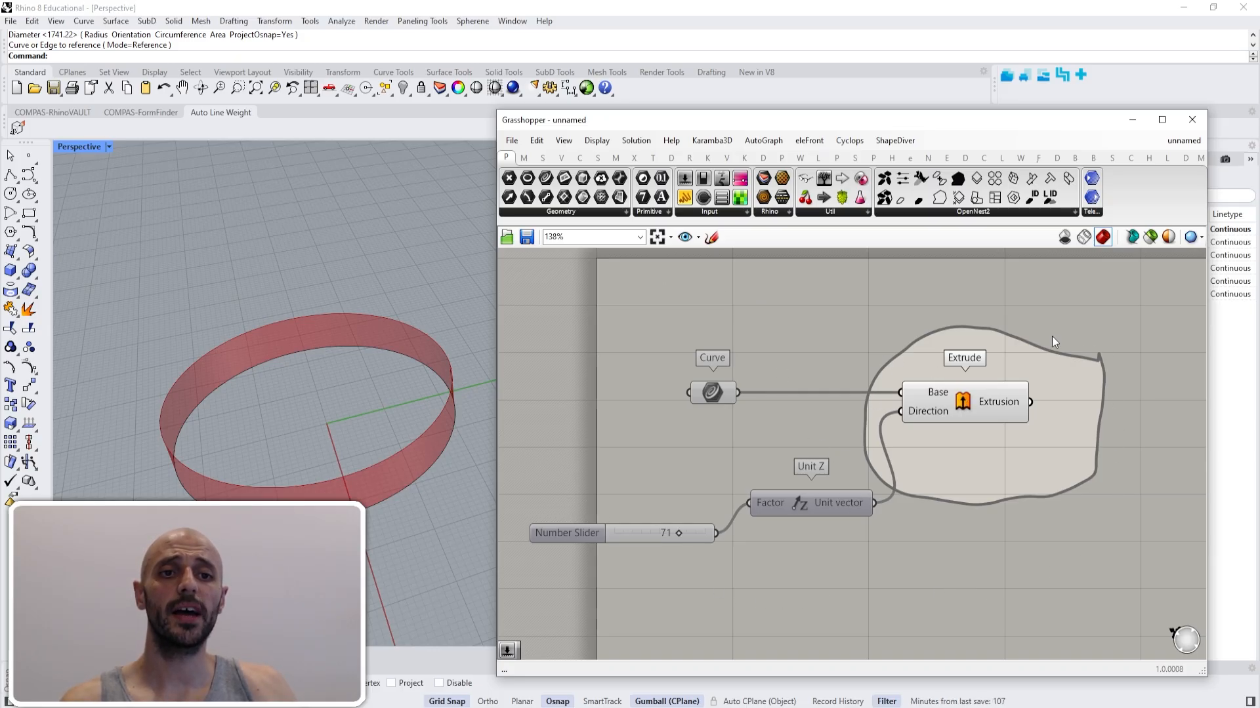
- Move the Curve parameter into the focus region and the Extrude component outside it, selecting each to compare their previews
left_click(711, 393)
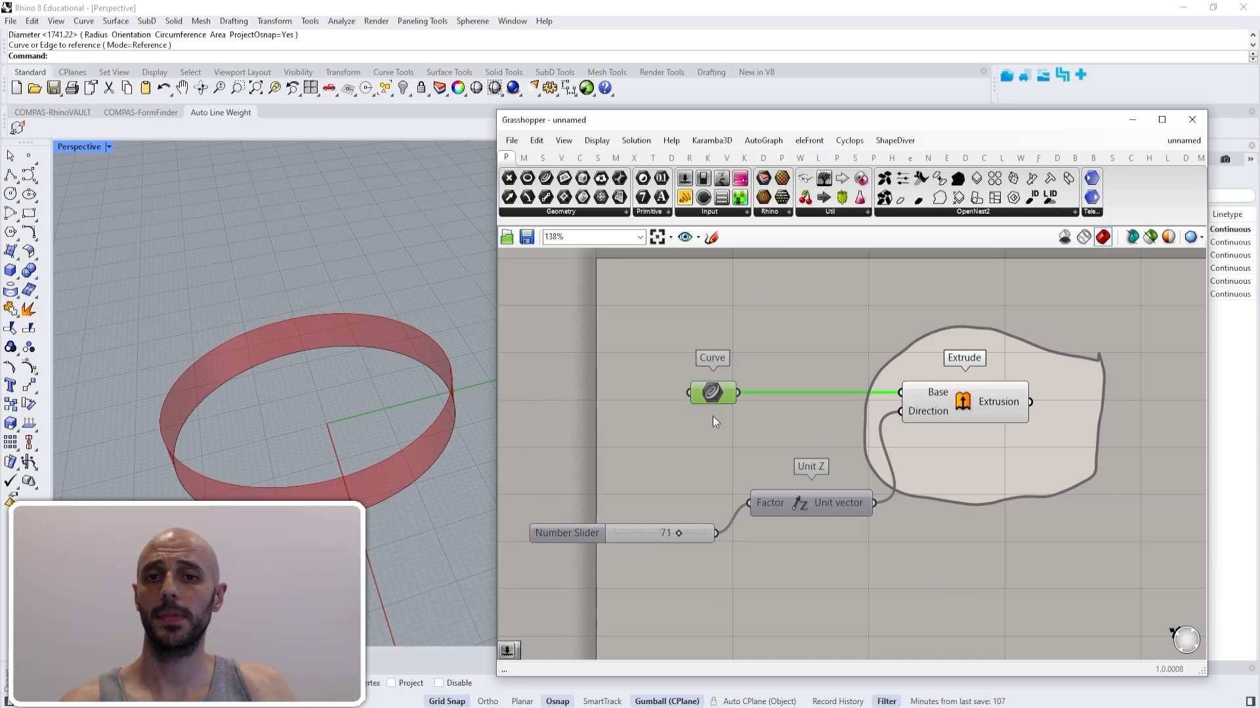
left_click(966, 403)
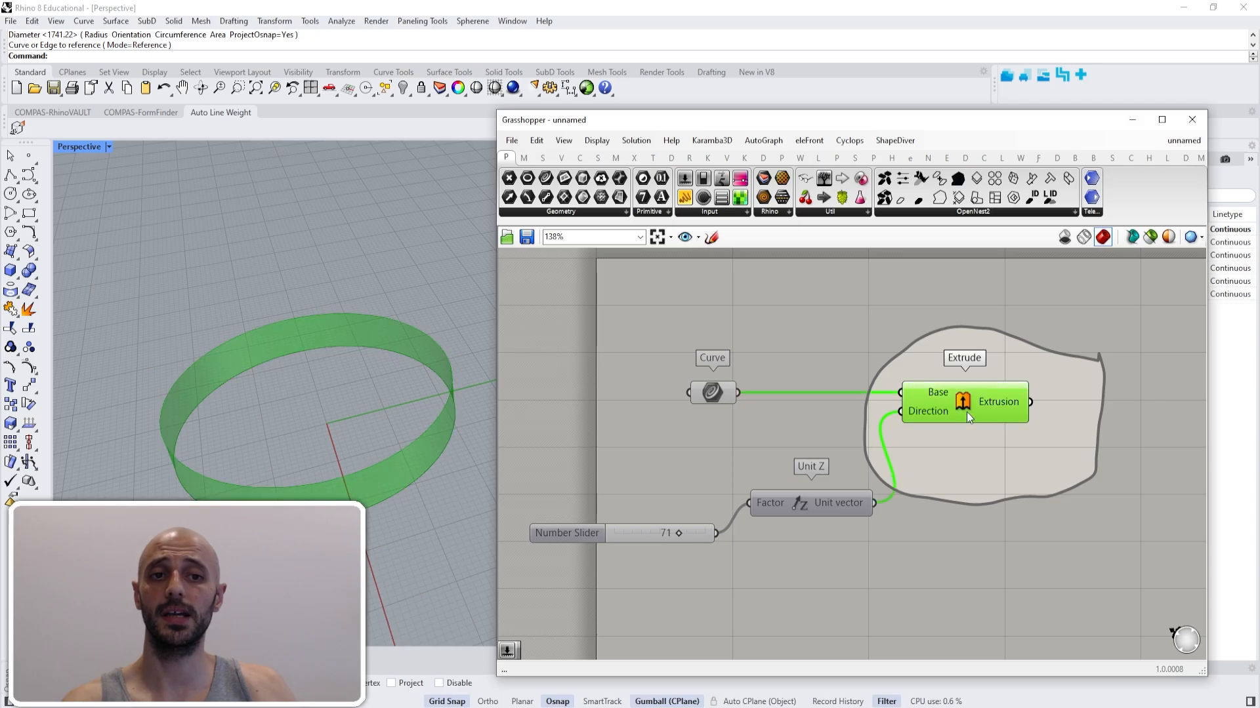
left_click(947, 487)
left_click_drag(718, 396, 963, 468)
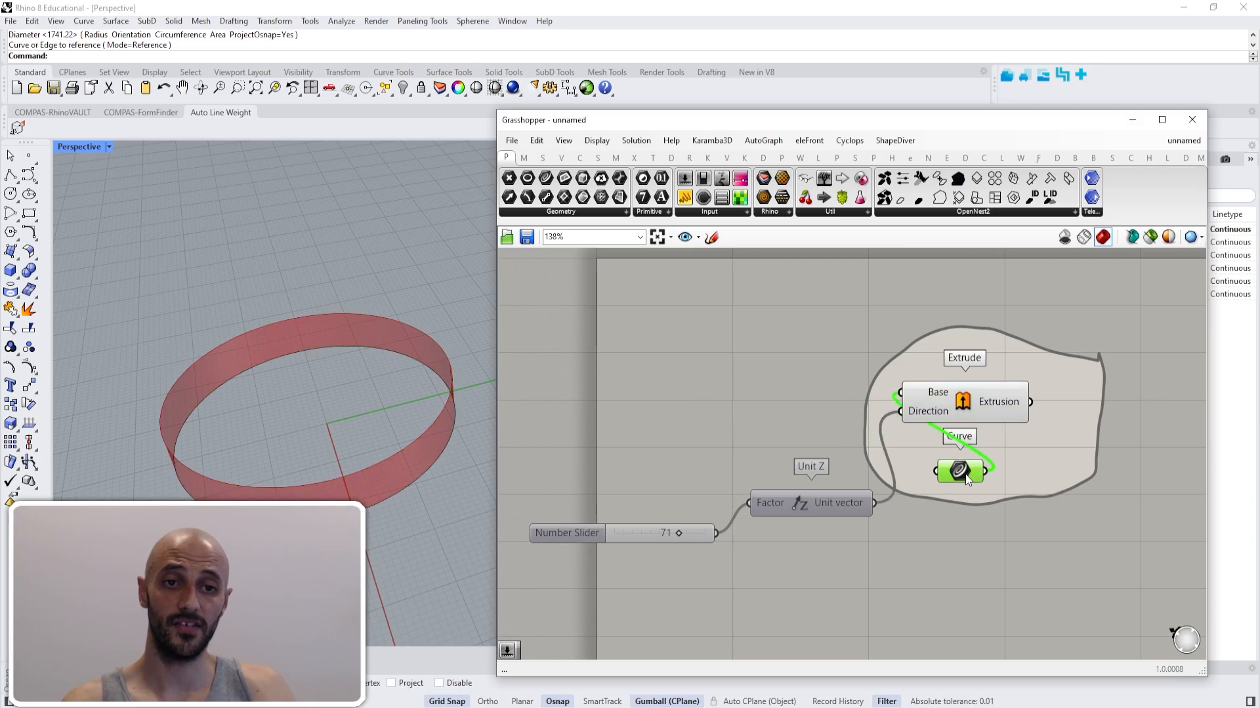
left_click(968, 408)
left_click_drag(968, 408, 740, 372)
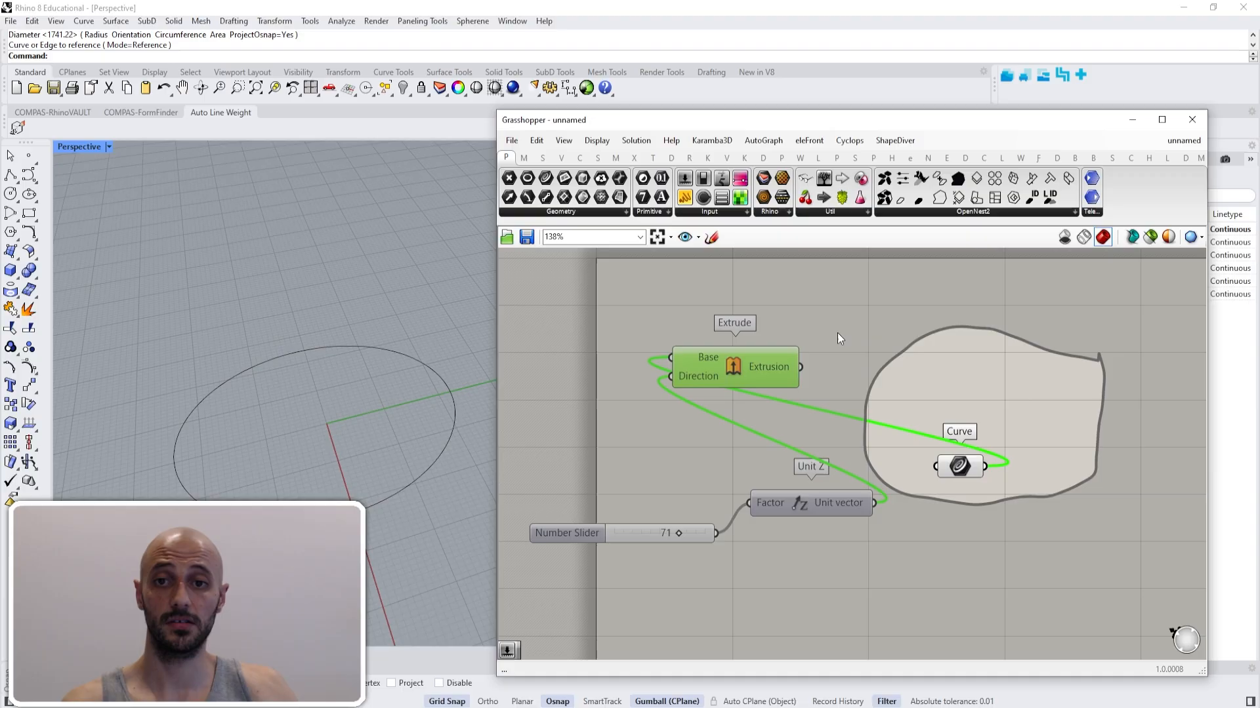
left_click(843, 419)
left_click(967, 467)
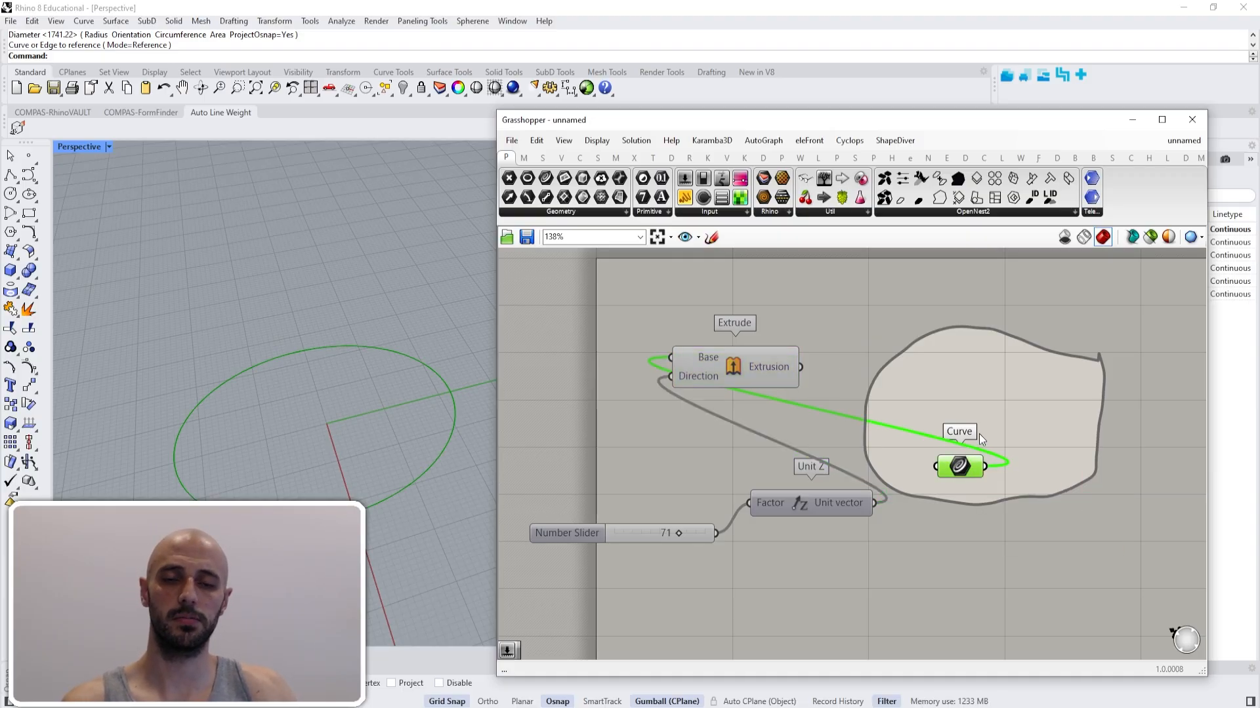
left_click(865, 325)
- Move the Extrude component back into the focus region and the Curve parameter back outside, level with the Base input
left_click(760, 366)
left_click_drag(759, 366, 1012, 391)
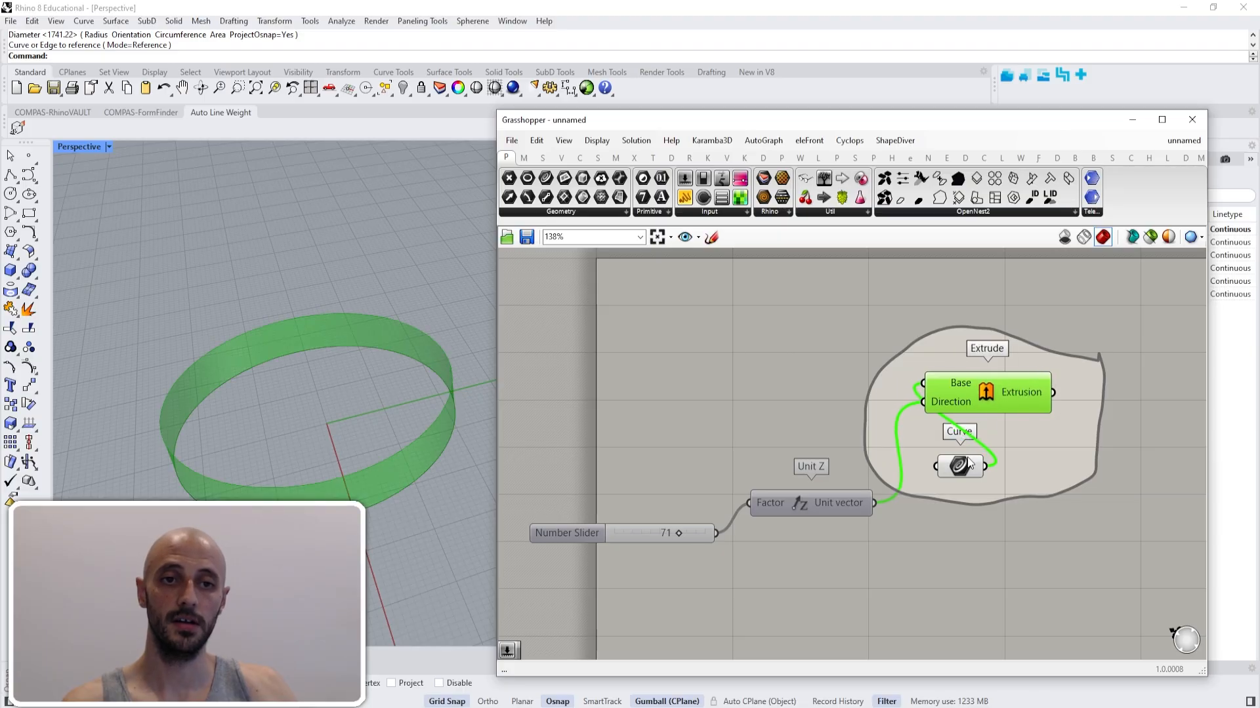
left_click_drag(966, 469, 696, 385)
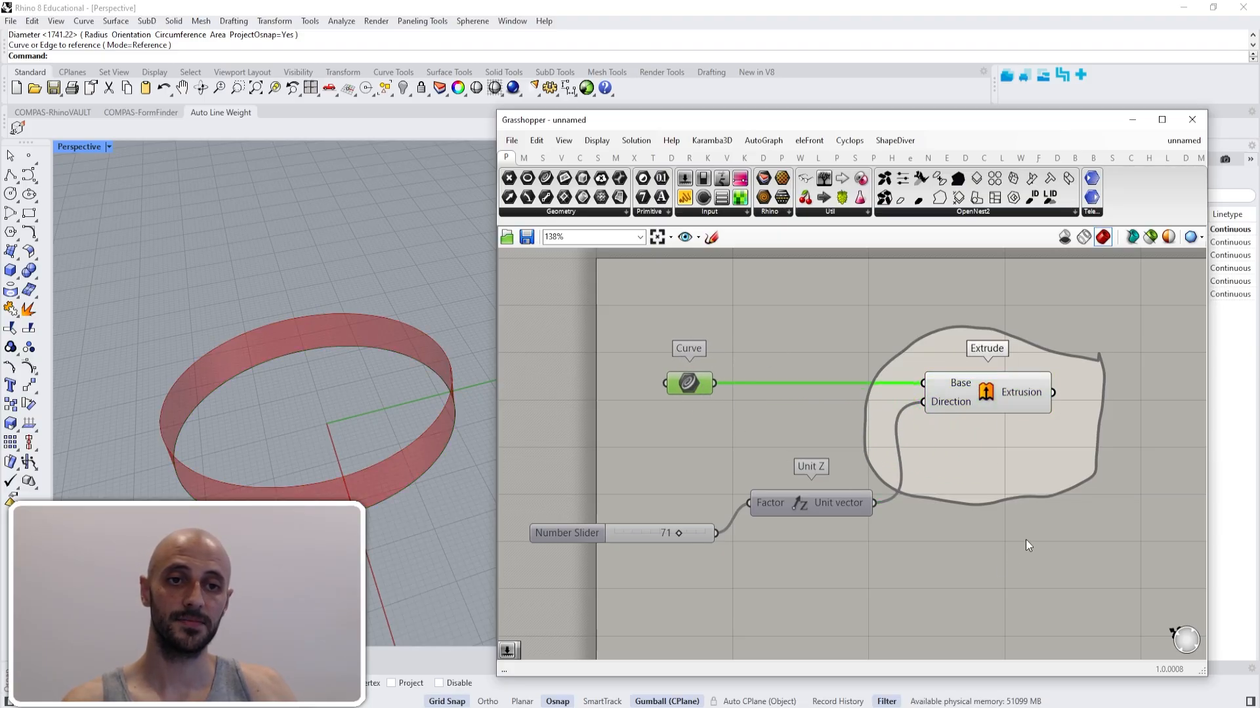
- Add an Offset Surface component to the canvas just below the Extrude component
double_click(1018, 474)
type("o")
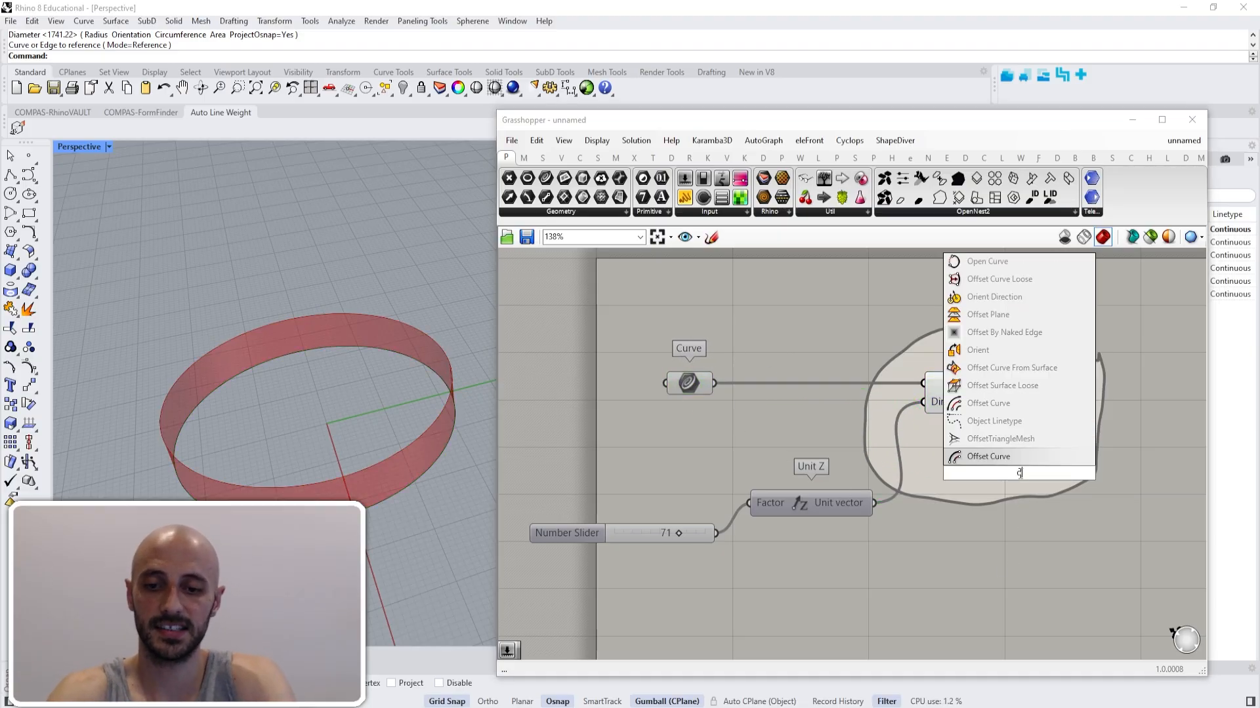
type("ffse")
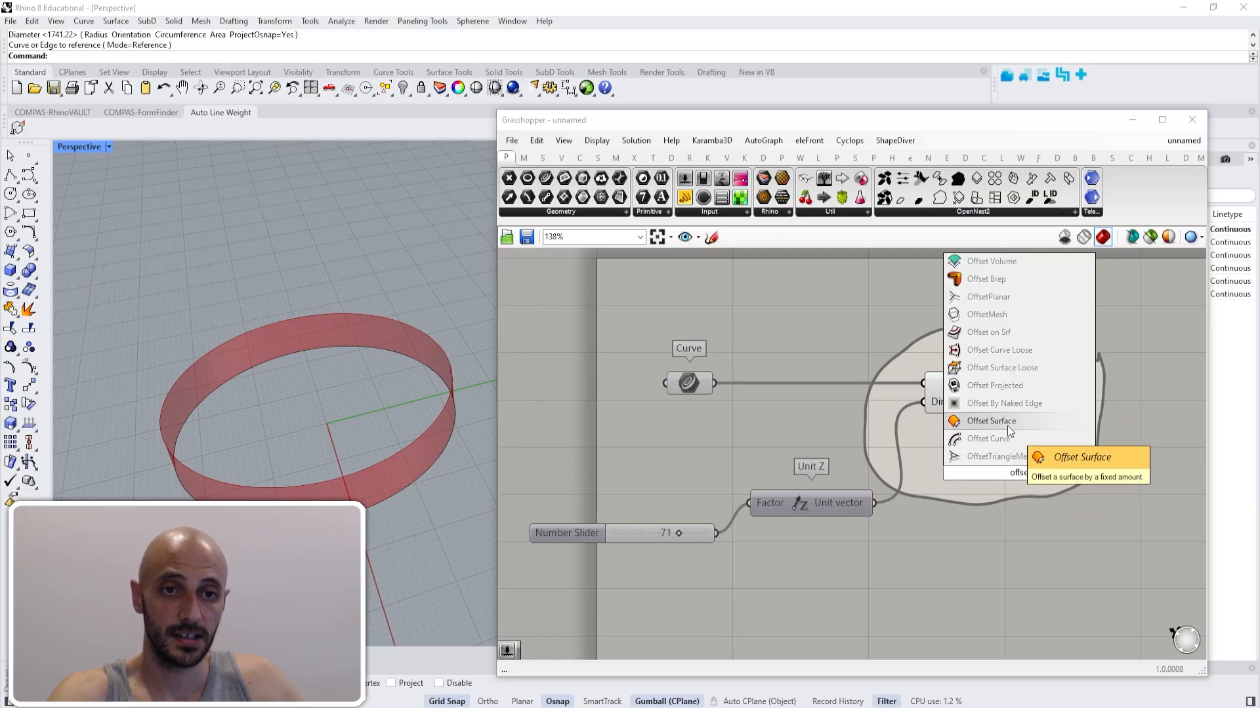
left_click(1007, 425)
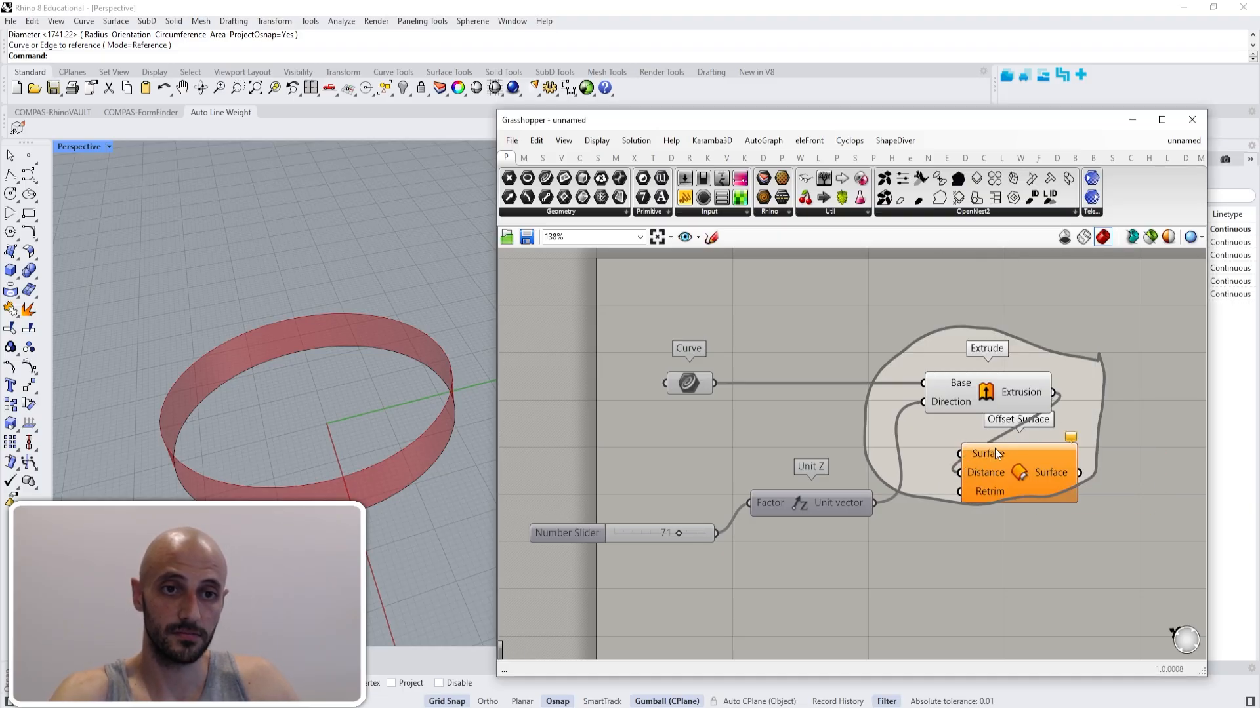
- Connect the Extrusion output to the Offset Surface's Surface input and place the component outside the focus region, beyond Extrude
mouse_move(1053, 397)
left_mouse_down()
mouse_move(970, 472)
mouse_move(1053, 393)
left_mouse_up()
right_click_drag(1012, 497, 920, 516)
left_click_drag(922, 494, 1108, 450)
left_click(1069, 490)
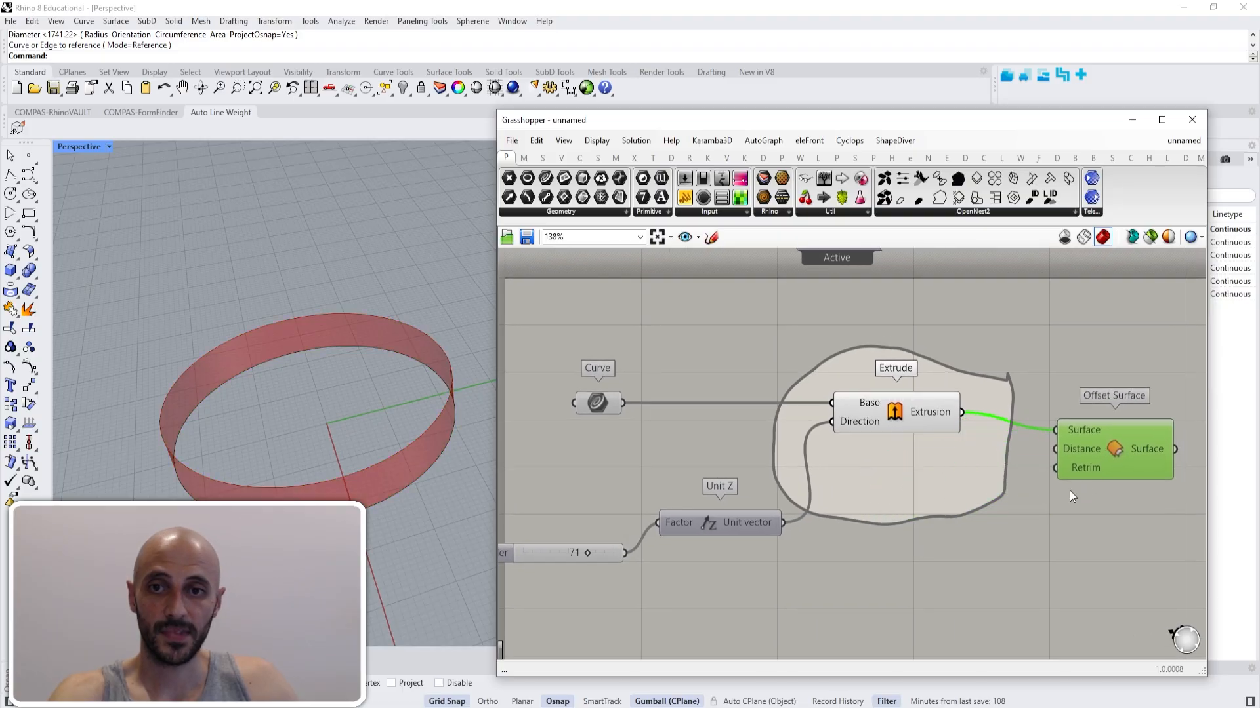
- Add a number slider with value 25, connect it to the Offset Surface's Distance input, and space the two components apart
double_click(1054, 515)
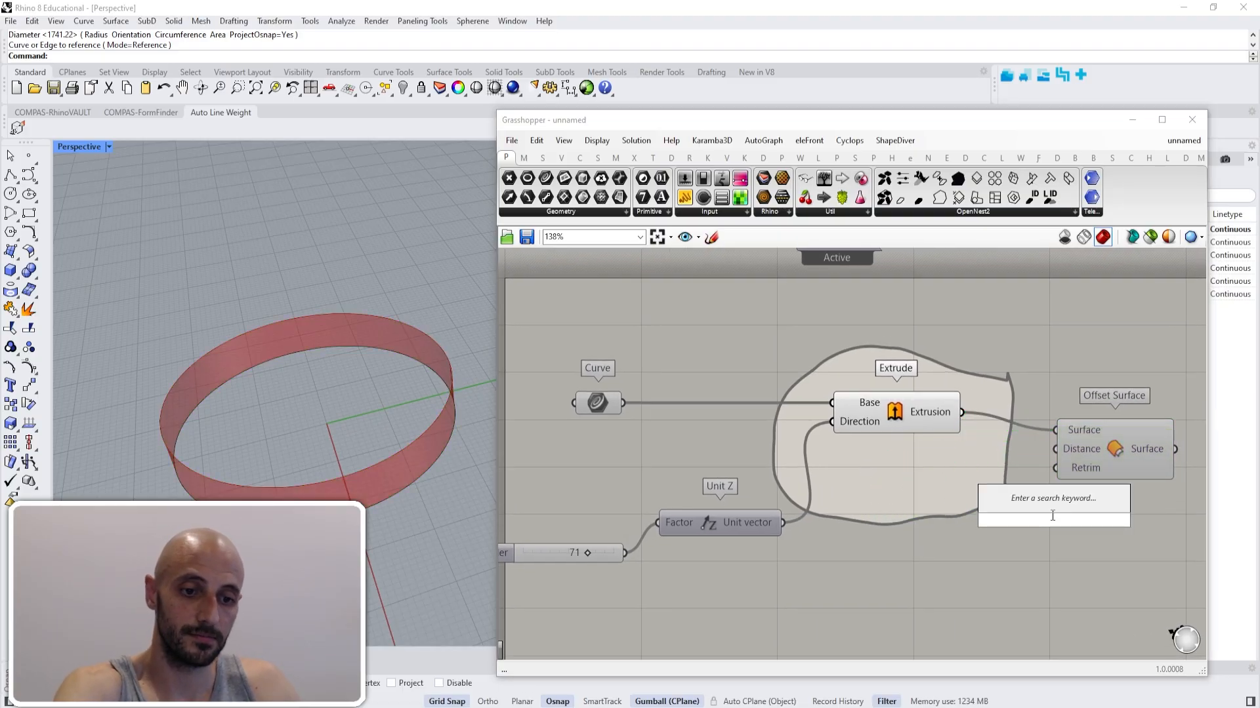
type("25")
key("Return")
left_click_drag(1056, 518, 1100, 491)
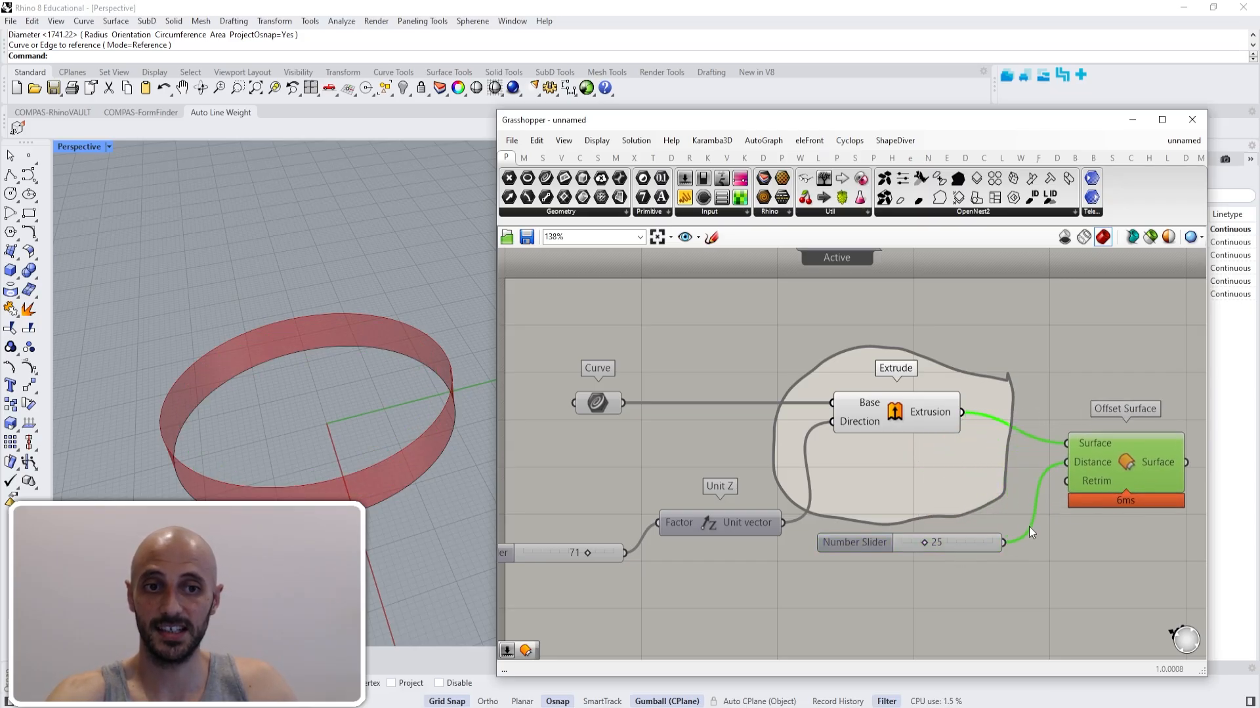
left_click_drag(976, 547, 1086, 557)
left_click_drag(1095, 483, 1138, 462)
left_click(1083, 387)
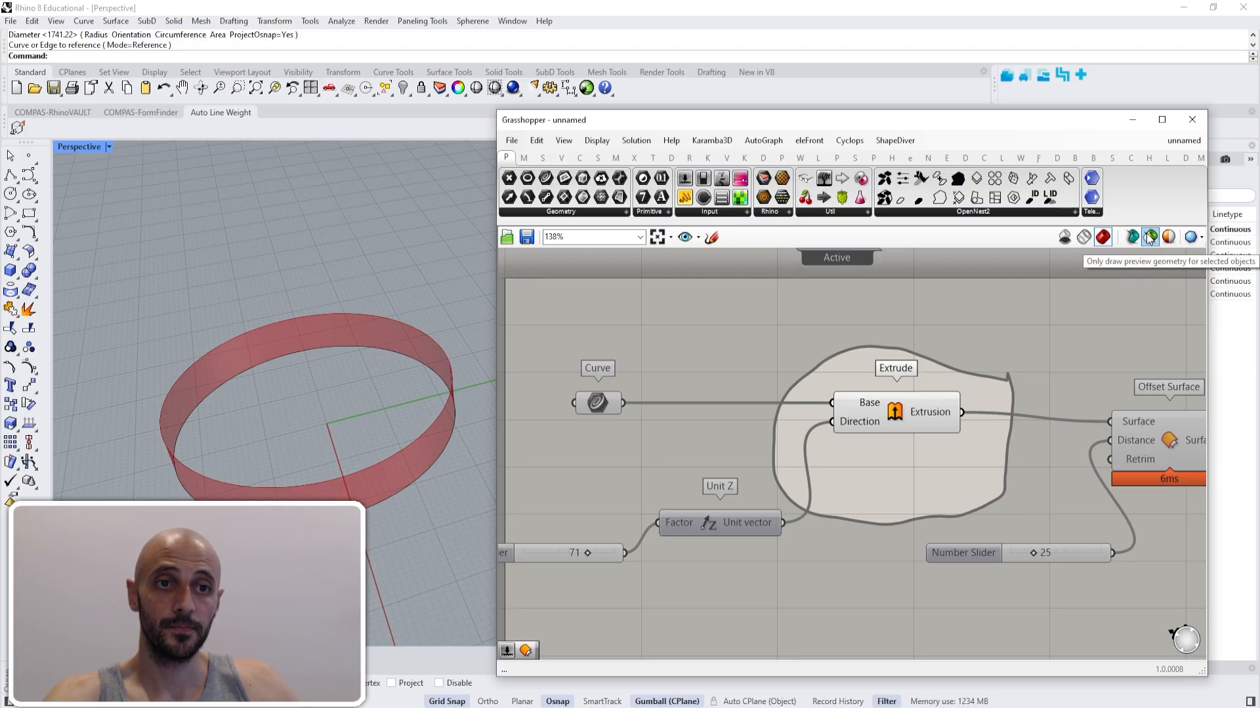
- Compare the wireframe and no-preview modes while the focus region is active, ending on wireframe
left_click(1083, 237)
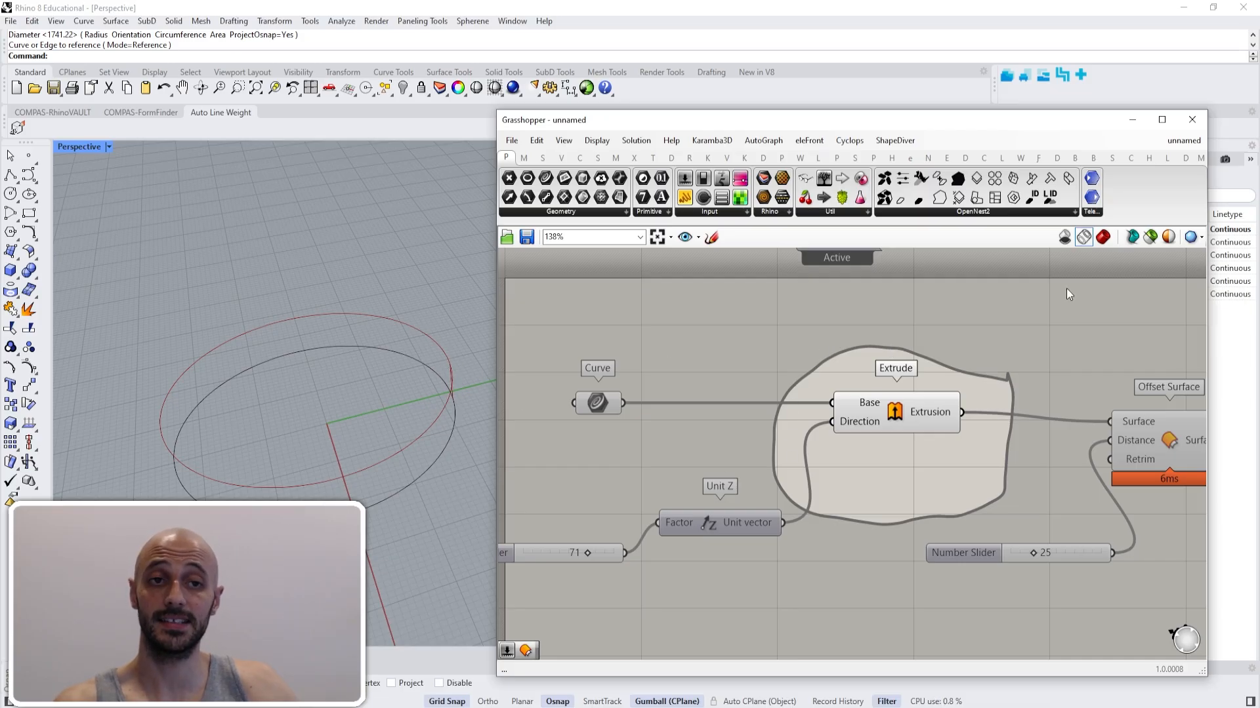
left_click(1064, 240)
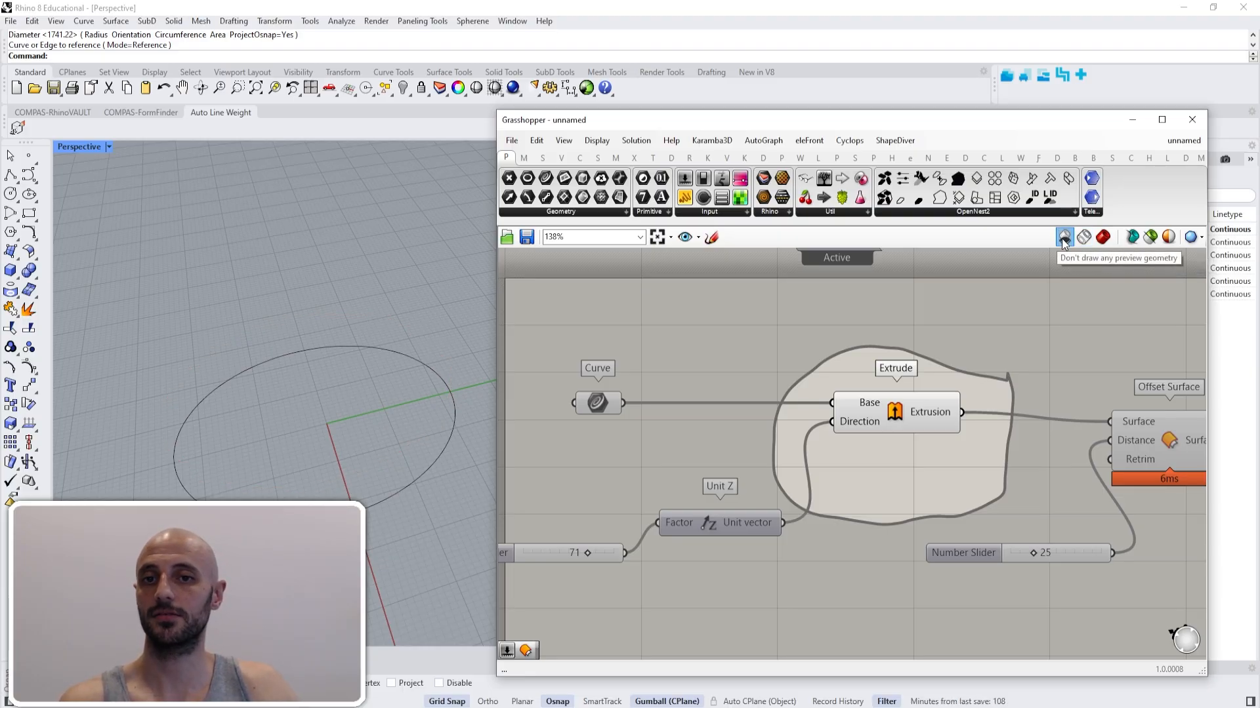
left_click(1084, 237)
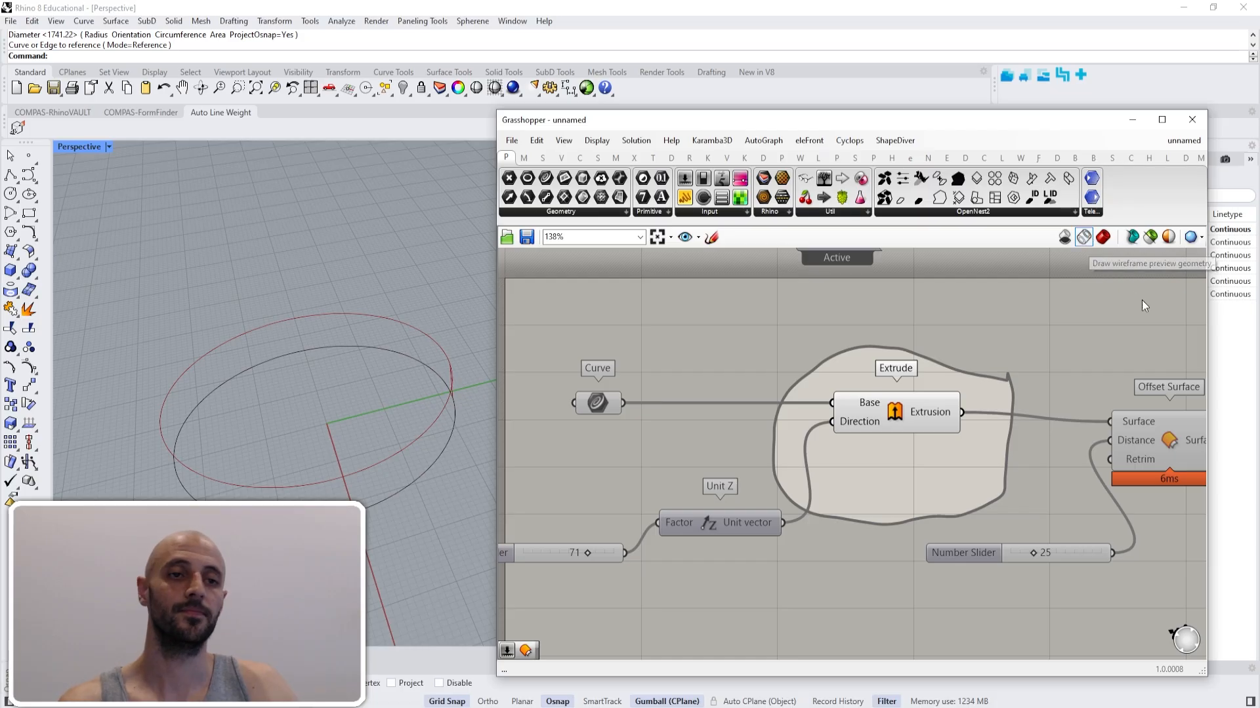
- Remove the focus region, shift Offset Surface slightly closer to Extrude, and set the preview mode to shaded
left_click_drag(1175, 450, 1140, 447)
left_click(1061, 353)
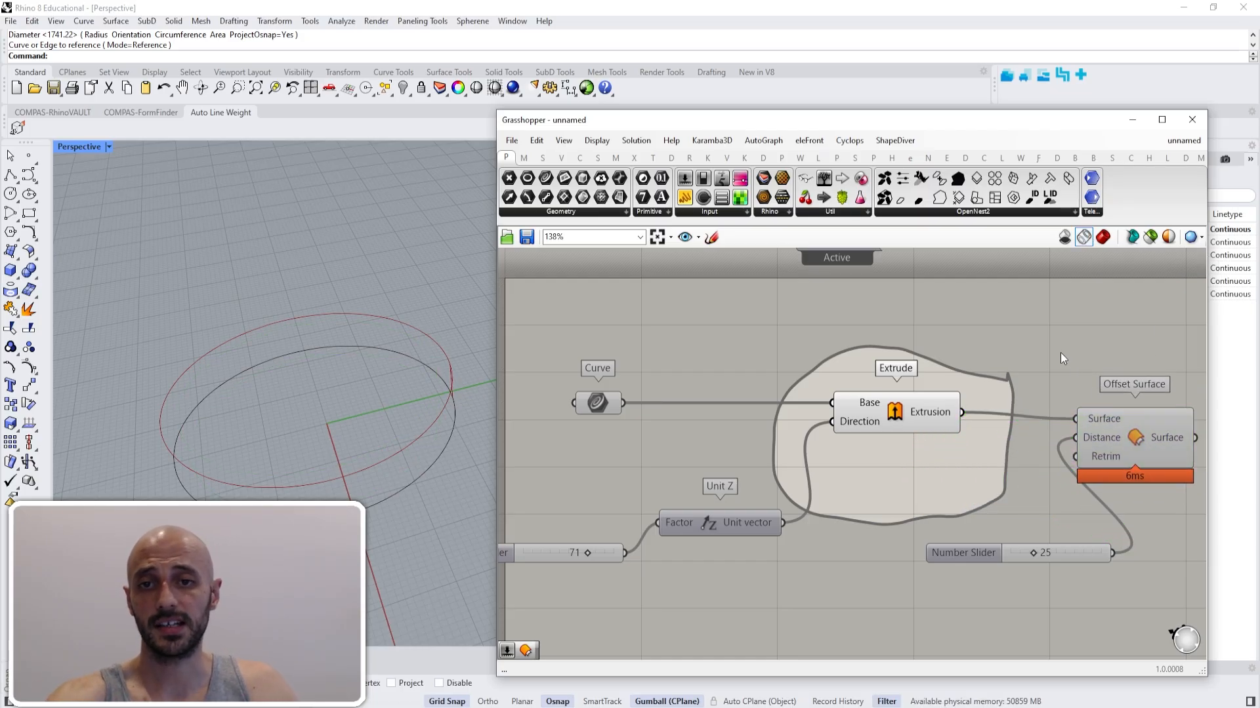
left_click(1106, 240)
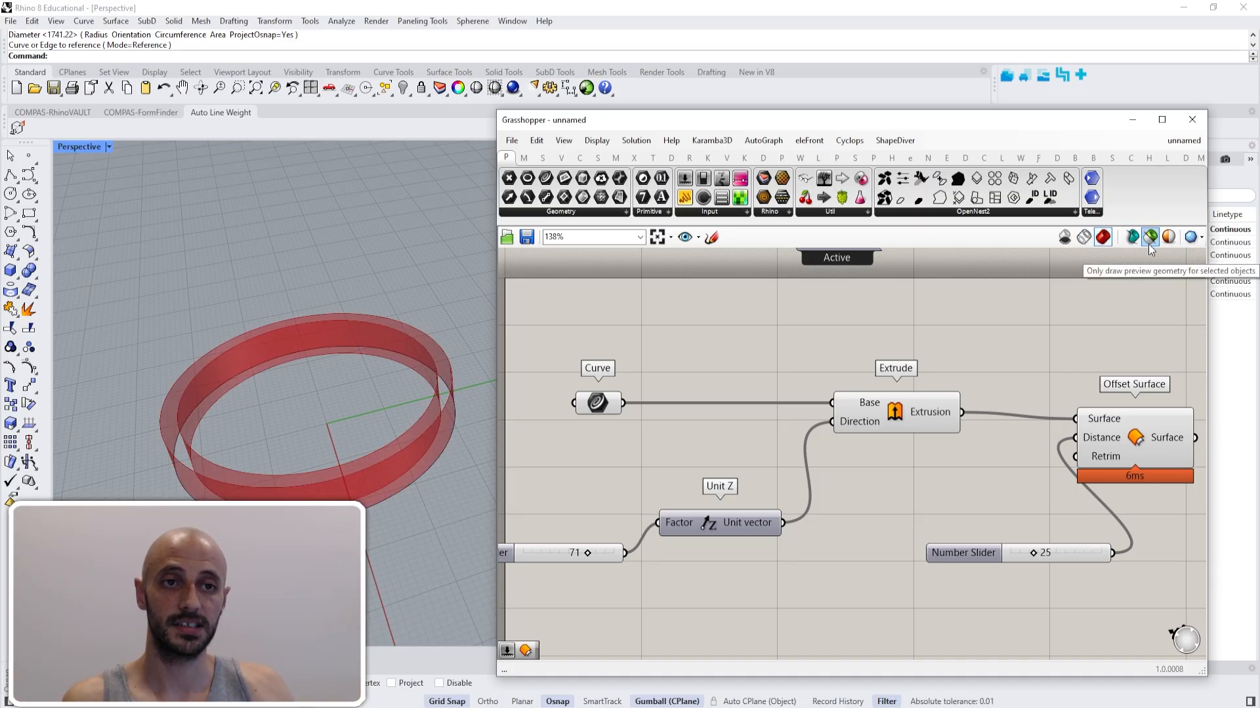
- Restrict the preview to selected objects and select the Extrude, Curve and Offset Surface components in turn to check each one
left_click(1150, 244)
left_click(895, 420)
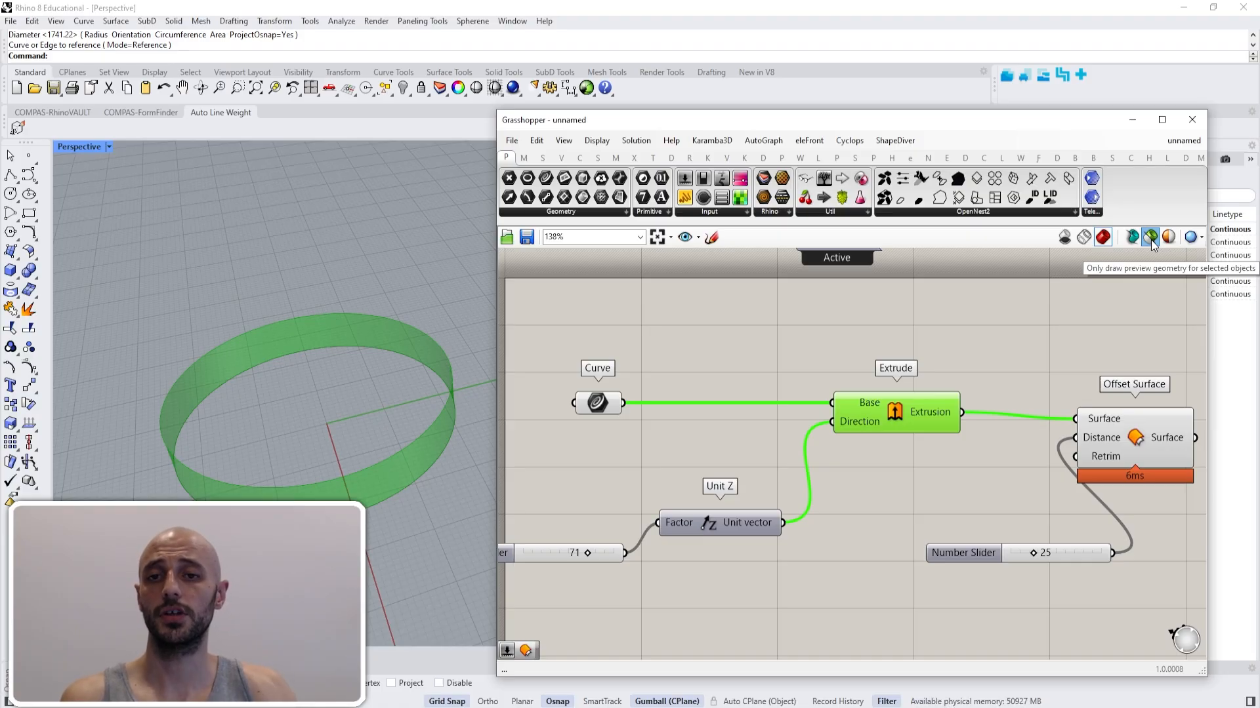
left_click(596, 406)
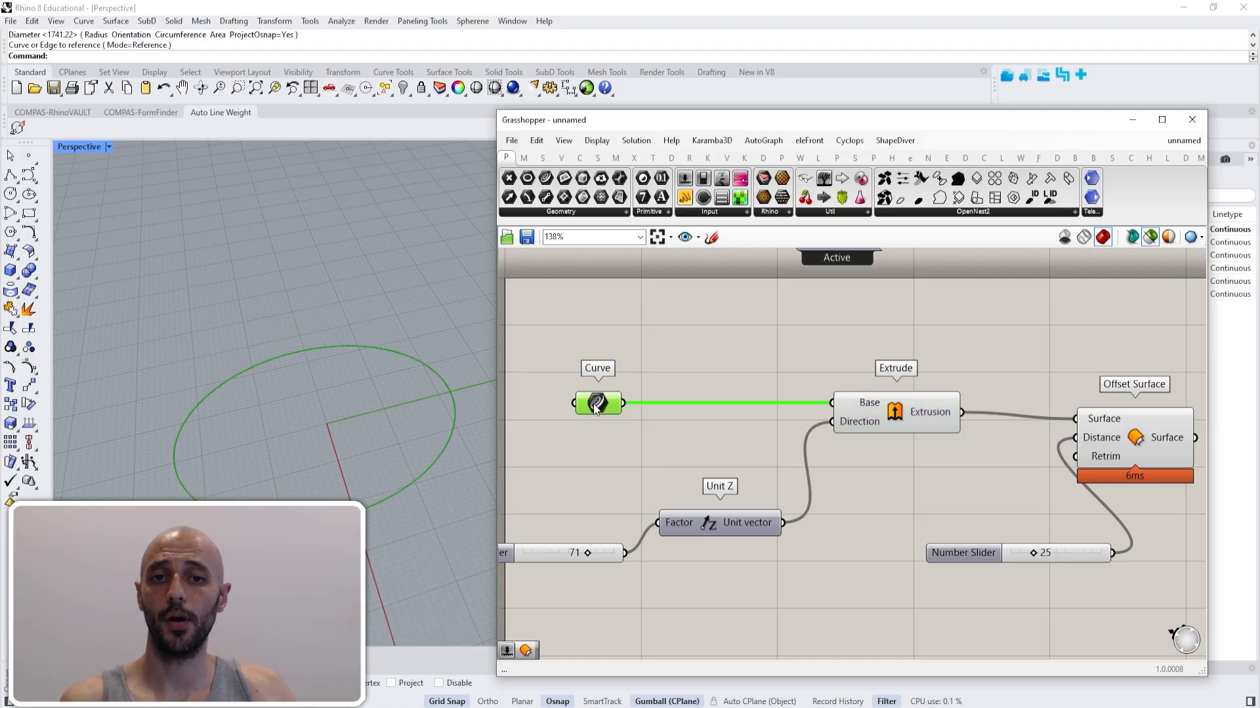
left_click(896, 419)
left_click(1143, 433)
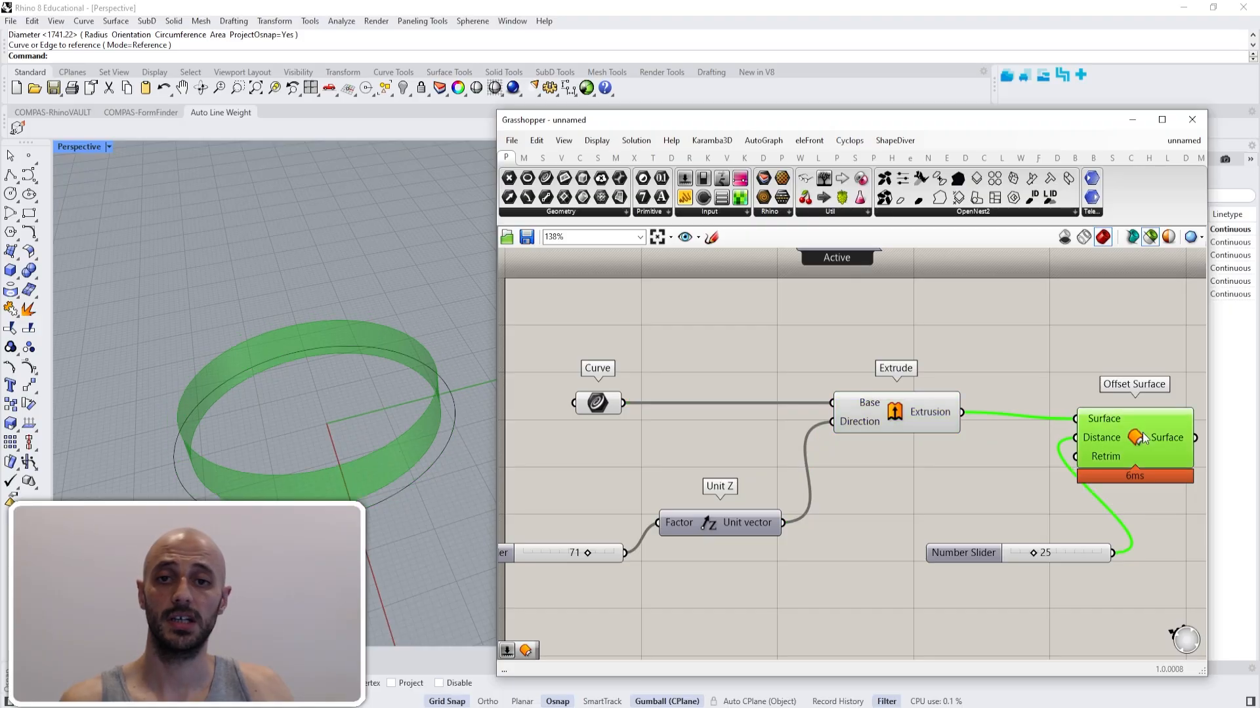
- Move Offset Surface farther from Extrude and check its preview when deselected and selected, leaving it selected
right_click_drag(1142, 433, 968, 433)
left_click(938, 348)
left_click_drag(974, 438, 1033, 427)
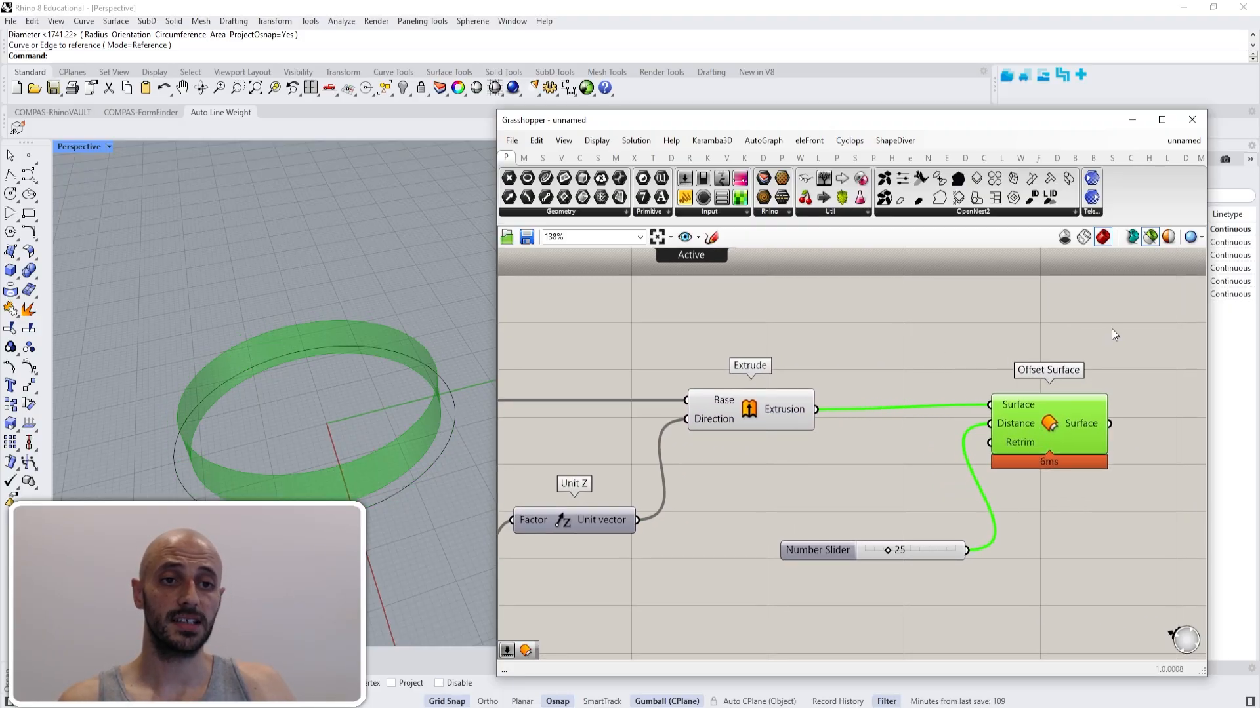
left_click_drag(1114, 335, 962, 480)
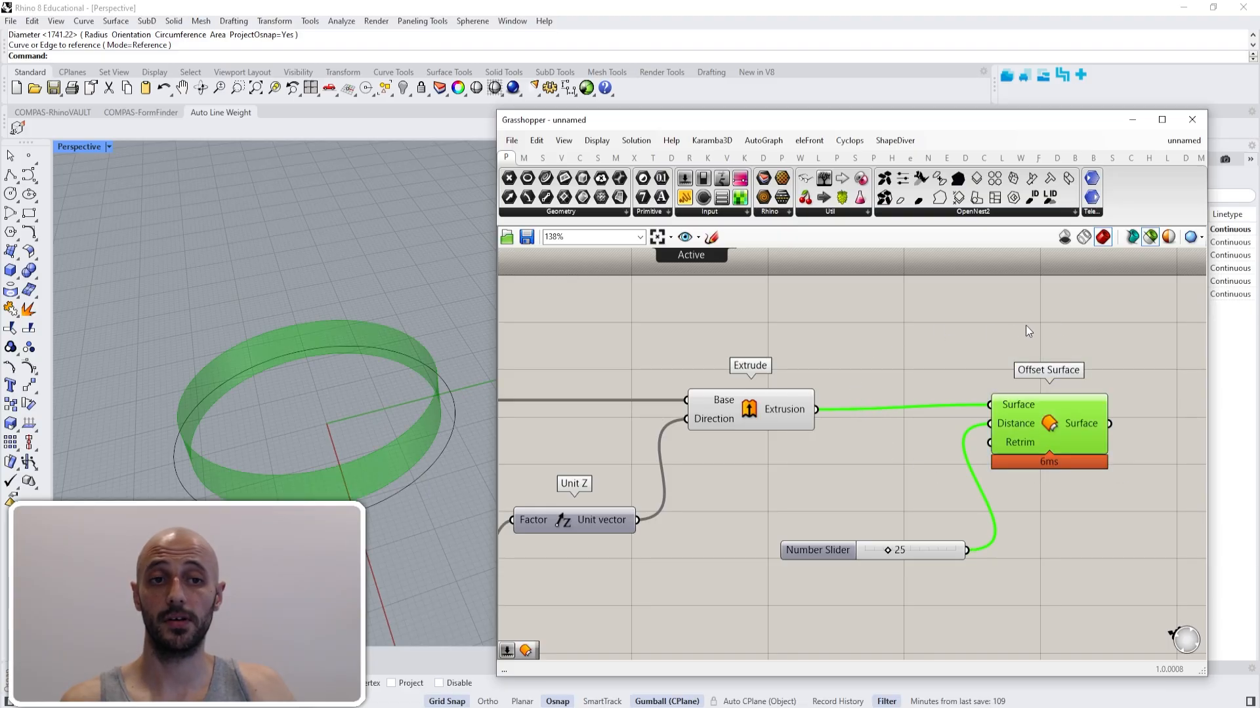
left_click_drag(1110, 318, 721, 471)
left_click(879, 356)
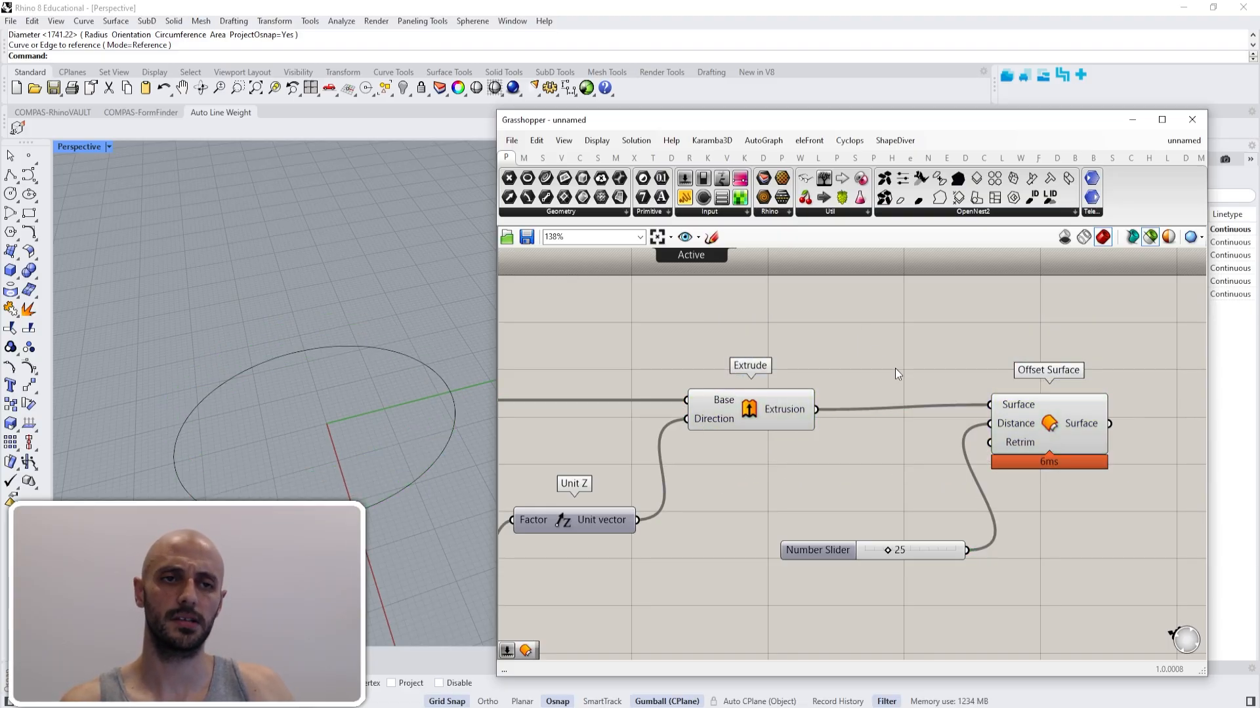
left_click_drag(1045, 420, 1052, 433)
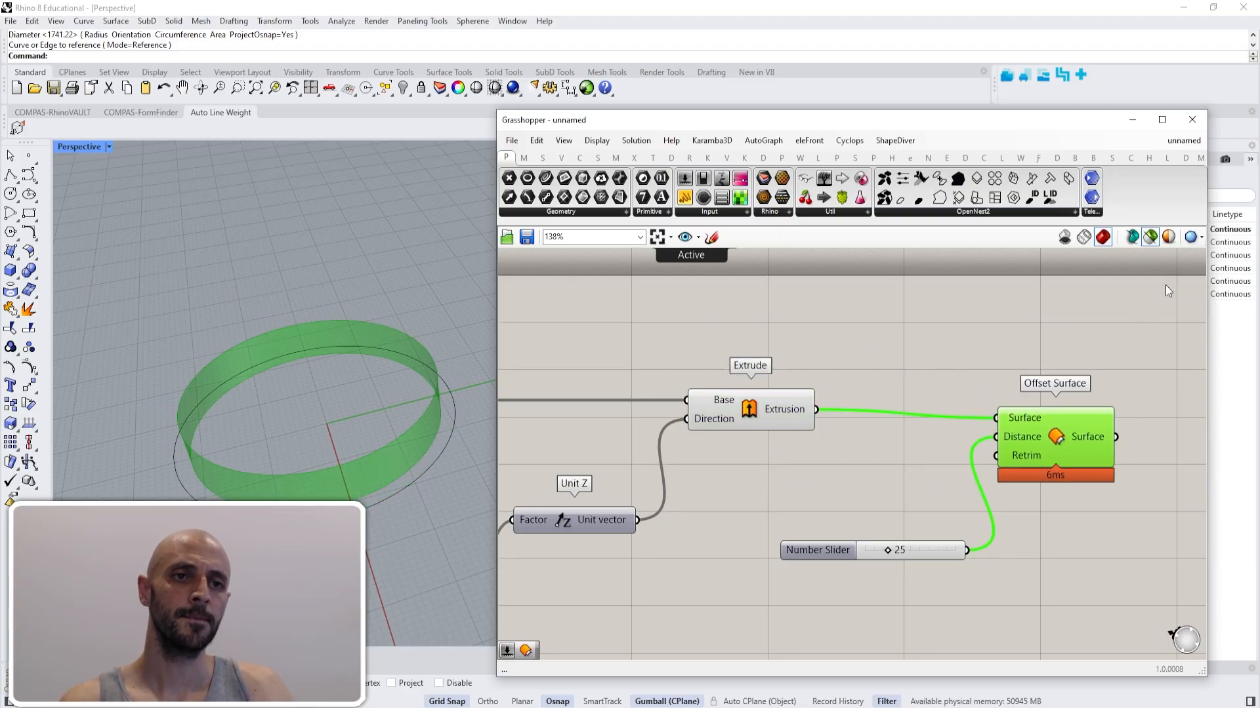
- Set the document preview colour for selected objects to the opaque blue swatch with hue 216°, and clear the component selection
left_click(1169, 238)
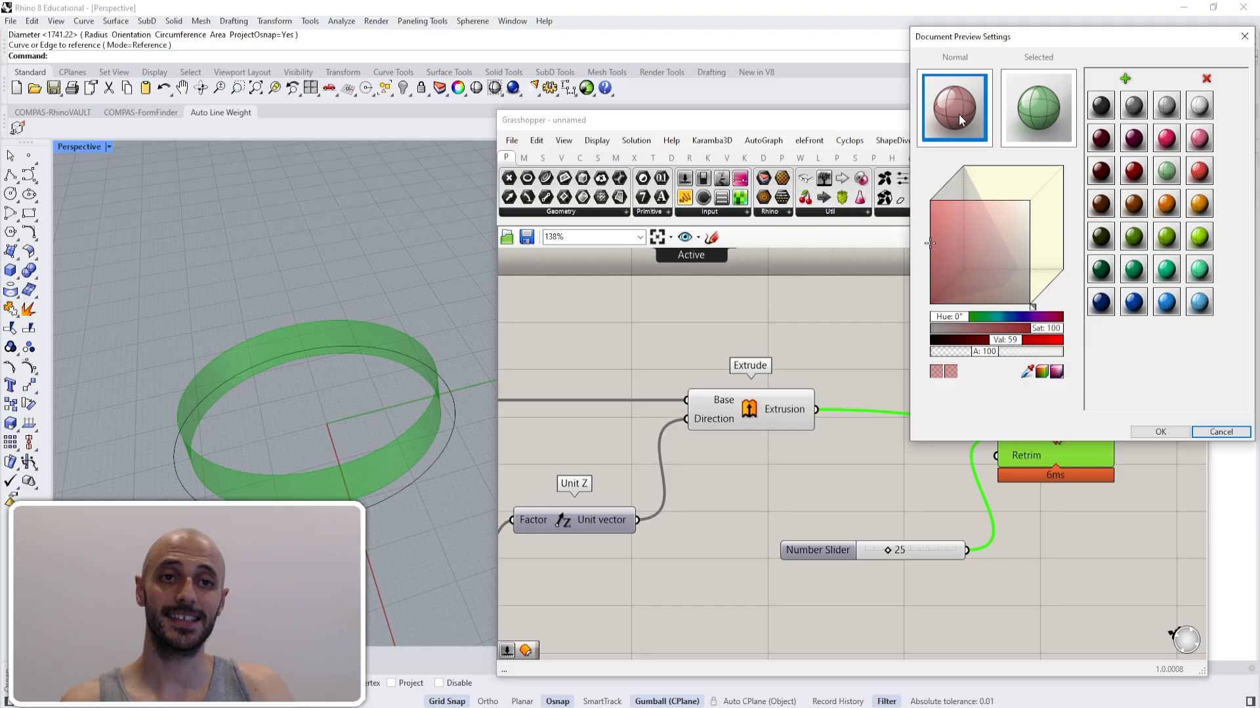
left_click(1027, 113)
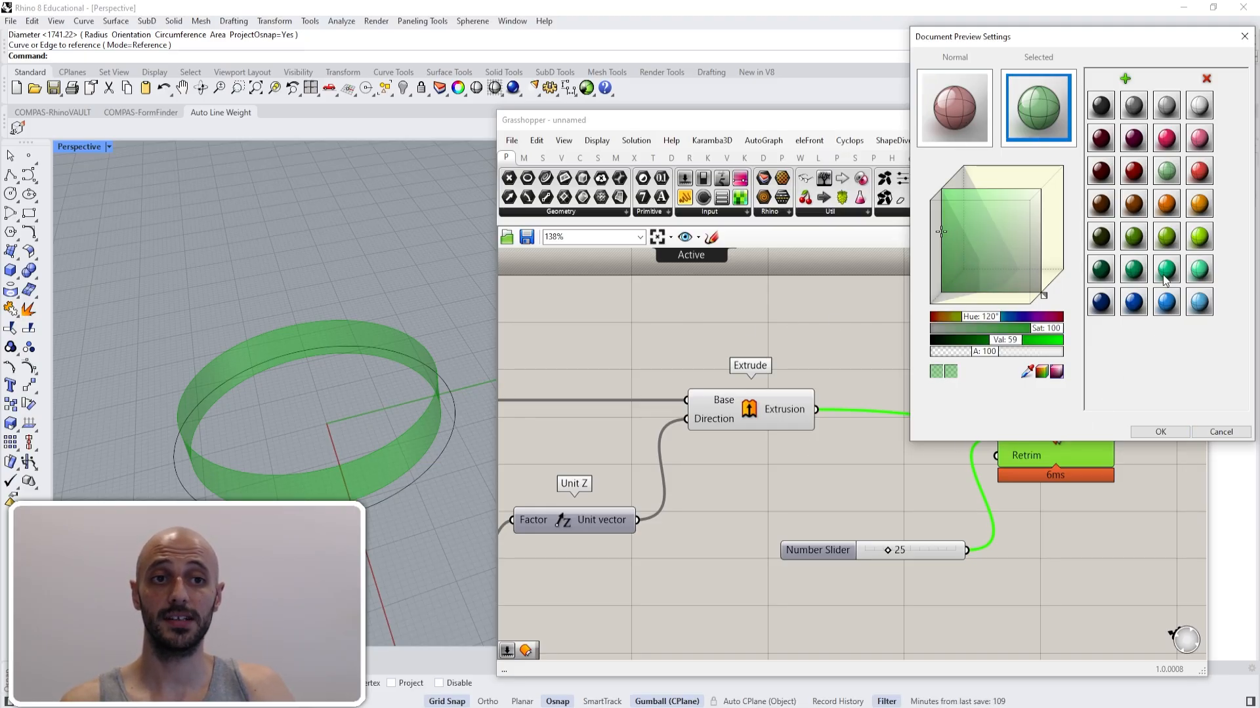
left_click_drag(1134, 301, 1041, 113)
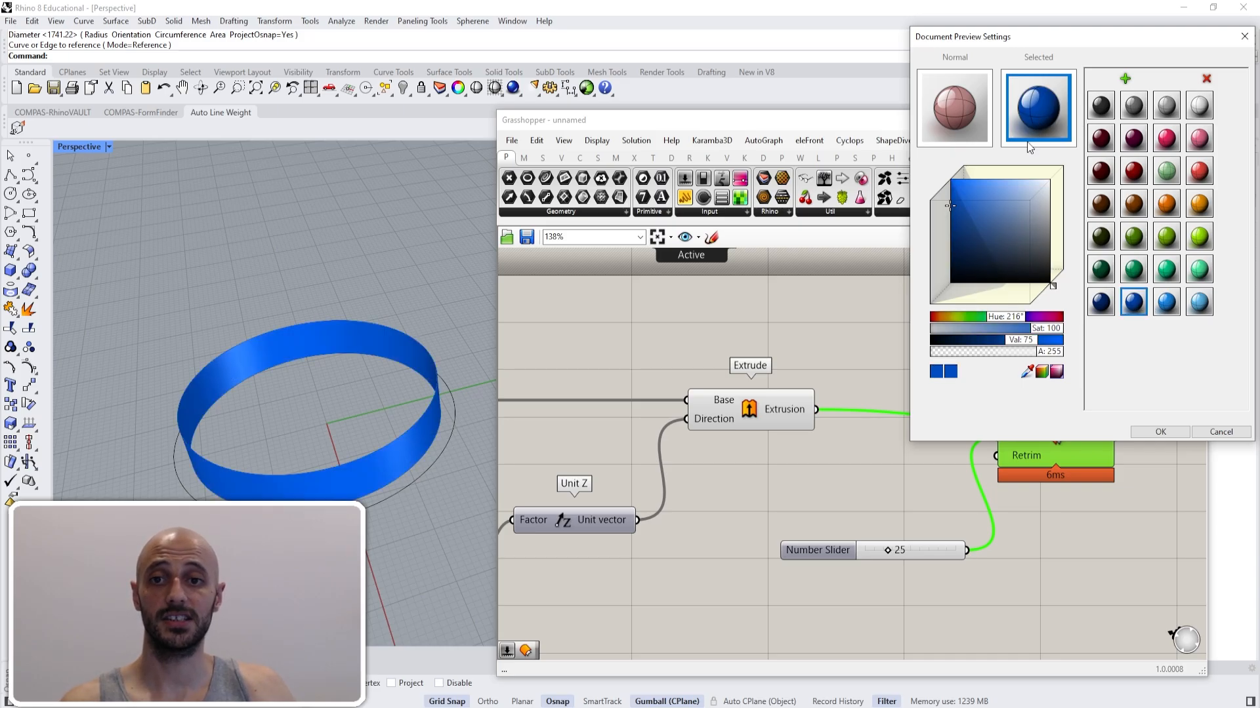
left_click(1158, 431)
left_click(956, 356)
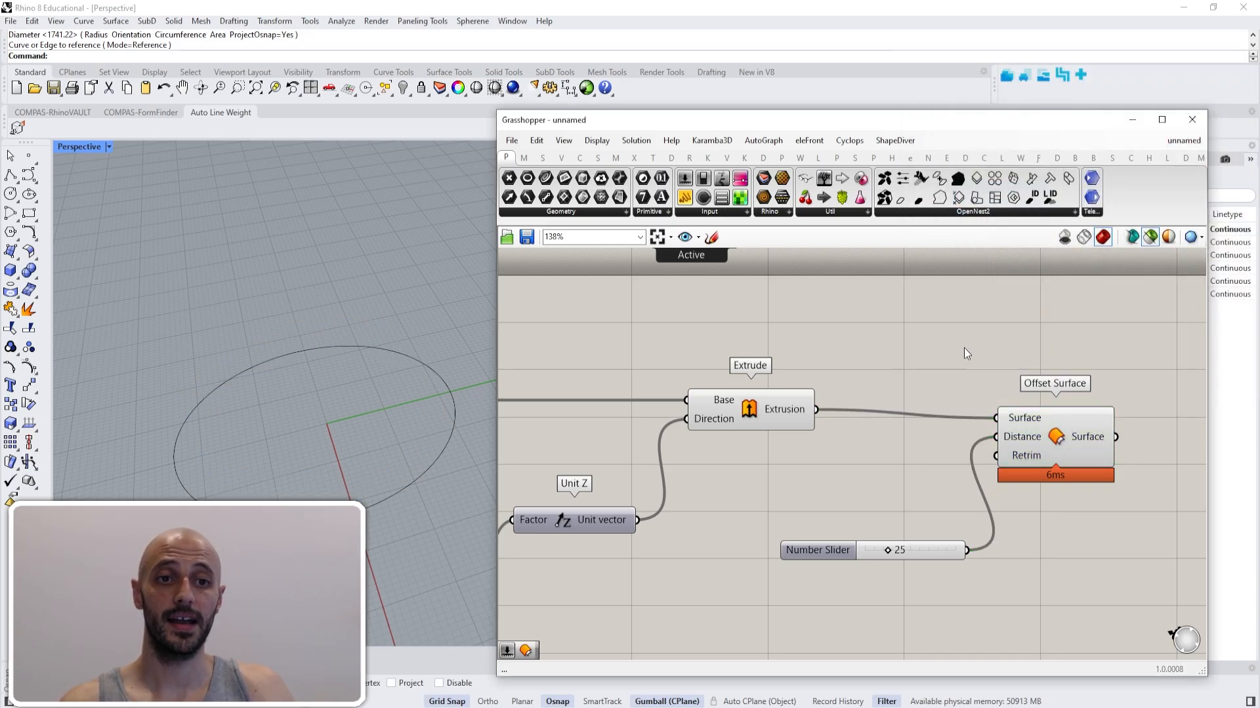
- Turn off the selected-only preview and set the normal preview colour to purple with hue 267°, saturation 43, value 74 and alpha 224
left_click(1150, 237)
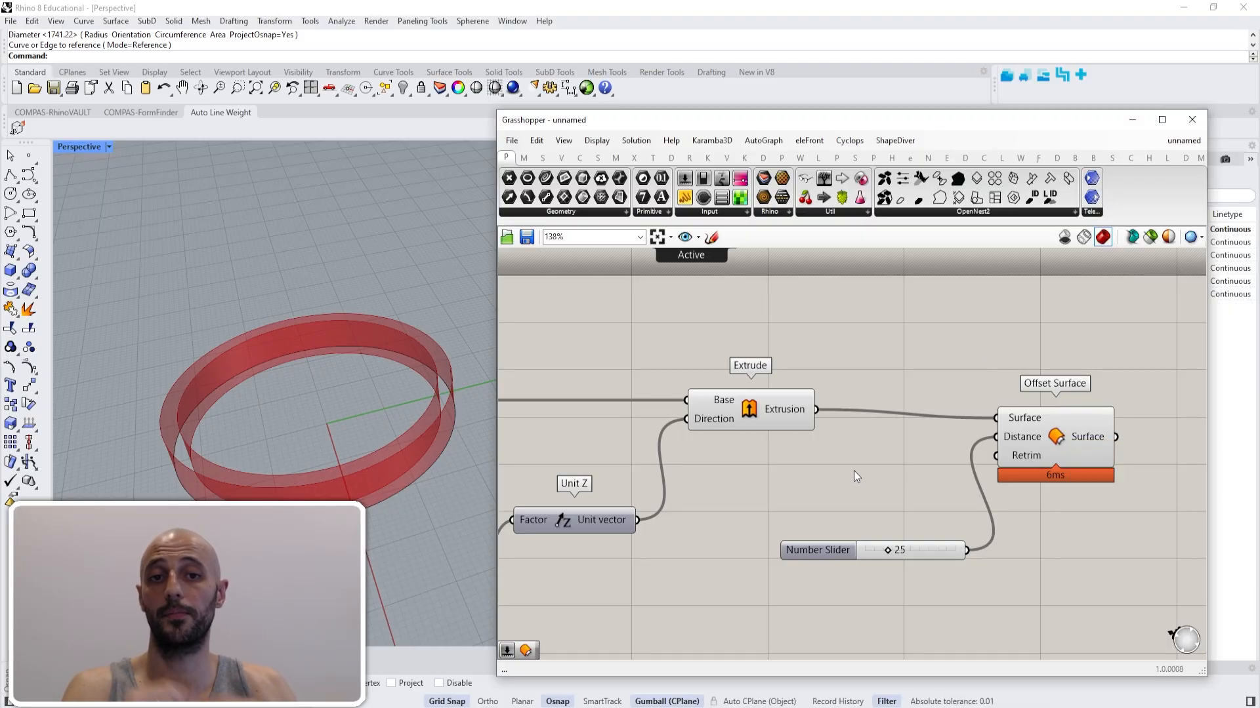
left_click(1162, 240)
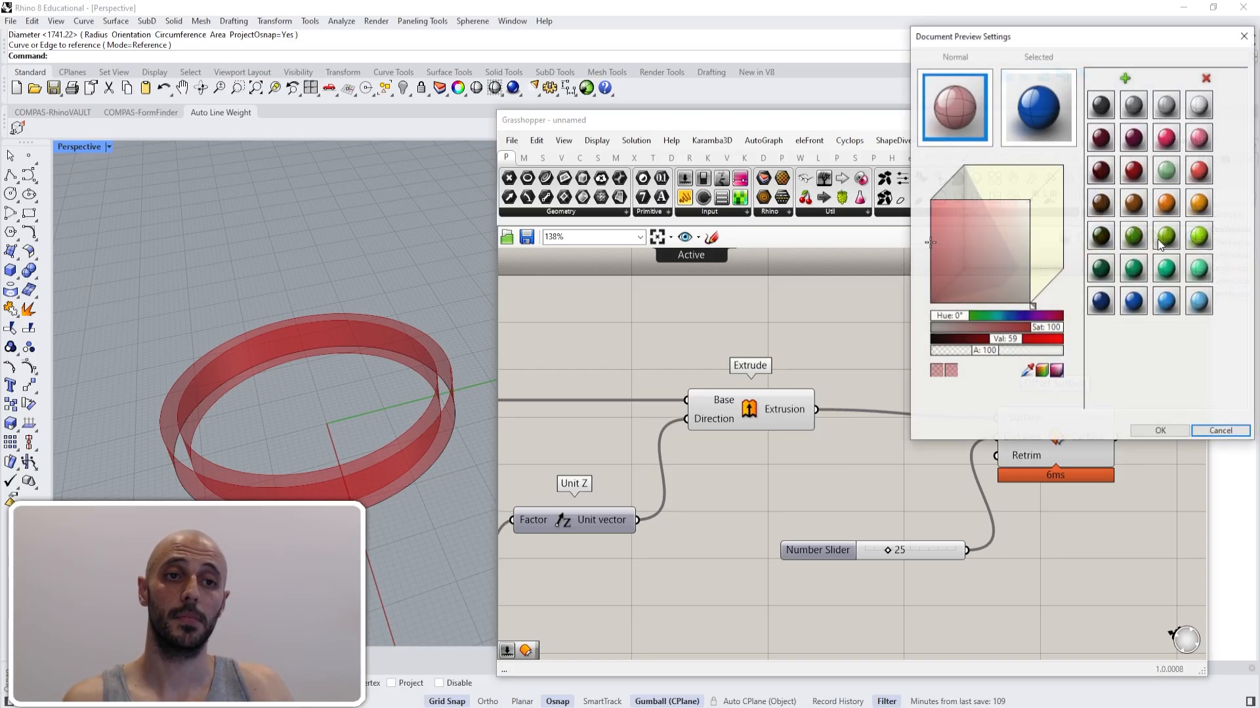
left_click(1199, 137)
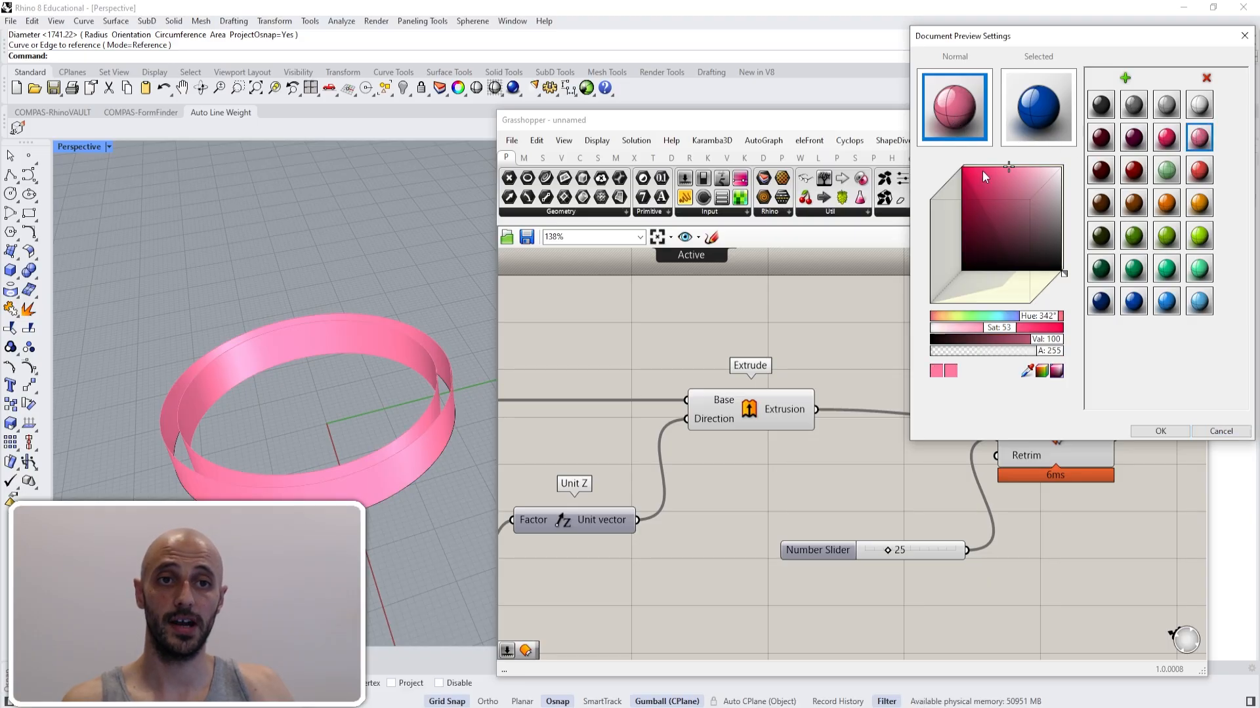
left_click_drag(1002, 330, 1034, 353)
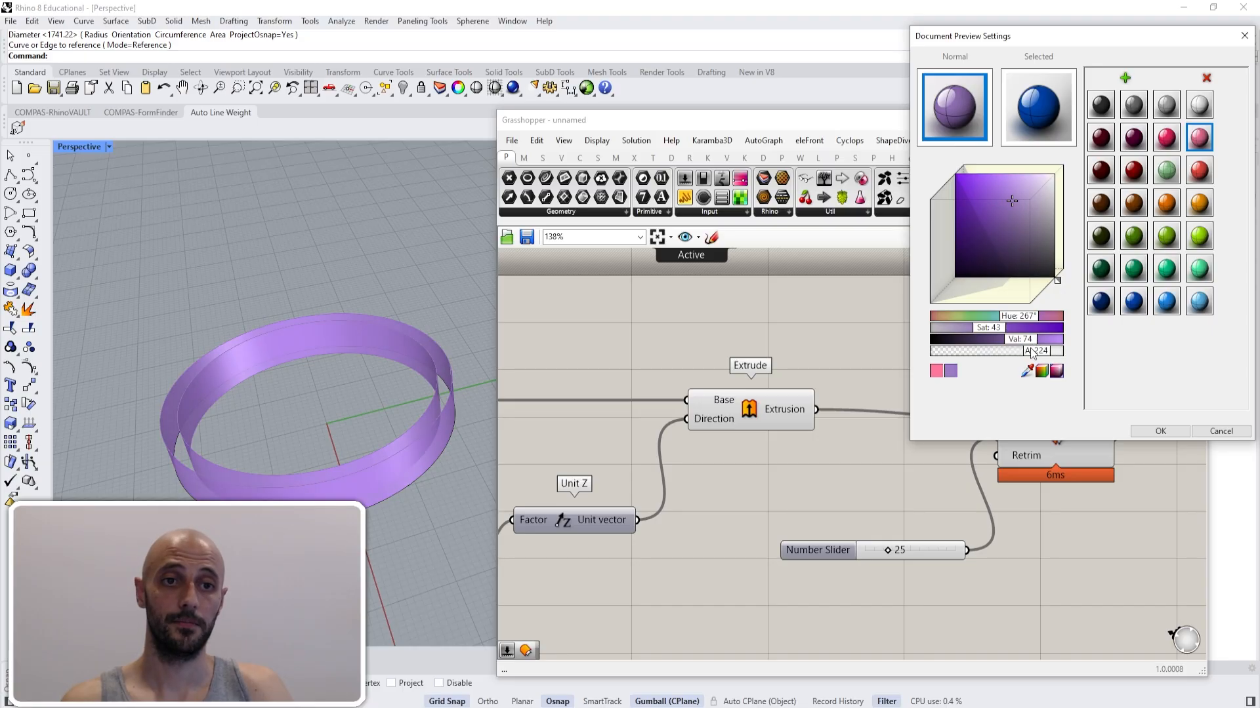
left_click(1152, 431)
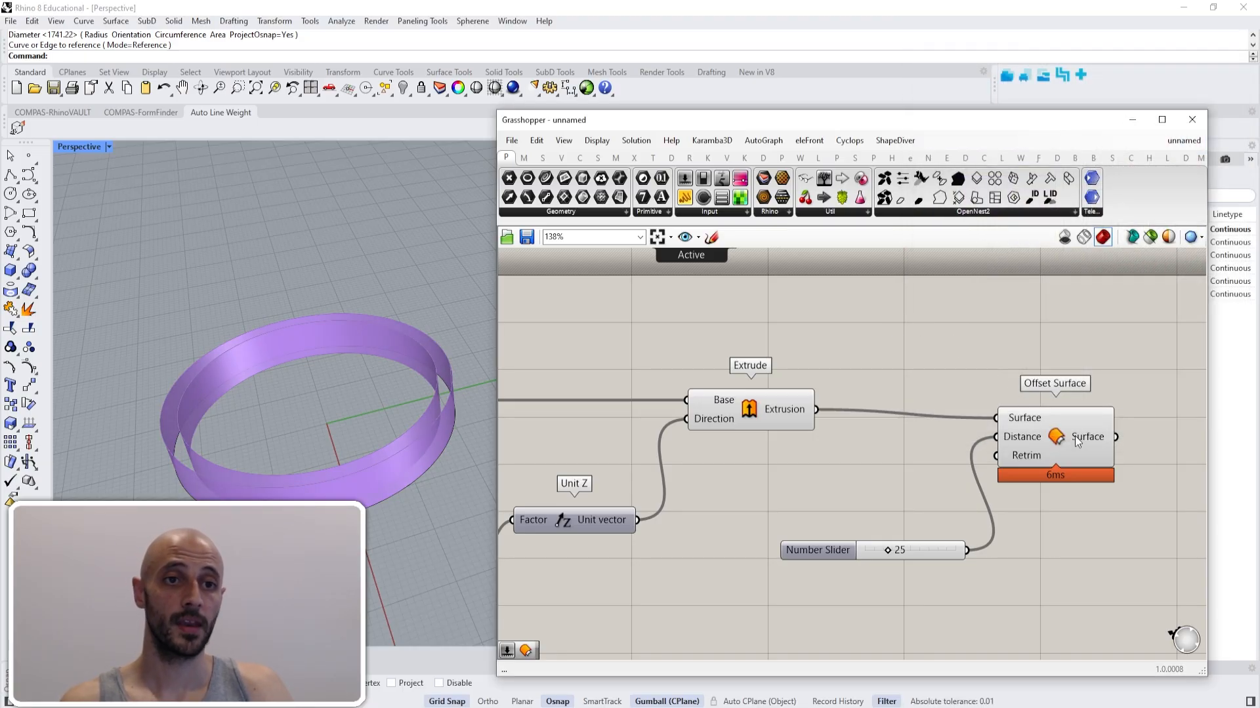
- Move Offset Surface slightly upward and review the preview mesh quality options without choosing one
left_click_drag(1075, 436, 1081, 421)
left_click(1068, 313)
left_click(1193, 238)
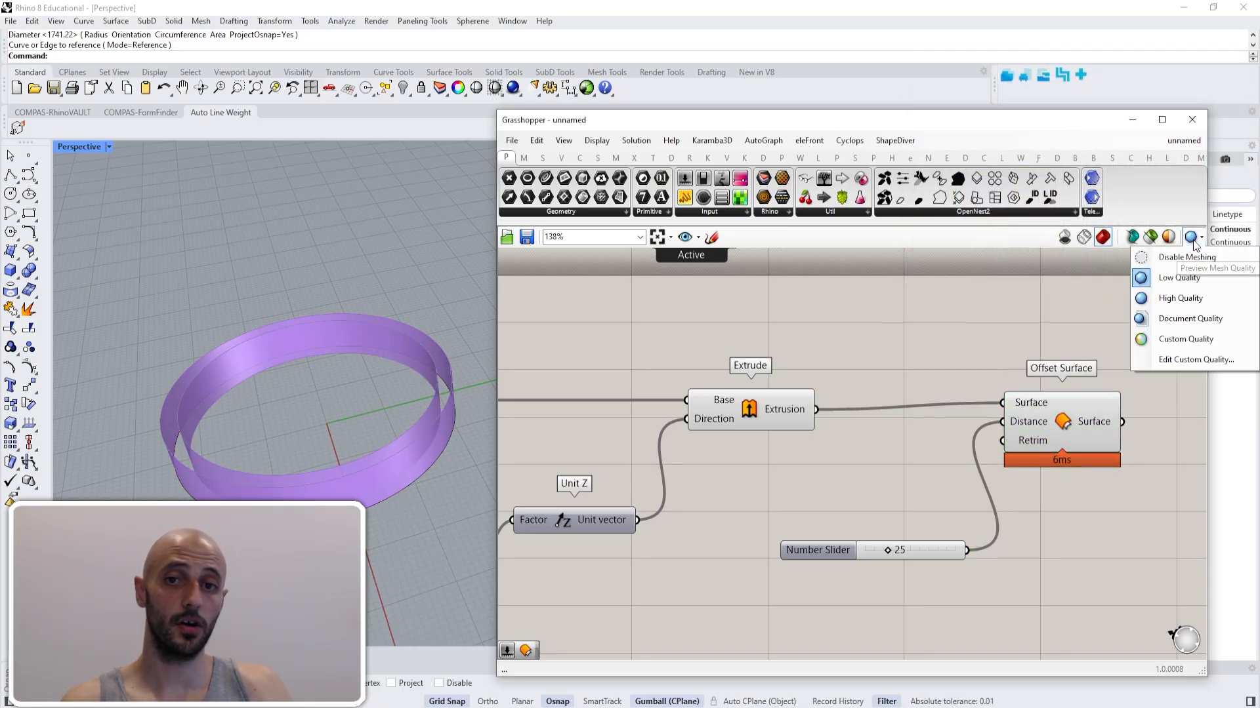
left_click(1032, 311)
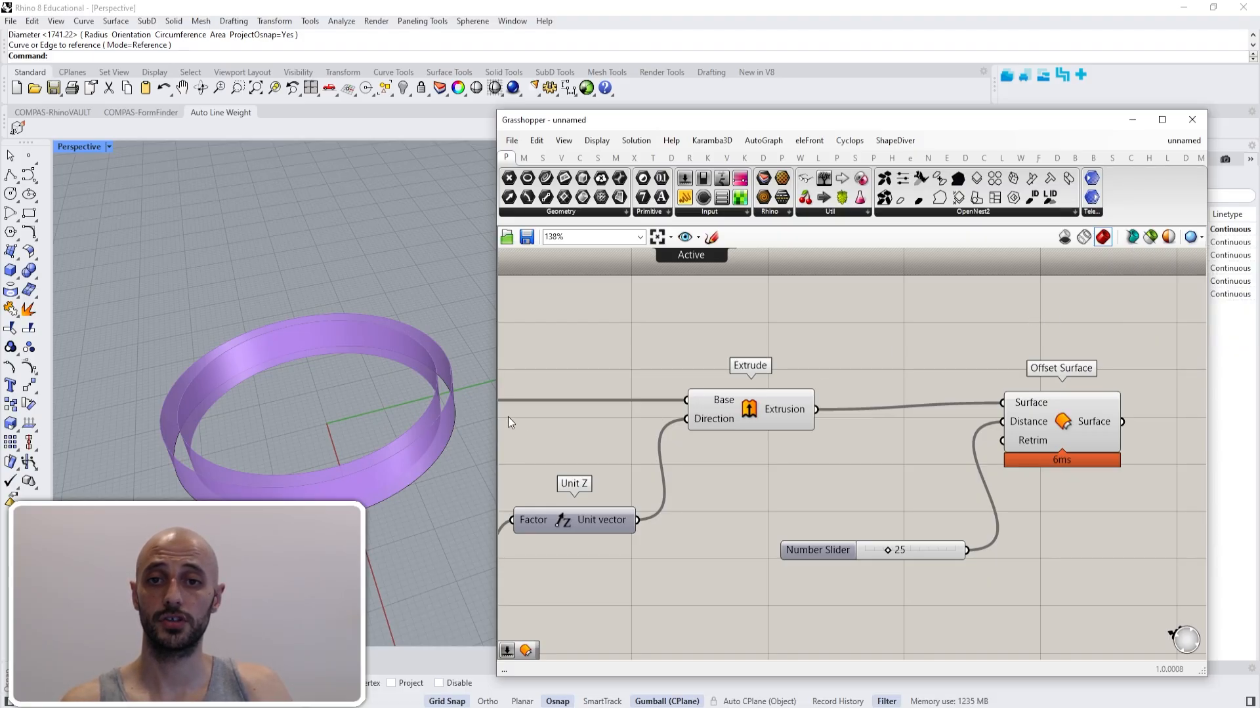
- Examine the purple ring's edge up close while switching the preview mesh quality to High Quality and on to Document Quality
scroll(462, 399, "up", 5)
scroll(455, 431, "up", 6)
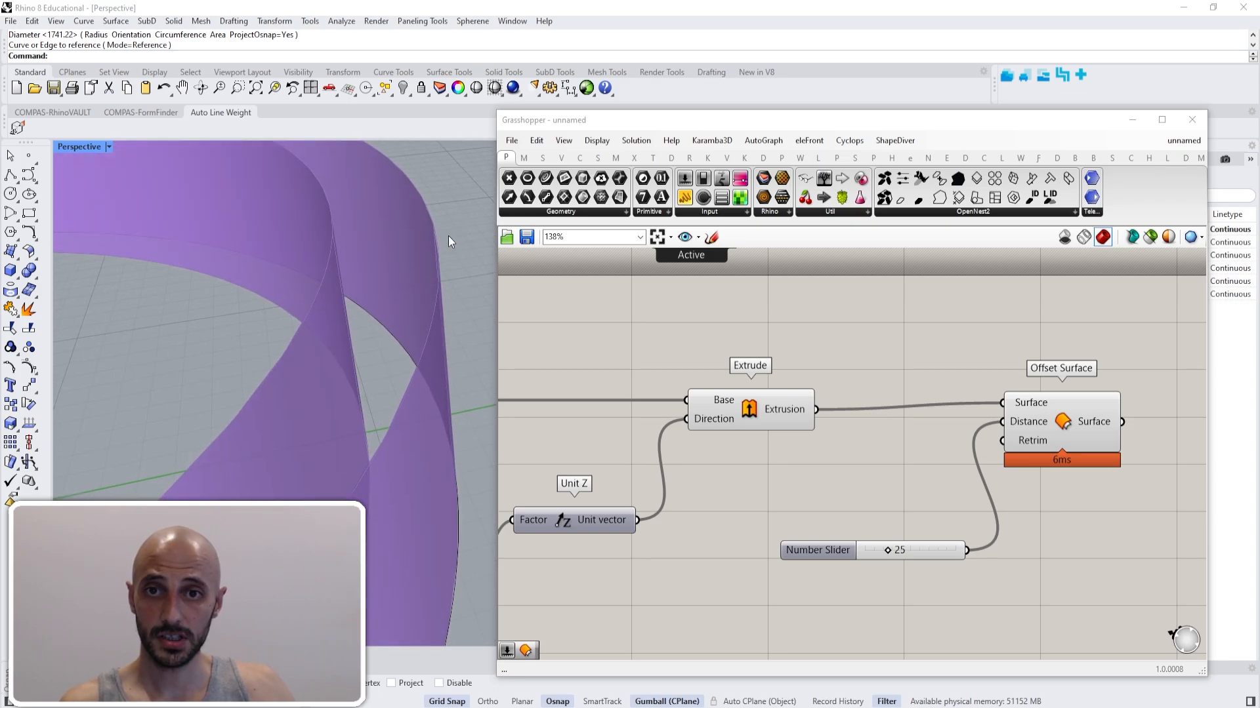
scroll(435, 260, "down", 5)
right_click_drag(434, 260, 455, 238)
scroll(455, 239, "up", 3)
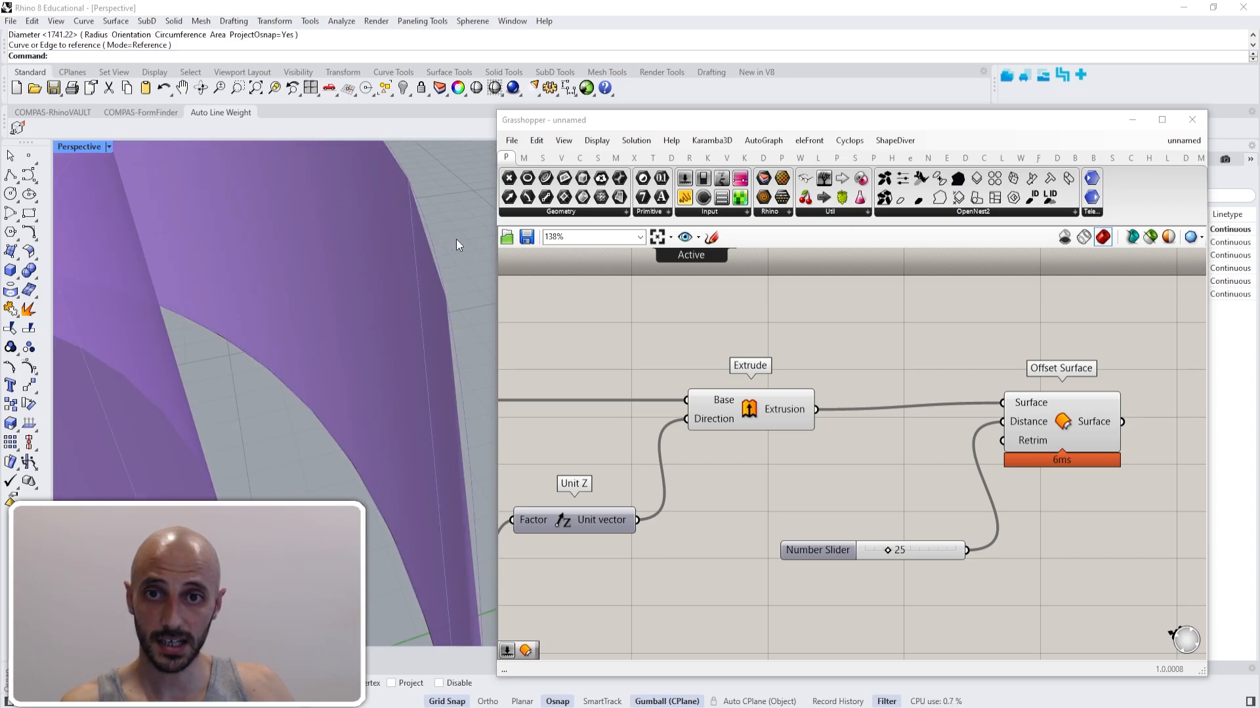
scroll(424, 202, "up", 1)
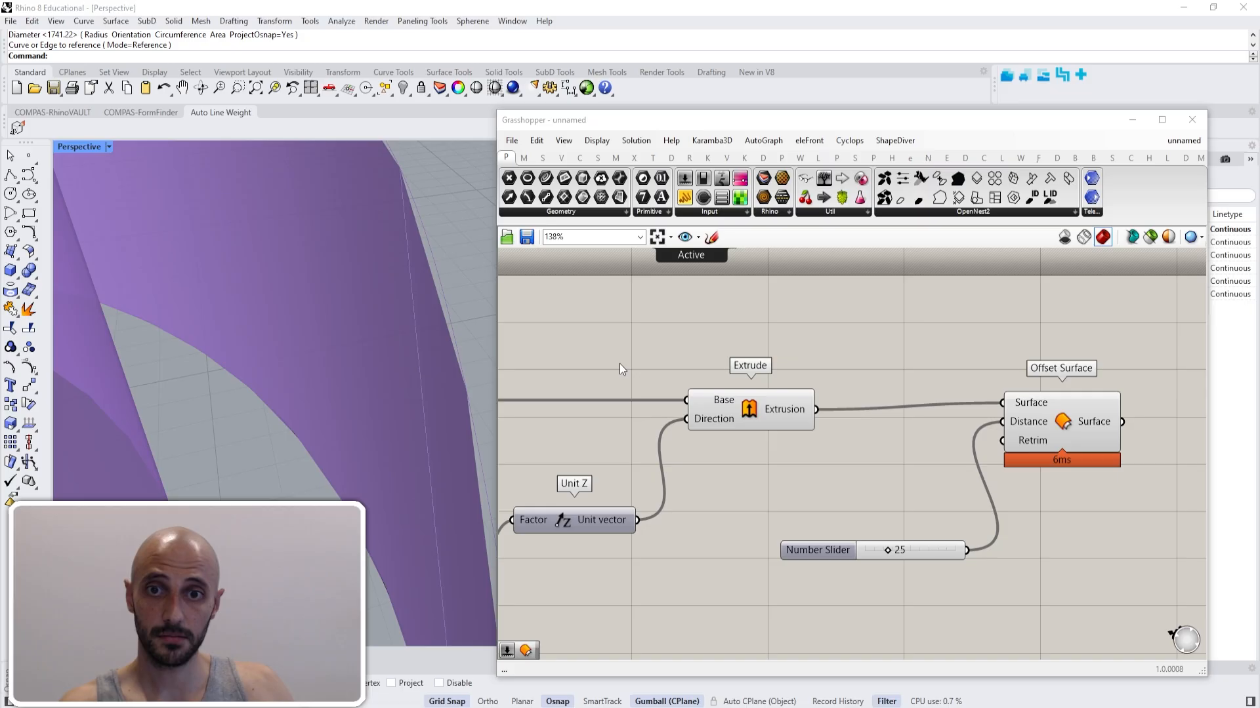
left_click(1197, 237)
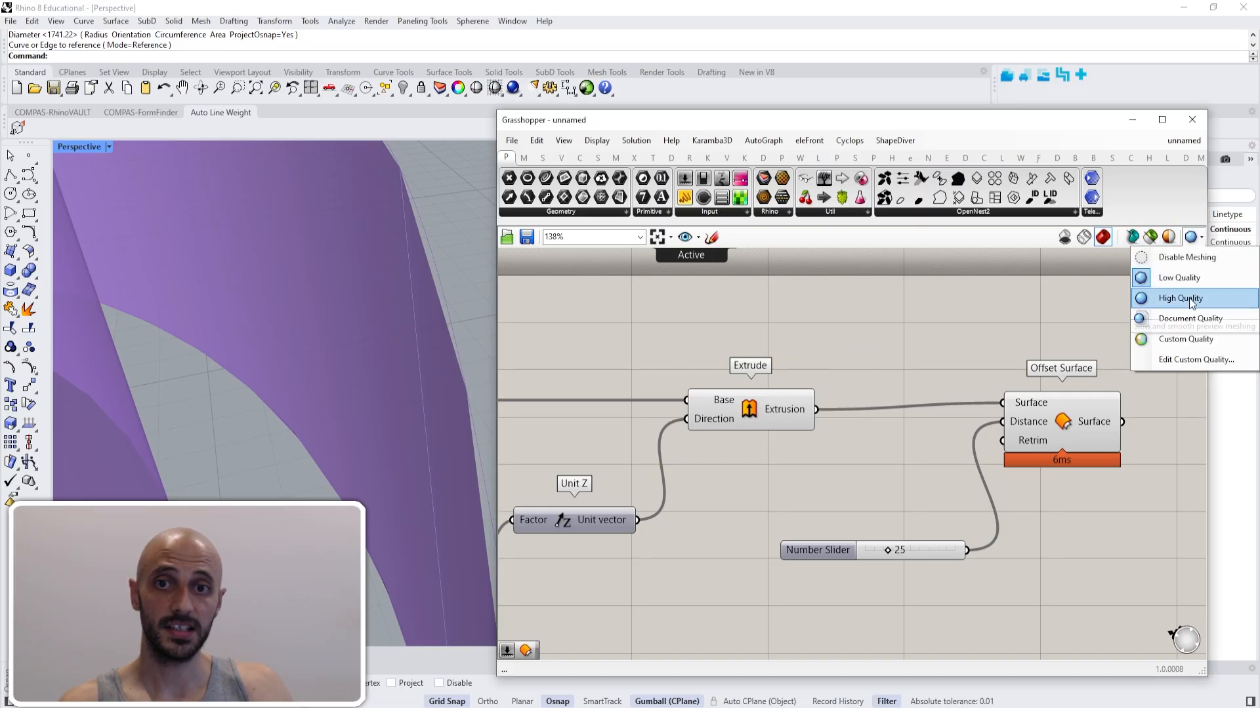
left_click(1189, 298)
left_click(1198, 237)
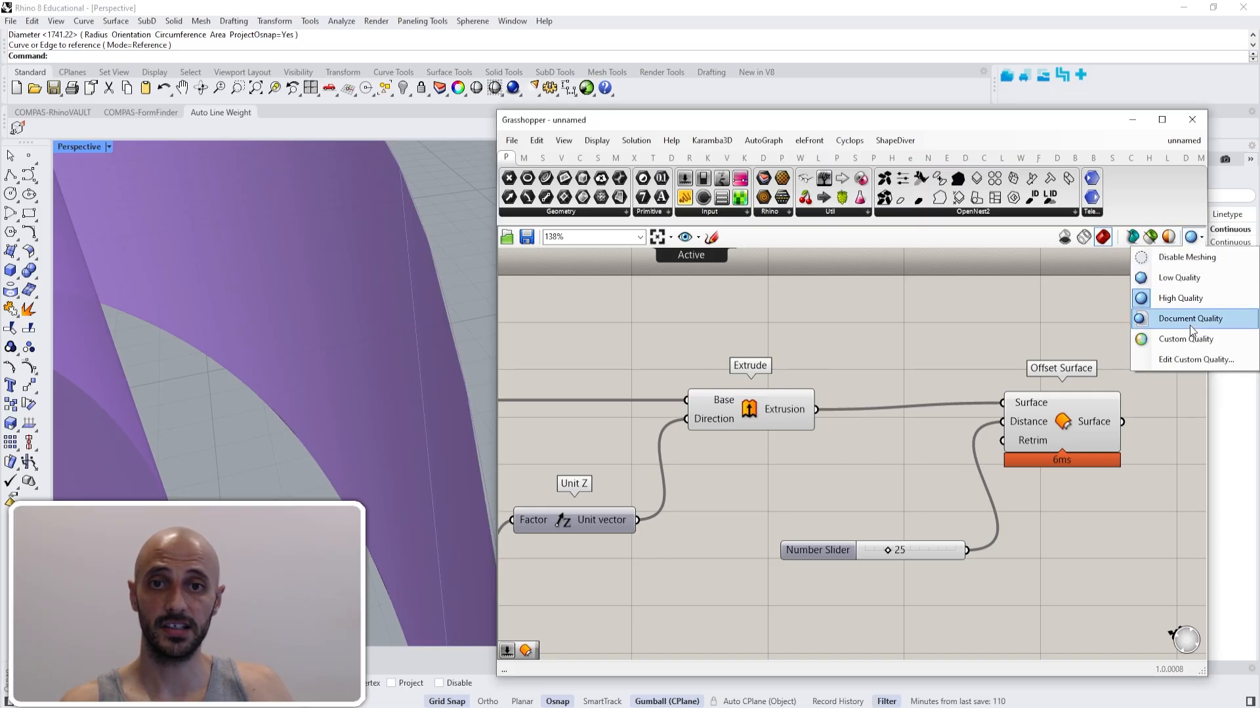
left_click(1191, 326)
- Set the preview mesh quality to Custom Quality, accept the existing mesh parameters, and reopen and close the custom quality settings
left_click(1198, 237)
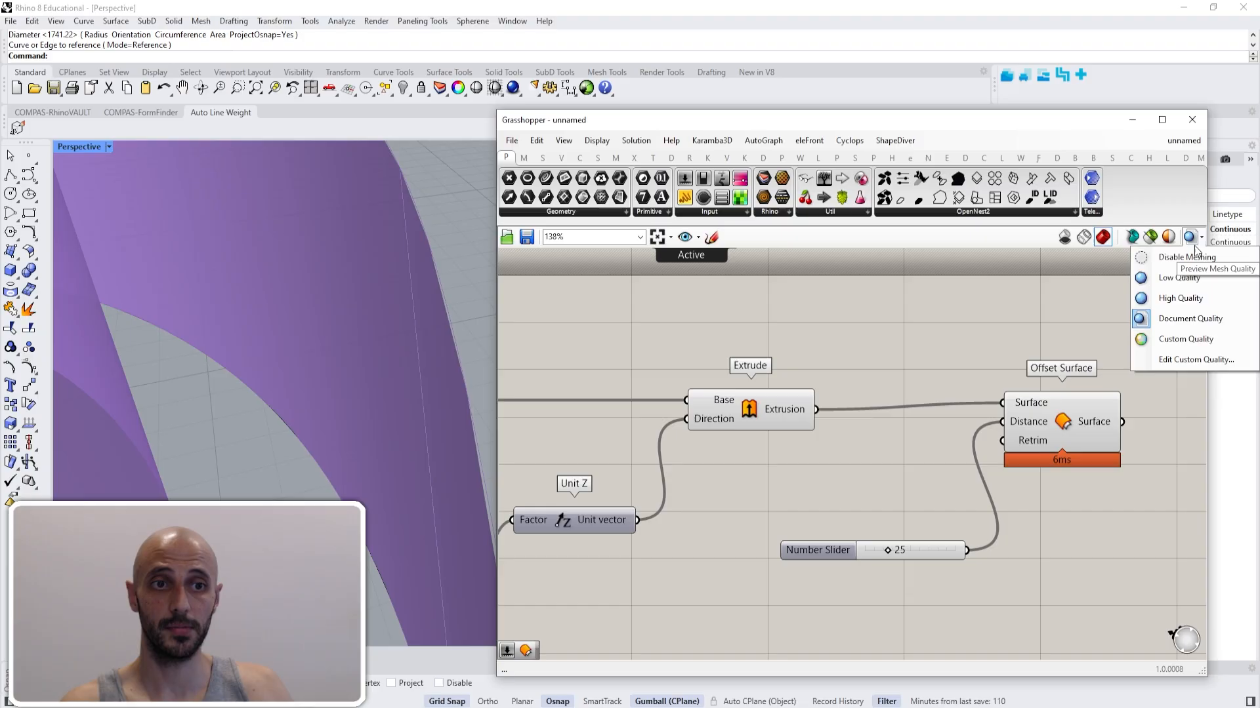
left_click(1194, 338)
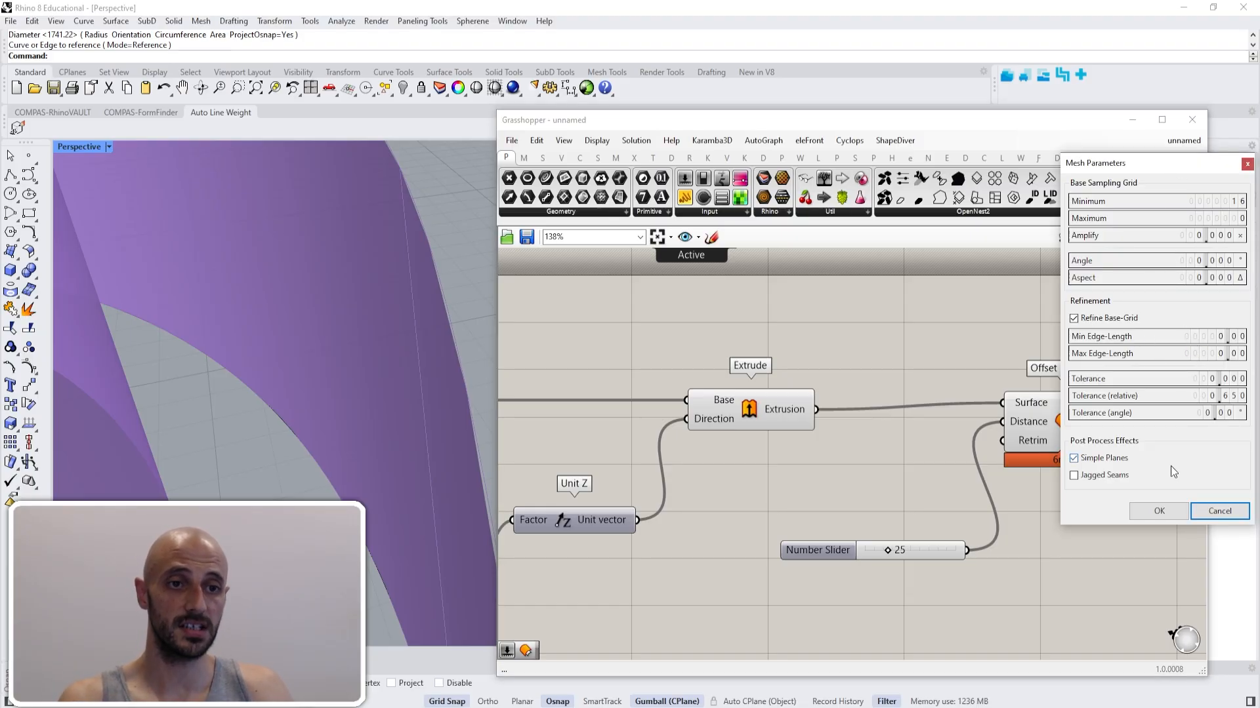
left_click(1170, 513)
left_click(1198, 238)
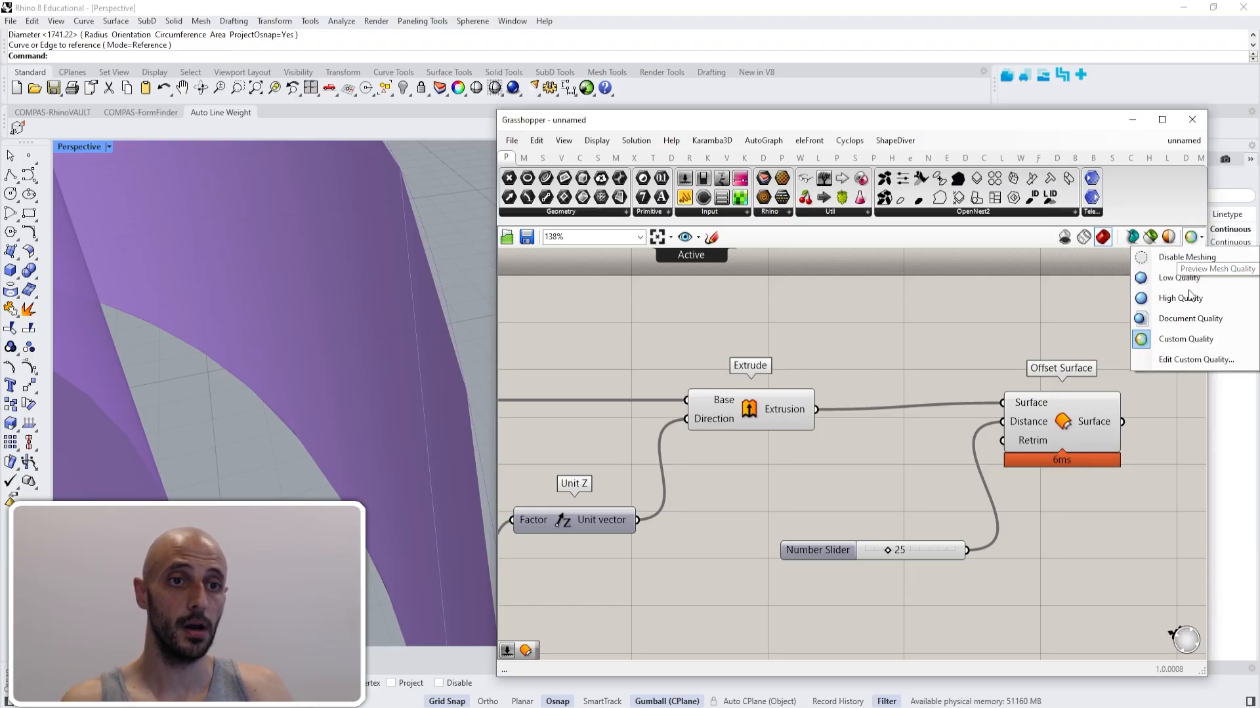
left_click(1191, 364)
left_click(1160, 534)
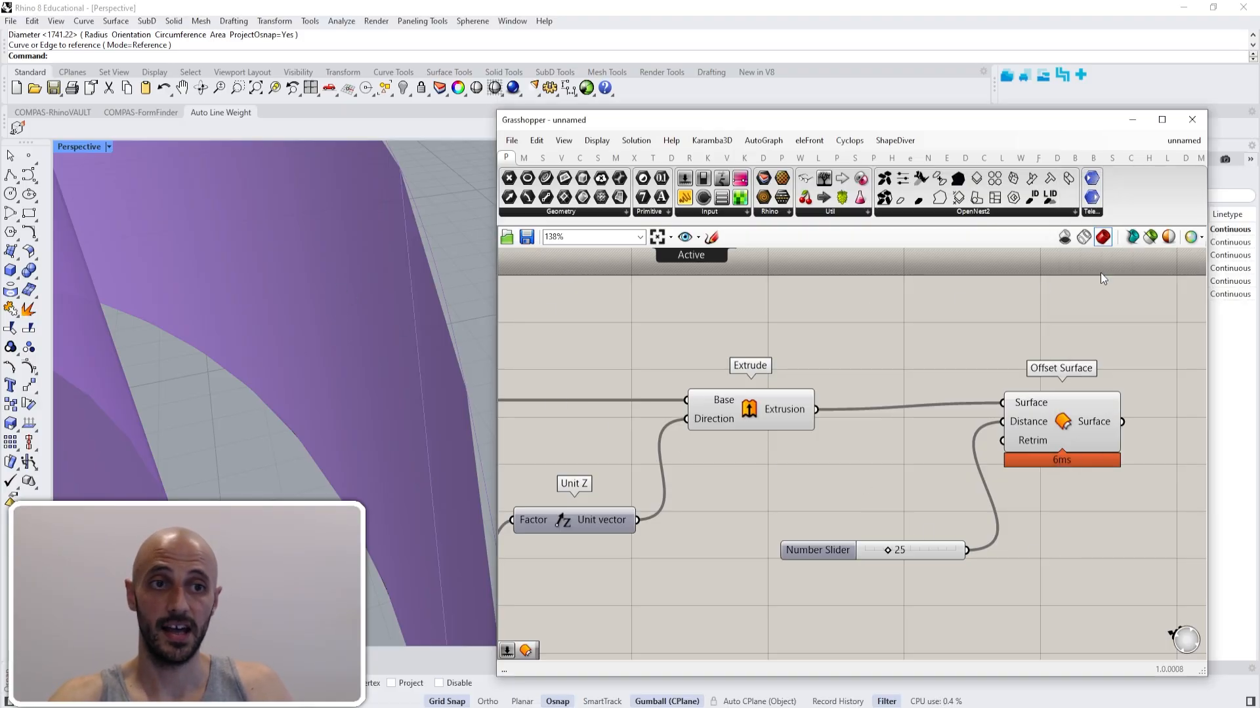
- Disable preview meshing as a check, and set the preview mesh quality to Low Quality
left_click(1198, 238)
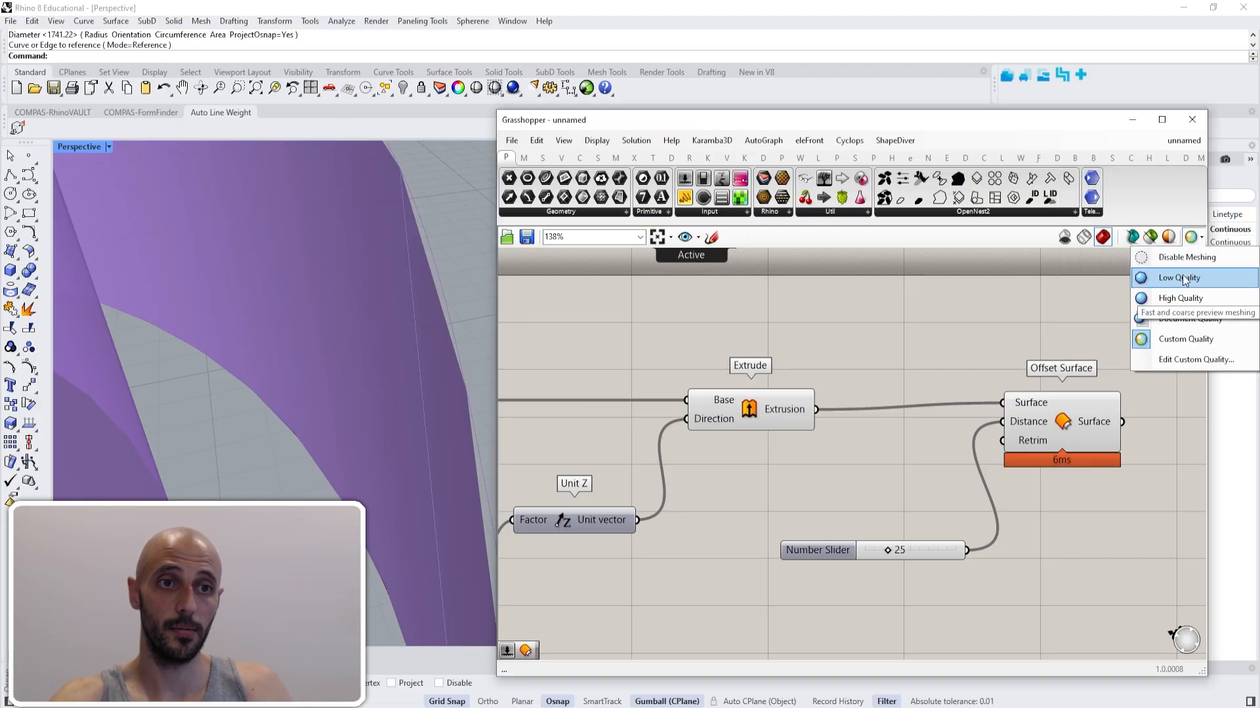
left_click(1184, 261)
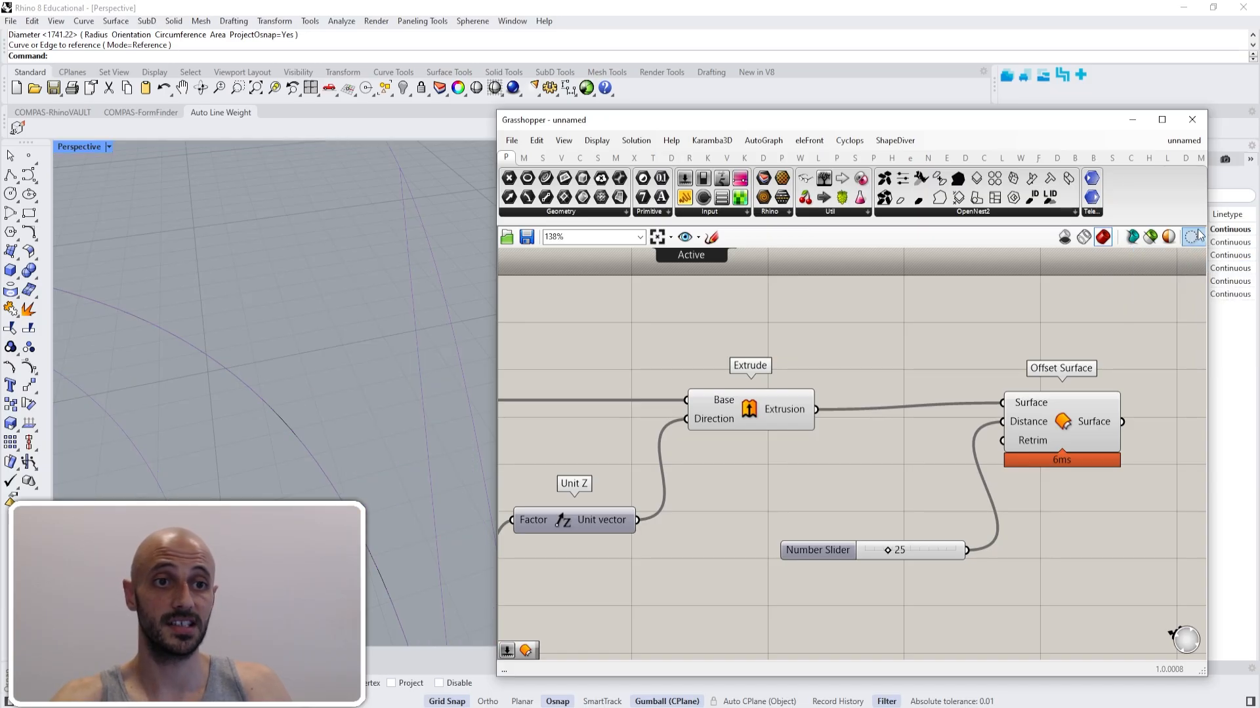
left_click(1199, 237)
left_click(1200, 284)
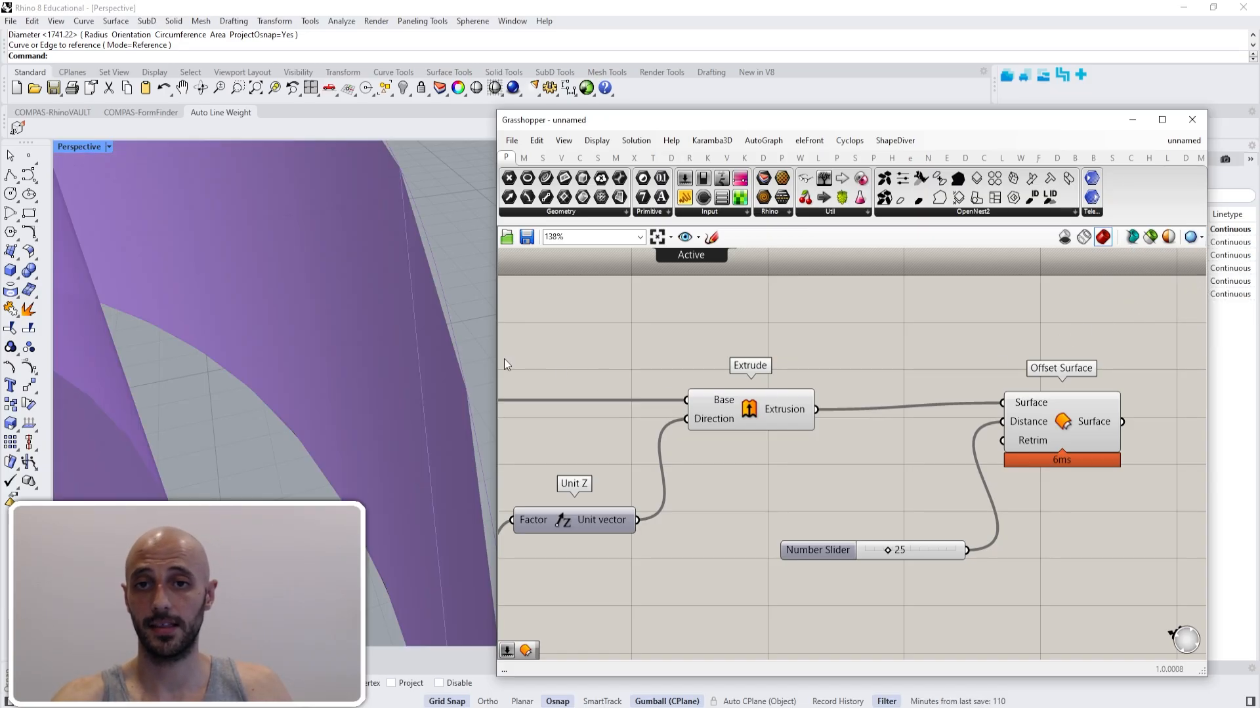
scroll(365, 355, "down", 8)
right_click_drag(368, 396, 422, 409)
scroll(730, 384, "down", 3)
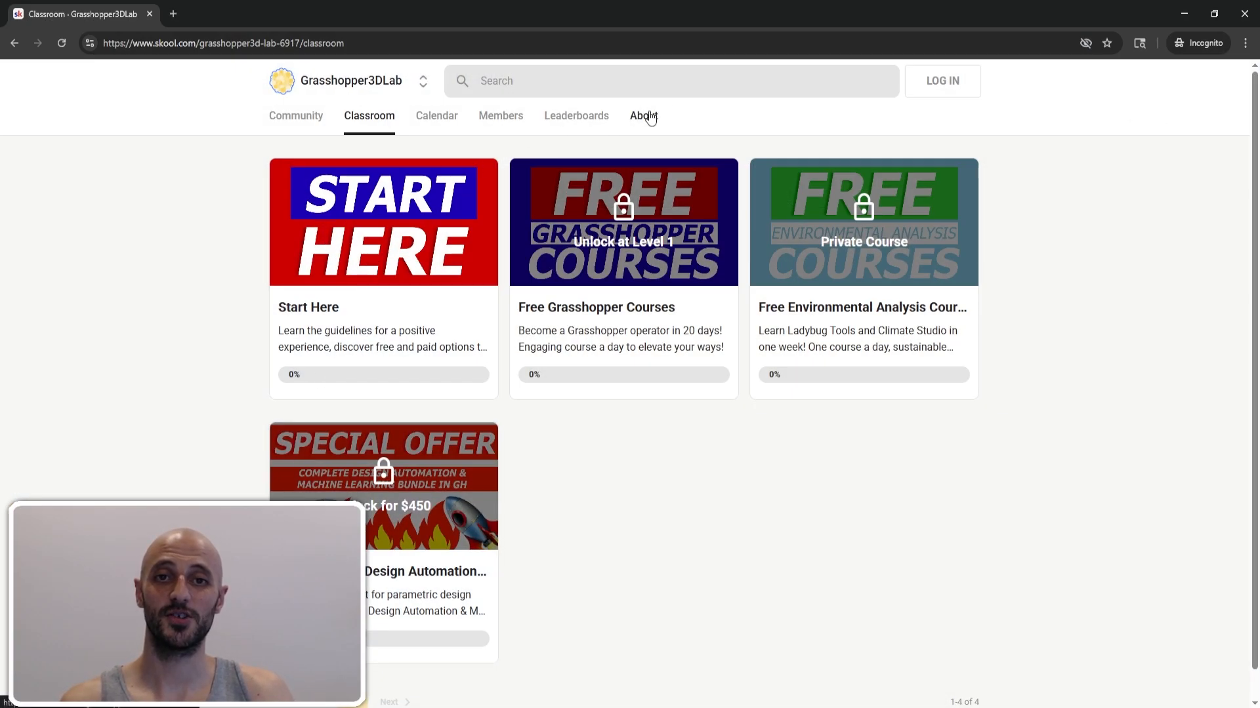
- Switch to the browser and open the About page of the Grasshopper3DLab community on Skool
left_click(646, 117)
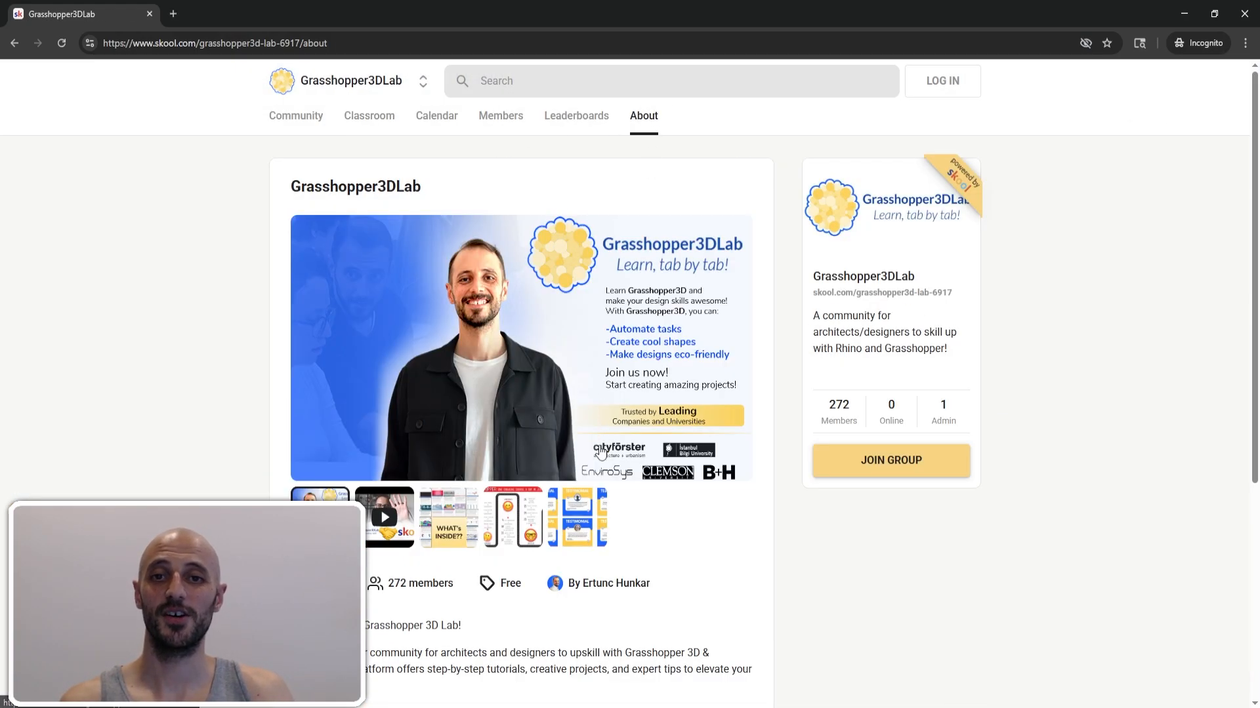